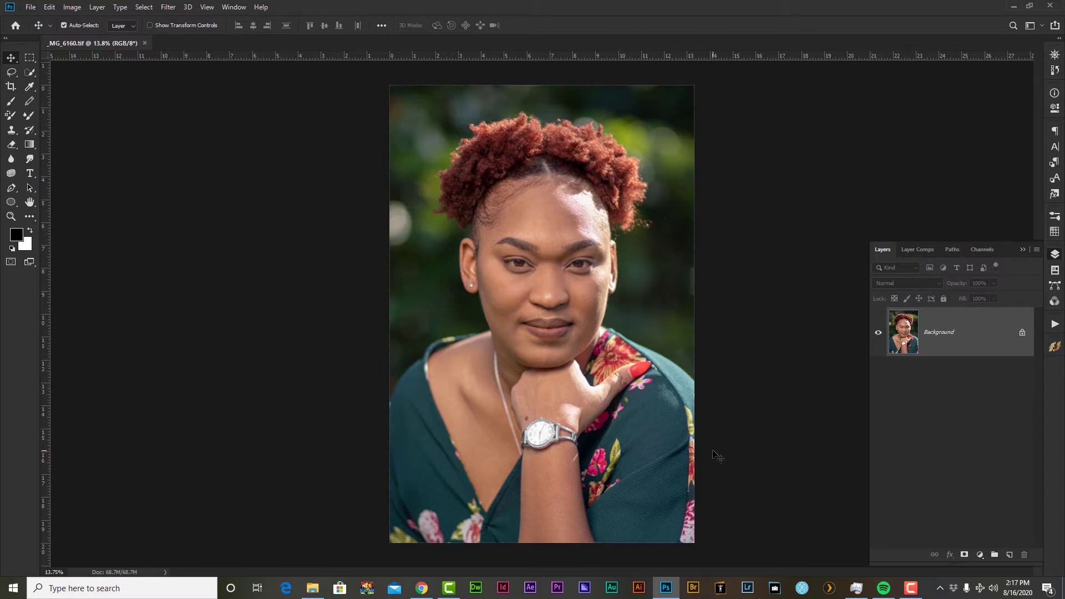
Duplicate the Background layer and remove the small spot beside the nose bridge on the copy with the Healing Brush
{"action": "key", "text": "ctrl+j"}
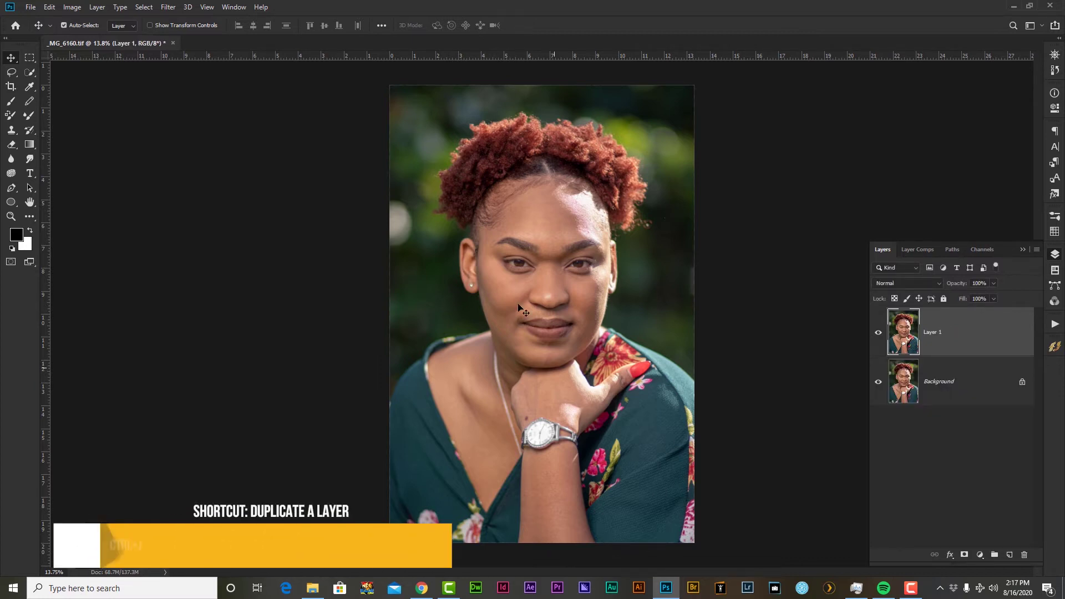
{"action": "scroll", "coordinate": [521, 309], "scroll_direction": "up", "scroll_amount": 10}
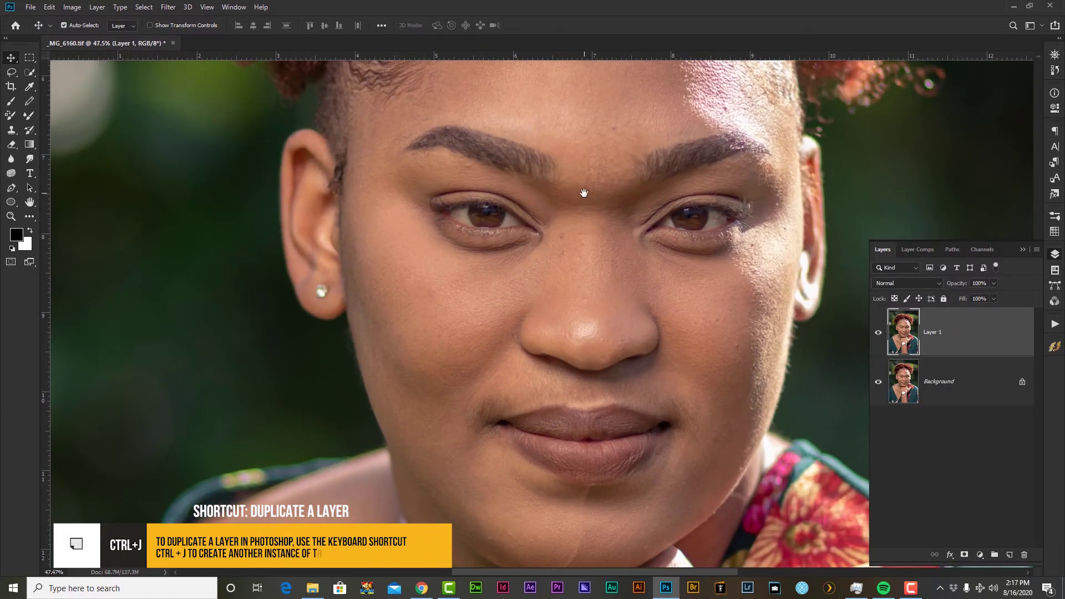
{"action": "left_click_drag", "start_coordinate": [583, 193], "coordinate": [518, 231]}
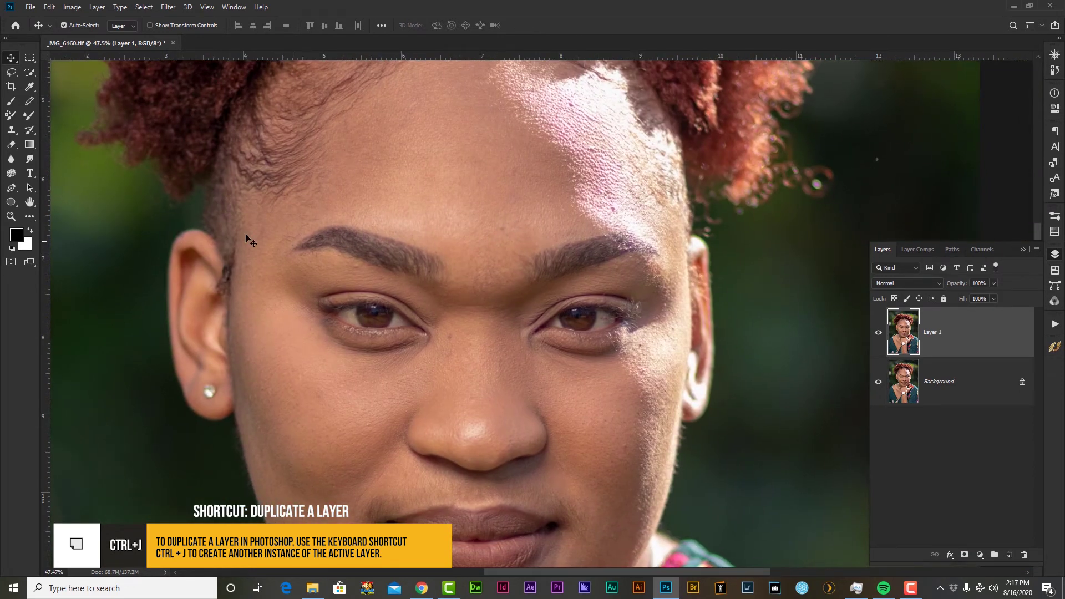
{"action": "left_click", "coordinate": [33, 215]}
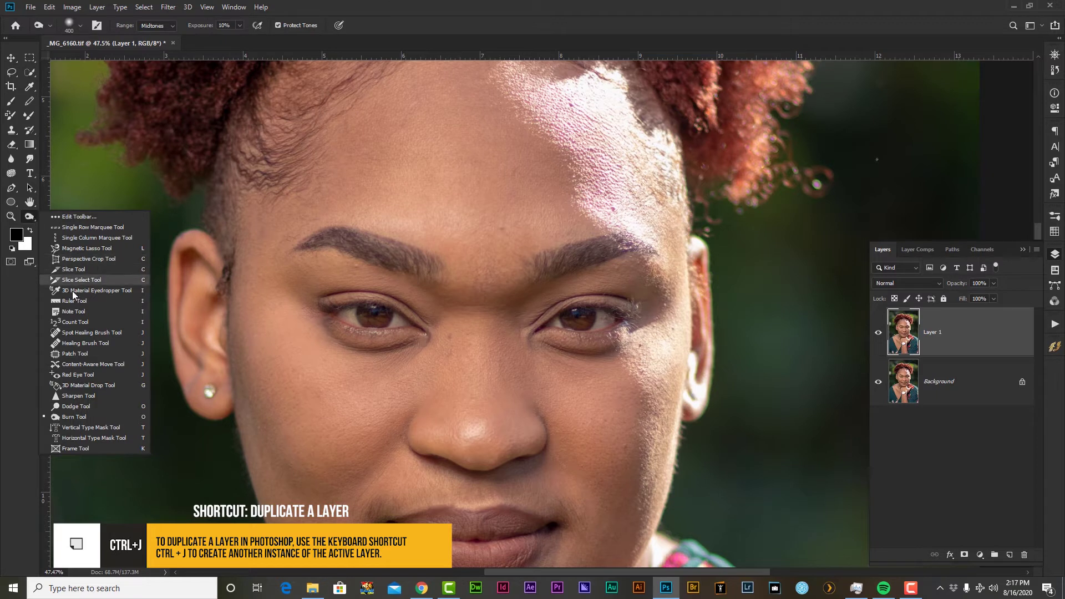
{"action": "left_click", "coordinate": [96, 342]}
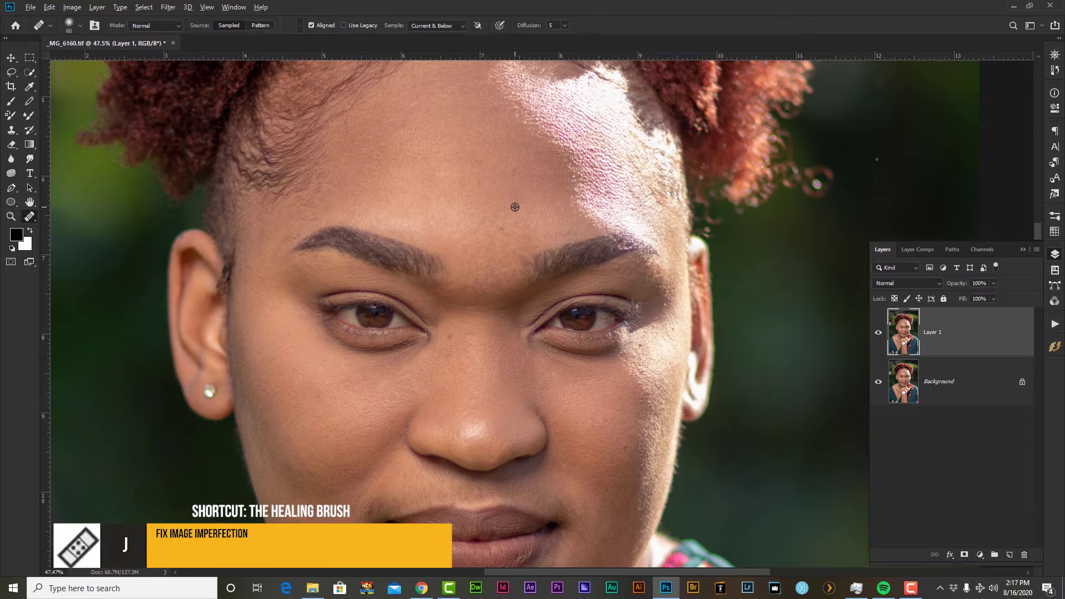
{"action": "left_click", "coordinate": [450, 336]}
Heal the blemishes on the chin and the back of the hand, sampling clean skin nearby
{"action": "left_click_drag", "start_coordinate": [599, 459], "coordinate": [614, 221]}
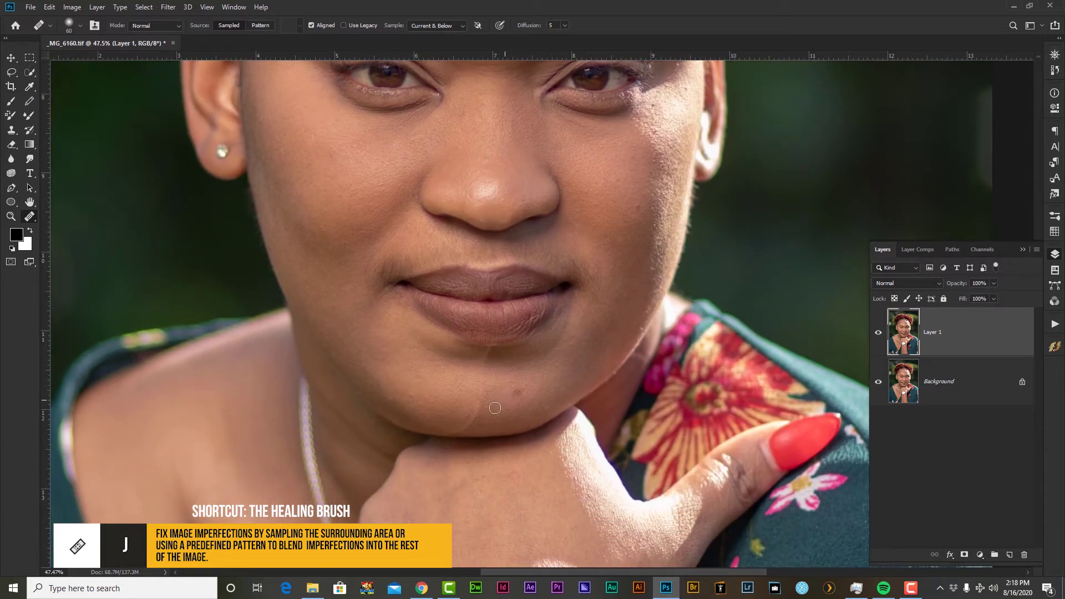
{"action": "left_click", "coordinate": [458, 422]}
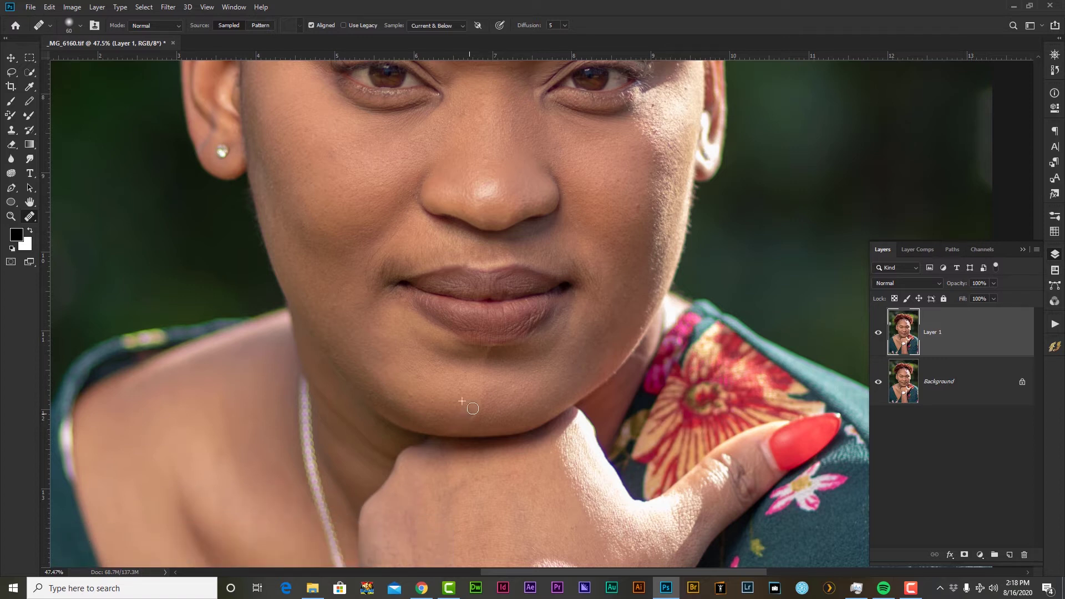
{"action": "left_click", "coordinate": [459, 370], "text": "alt"}
{"action": "left_click", "coordinate": [478, 394]}
{"action": "scroll", "coordinate": [471, 366], "scroll_direction": "down", "scroll_amount": 1}
{"action": "scroll", "coordinate": [449, 416], "scroll_direction": "down", "scroll_amount": 3}
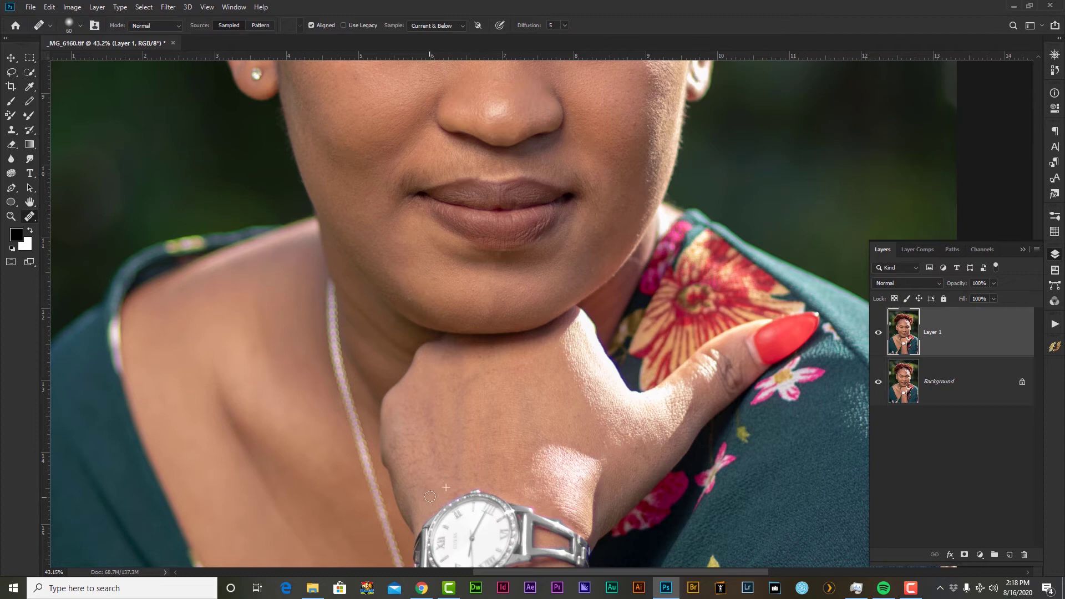
{"action": "scroll", "coordinate": [499, 388], "scroll_direction": "down", "scroll_amount": 2}
{"action": "scroll", "coordinate": [511, 243], "scroll_direction": "up", "scroll_amount": 2}
{"action": "scroll", "coordinate": [516, 277], "scroll_direction": "down", "scroll_amount": 3}
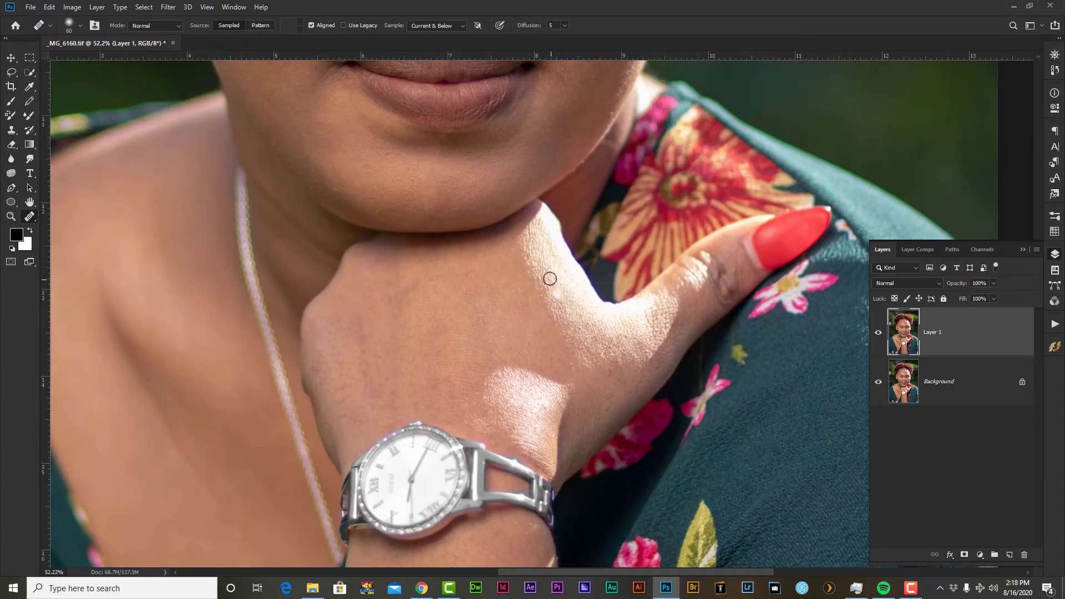
{"action": "scroll", "coordinate": [522, 379], "scroll_direction": "up", "scroll_amount": 1}
{"action": "scroll", "coordinate": [522, 379], "scroll_direction": "down", "scroll_amount": 3}
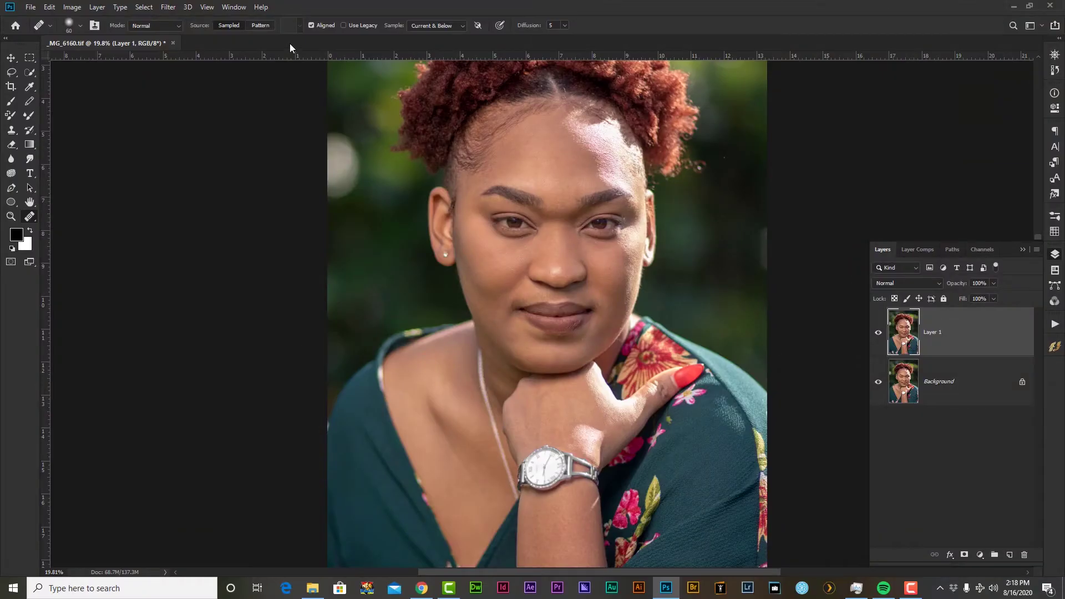
Open the retouched layer in the Anthropics PortraitPro filter
{"action": "left_click", "coordinate": [168, 8]}
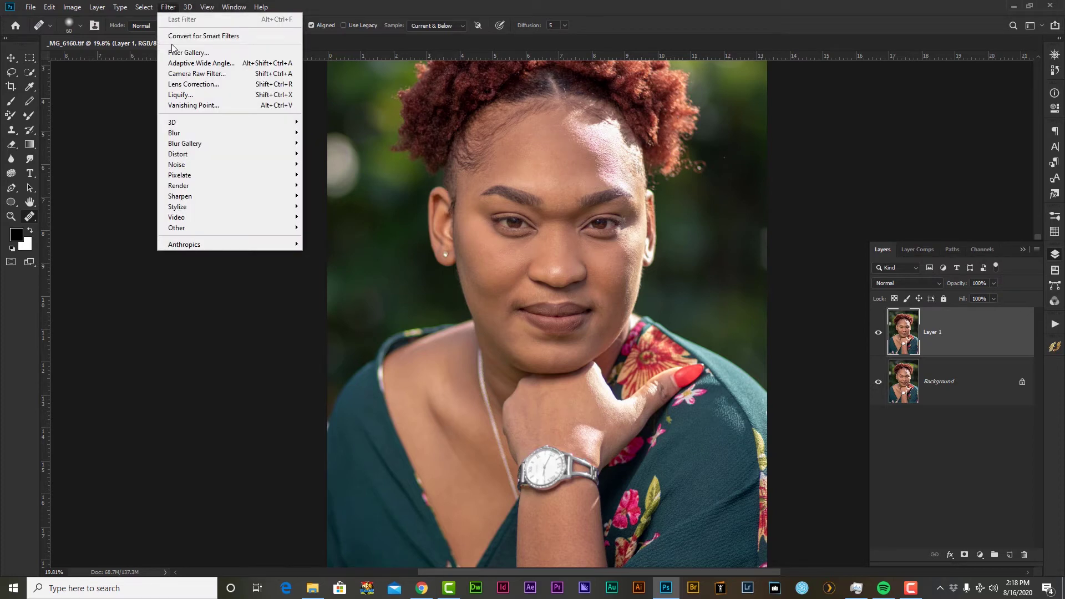
{"action": "mouse_move", "coordinate": [280, 244]}
{"action": "left_click", "coordinate": [336, 244]}
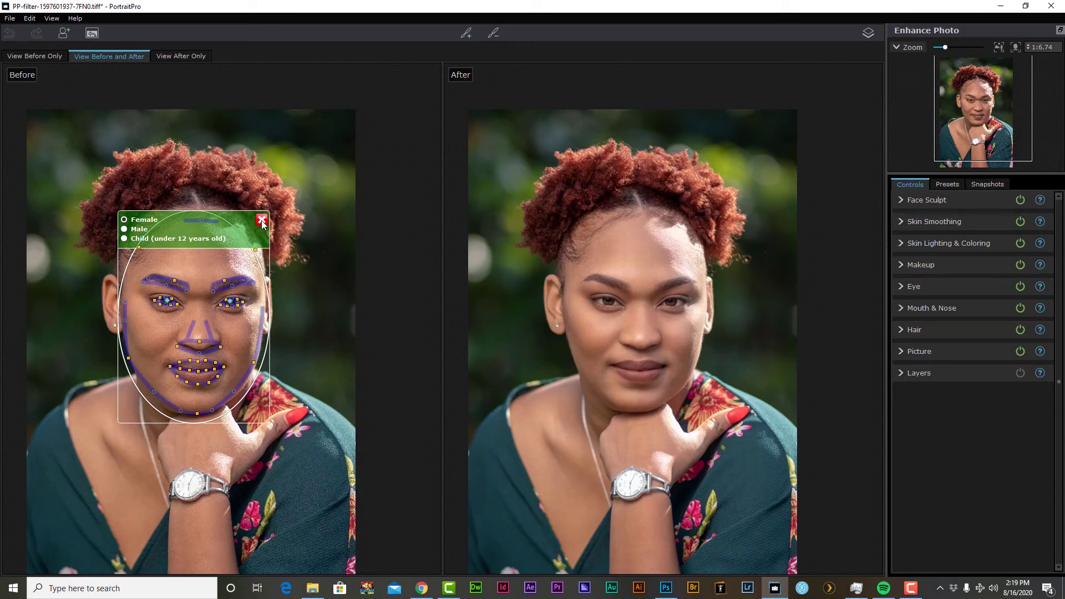
Delete the detected face's enhancements and start locating the face manually with the gender set to Female
{"action": "left_click", "coordinate": [261, 220]}
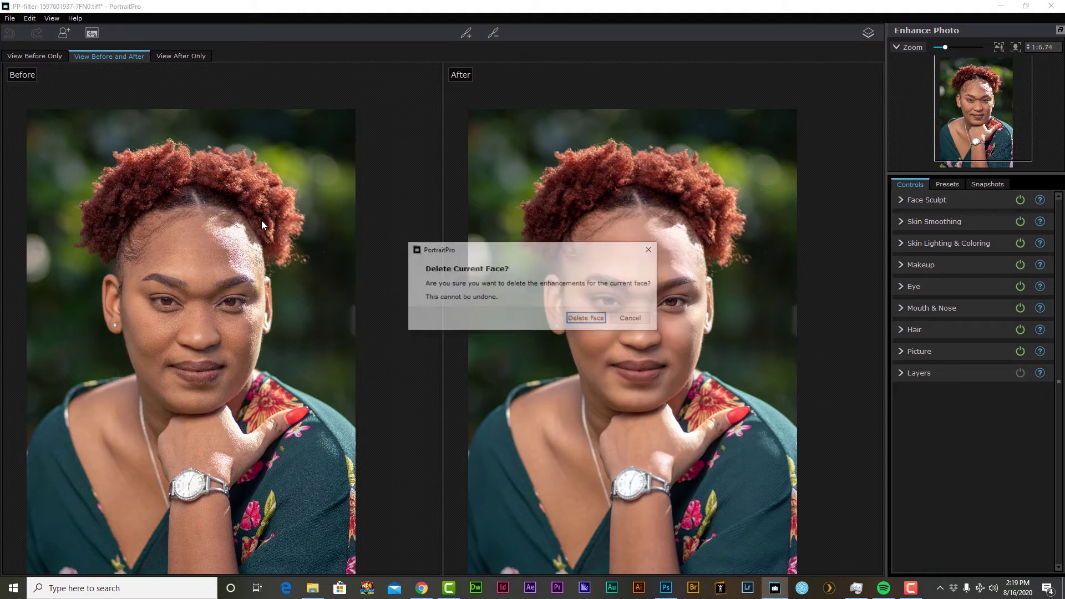
{"action": "left_click", "coordinate": [587, 319]}
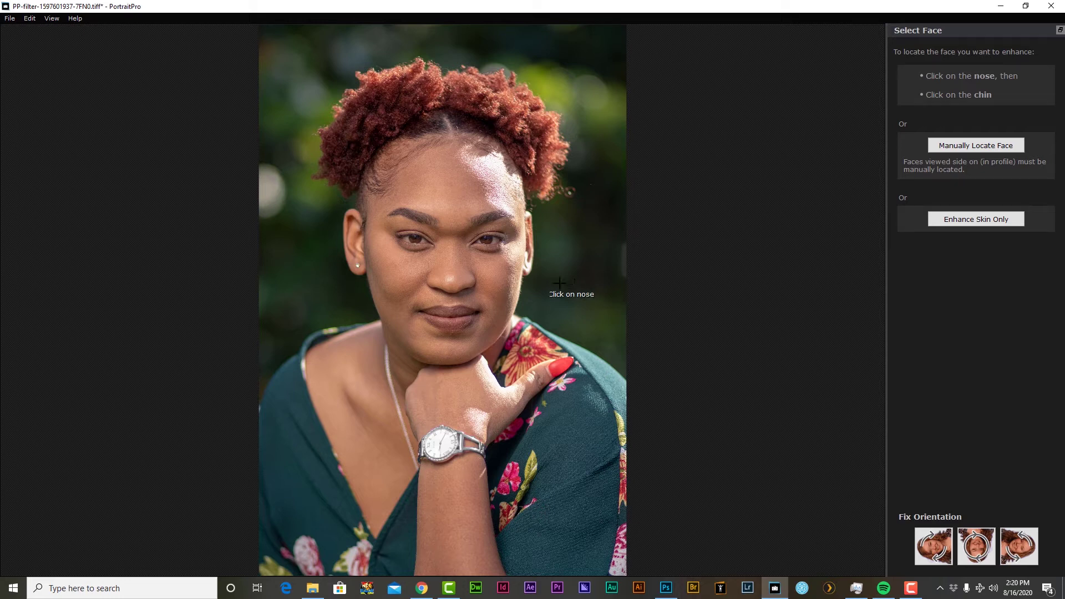
{"action": "left_click", "coordinate": [451, 286]}
{"action": "left_click", "coordinate": [955, 149]}
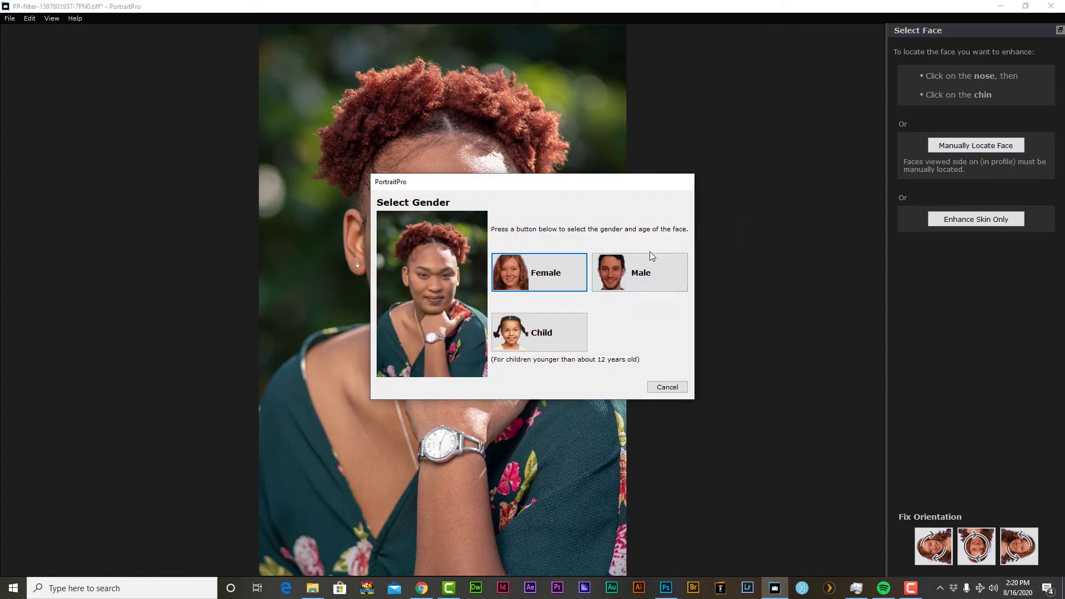
{"action": "left_click", "coordinate": [533, 278]}
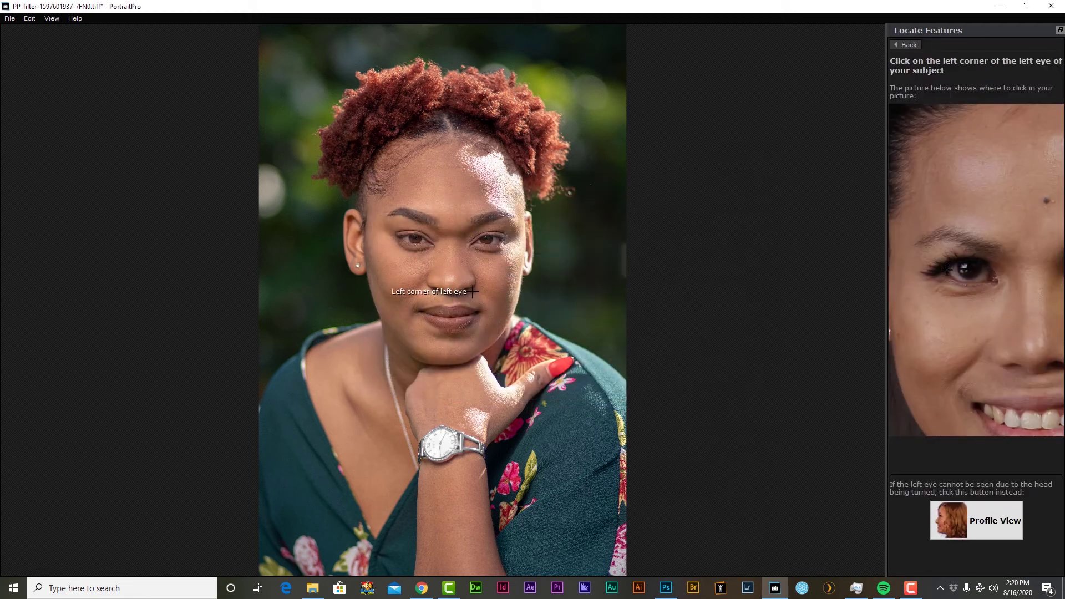
Mark the outer corners of both eyes, the tip of the nose and both corners of the mouth
{"action": "left_click", "coordinate": [400, 238]}
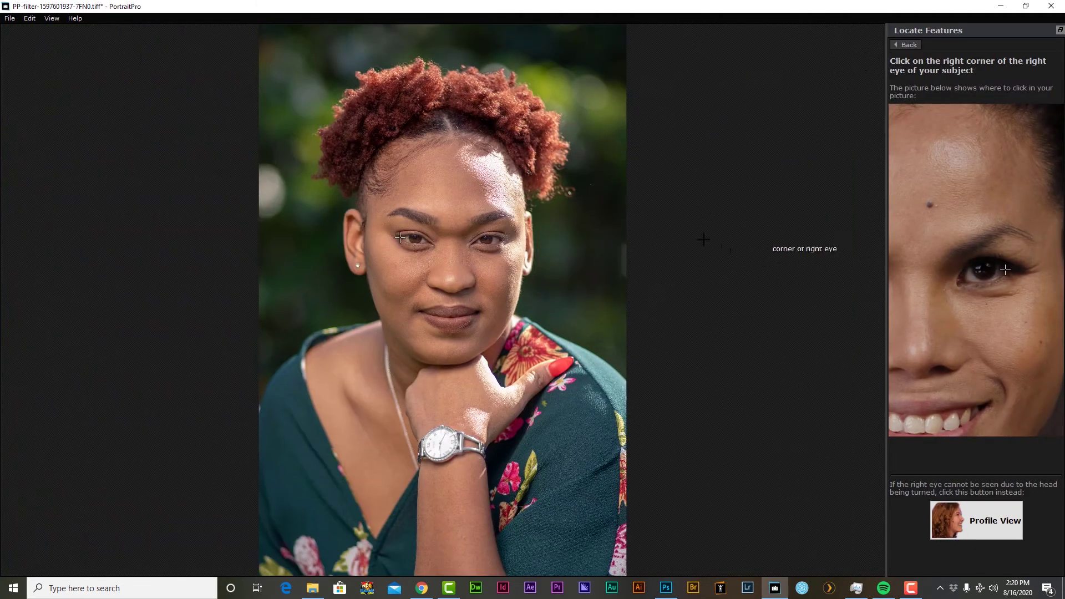
{"action": "left_click_drag", "start_coordinate": [528, 246], "coordinate": [379, 210]}
{"action": "left_click", "coordinate": [443, 362]}
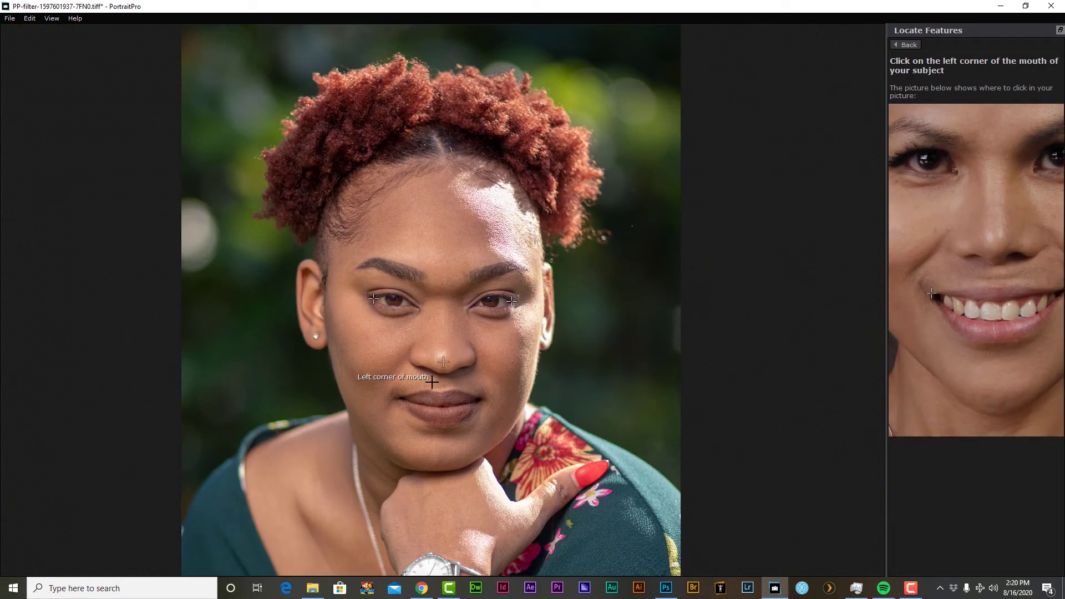
{"action": "left_click", "coordinate": [395, 399]}
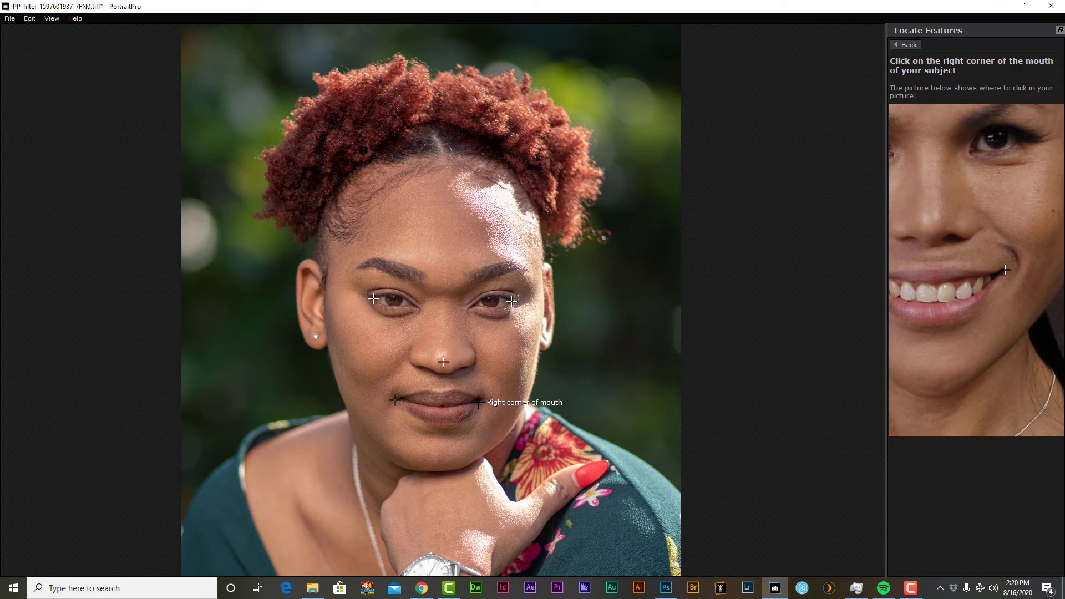
{"action": "left_click", "coordinate": [478, 402]}
Fit the eyebrow outlines to the brows and accept the eye, mouth, nose and face outlines
{"action": "left_click_drag", "start_coordinate": [263, 244], "coordinate": [276, 212]}
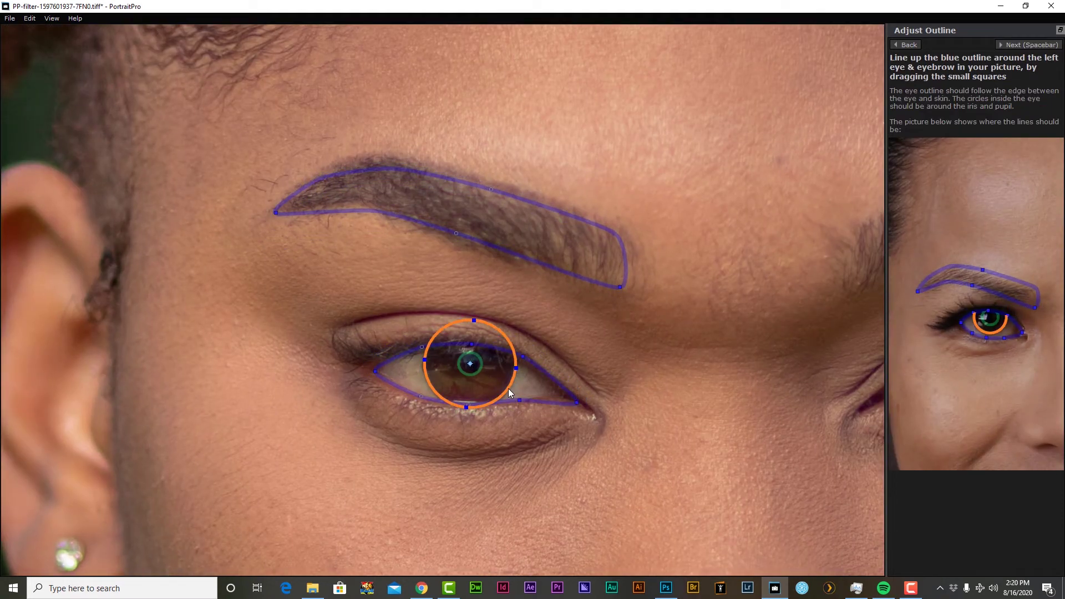
{"action": "key", "text": "space"}
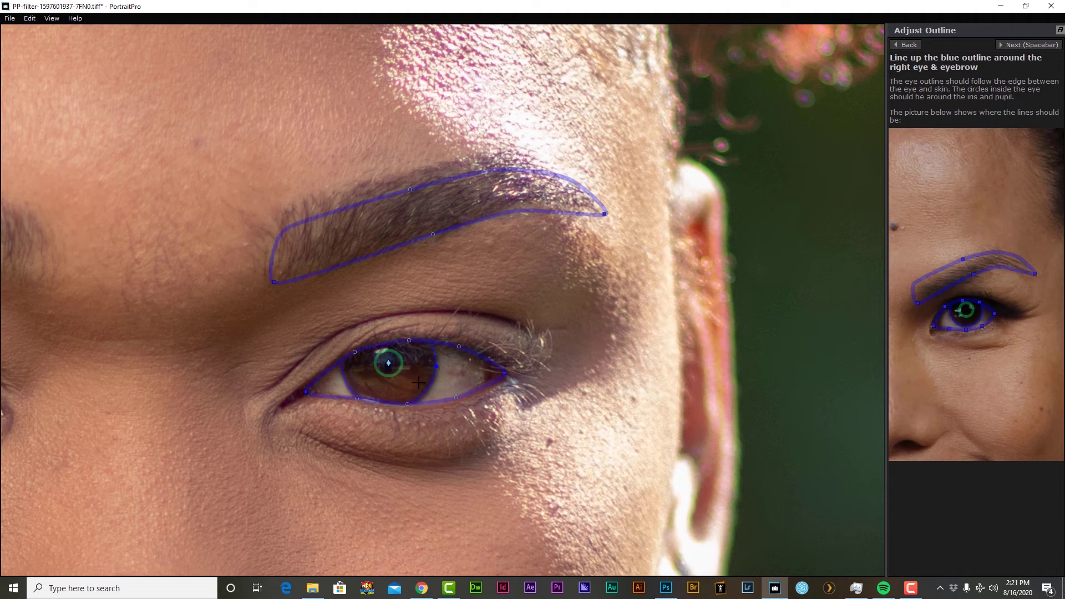
{"action": "key", "text": "space"}
{"action": "left_click", "coordinate": [582, 228]}
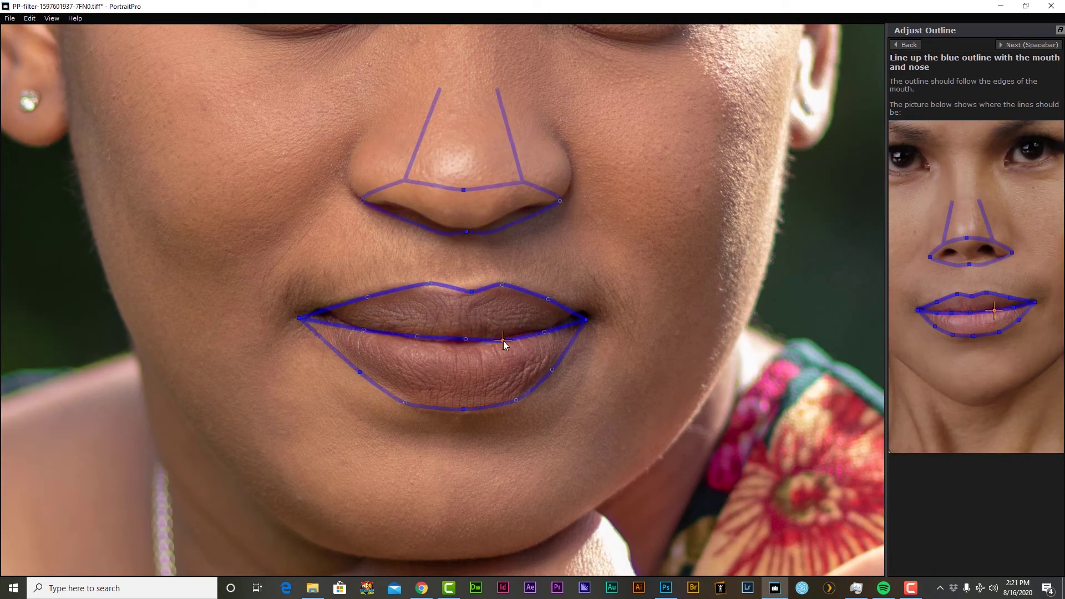
{"action": "key", "text": "space"}
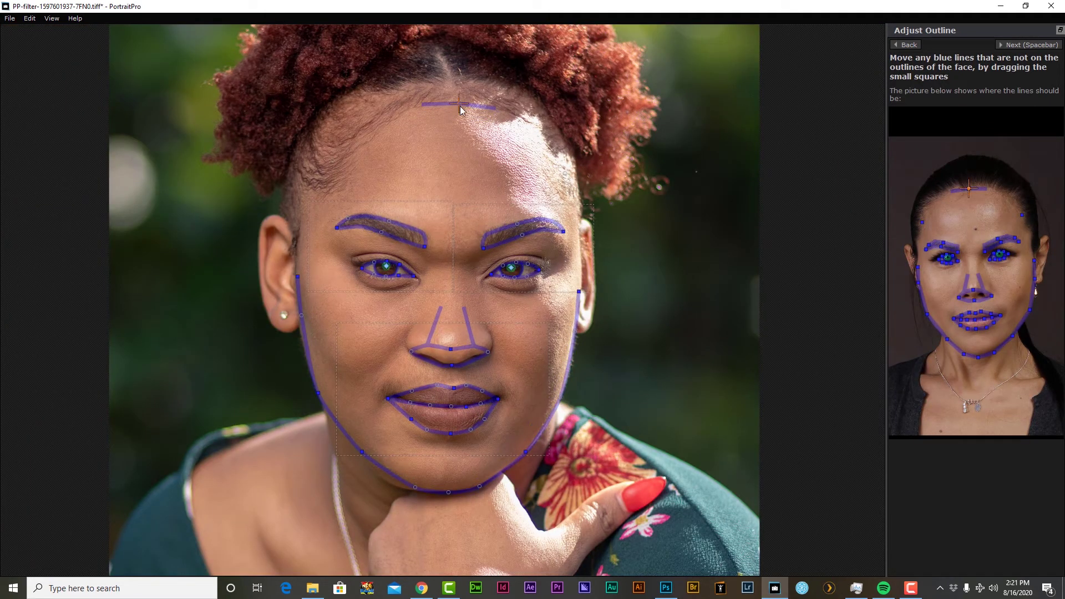
{"action": "key", "text": "space"}
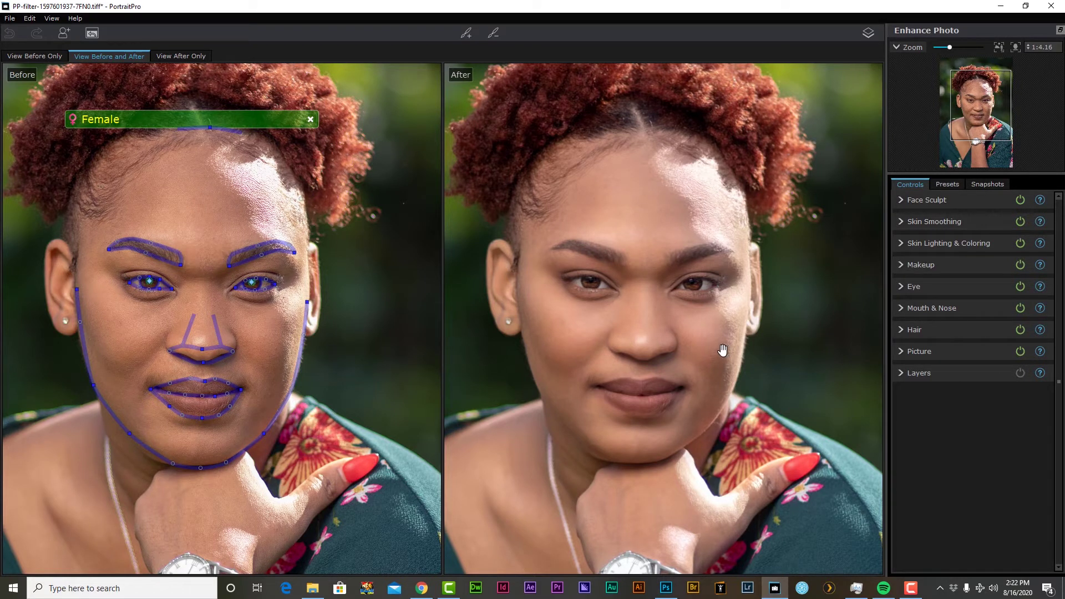
Under Skin Lighting & Coloring, move the light to the upper left of the head model and set Contrast to 78
{"action": "left_click", "coordinate": [900, 245]}
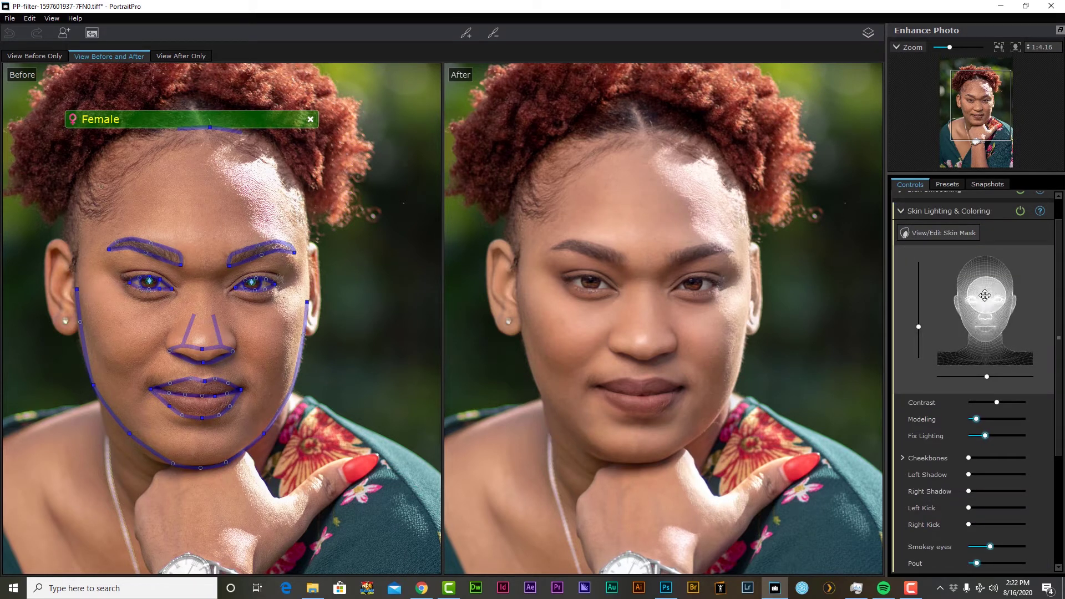
{"action": "left_click_drag", "start_coordinate": [985, 295], "coordinate": [956, 266]}
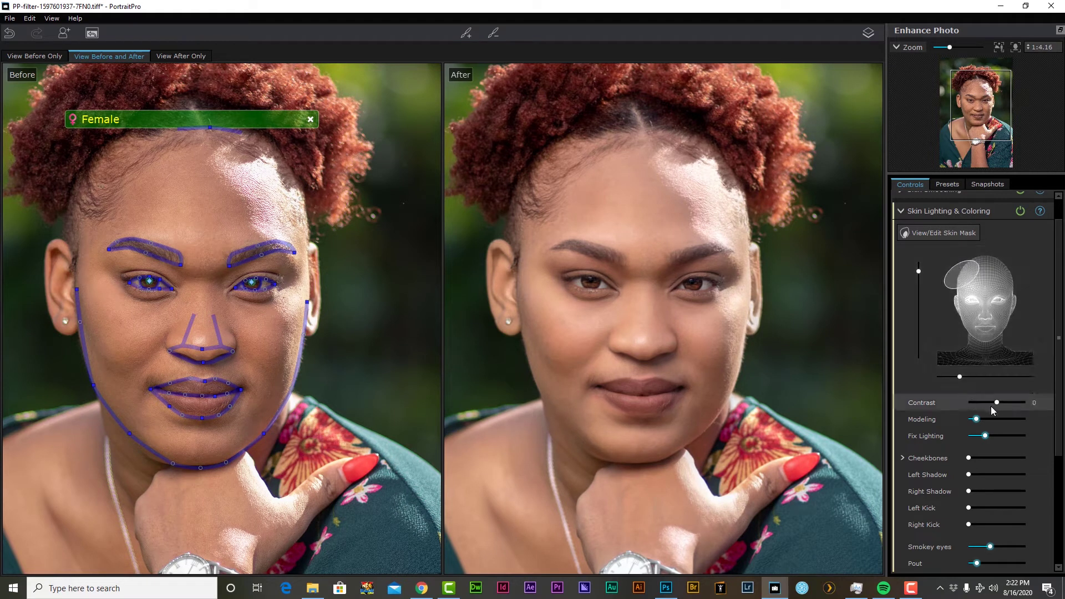
{"action": "left_click_drag", "start_coordinate": [998, 404], "coordinate": [1020, 404]}
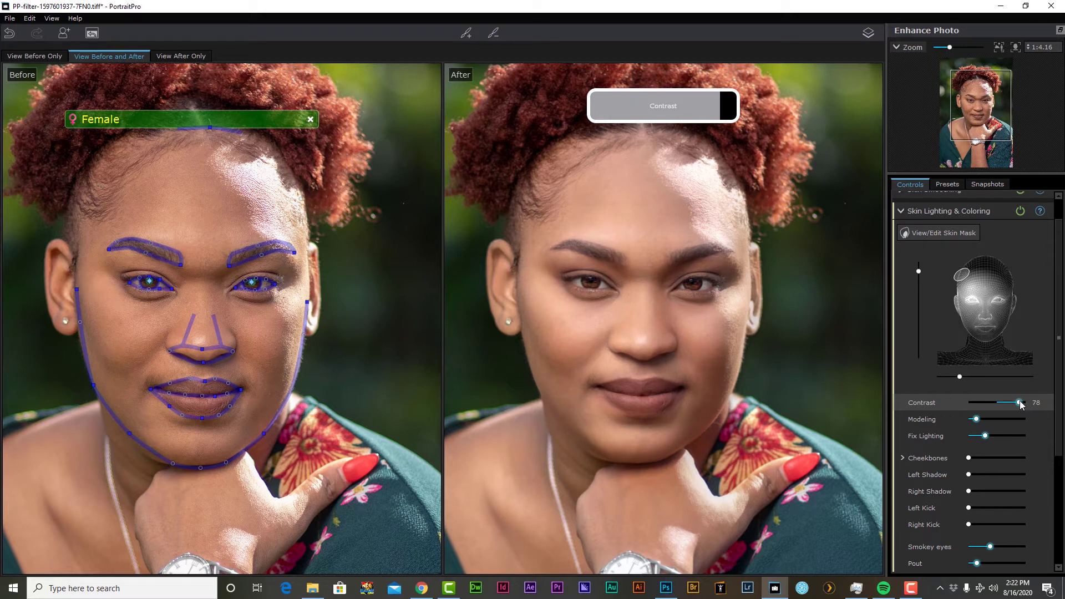
{"action": "left_click", "coordinate": [901, 214]}
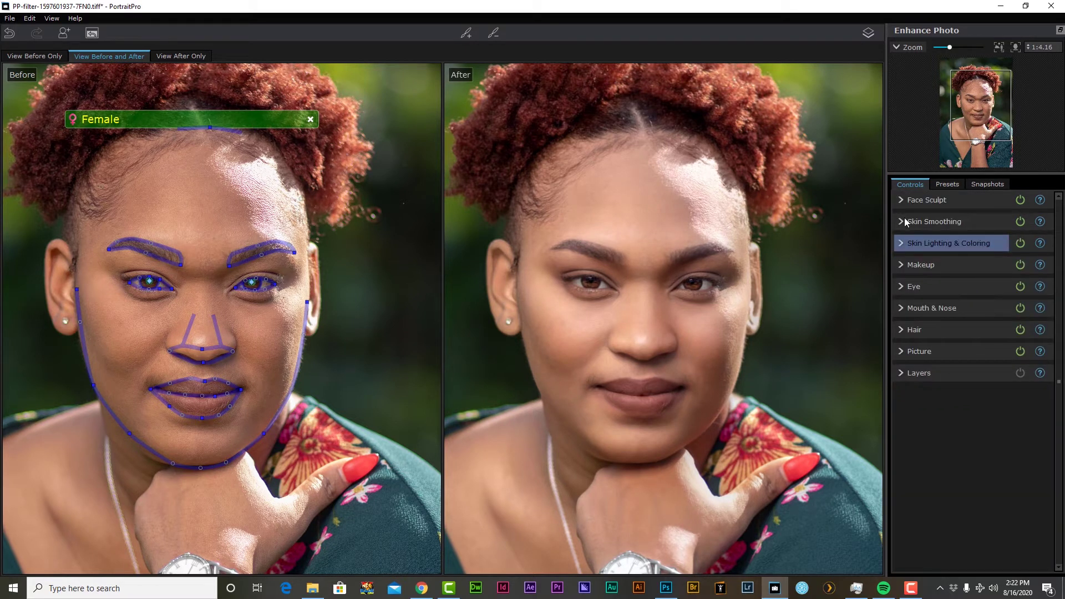
In Skin Smoothing, reduce Remove Pores to its minimum and raise Fine Shadows to a little over half
{"action": "left_click", "coordinate": [905, 221]}
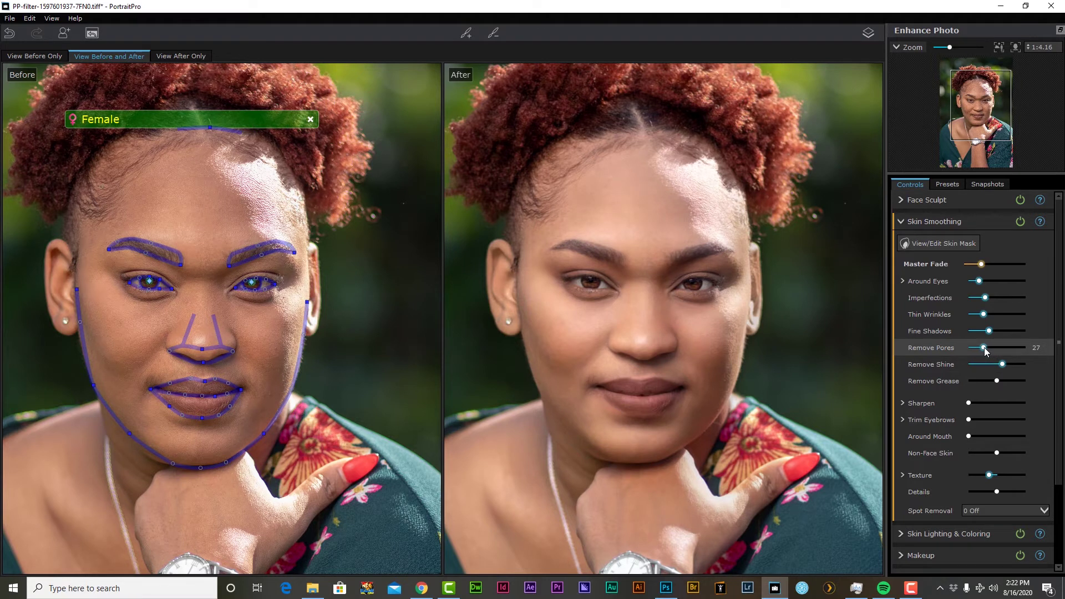
{"action": "left_click_drag", "start_coordinate": [984, 347], "coordinate": [952, 339]}
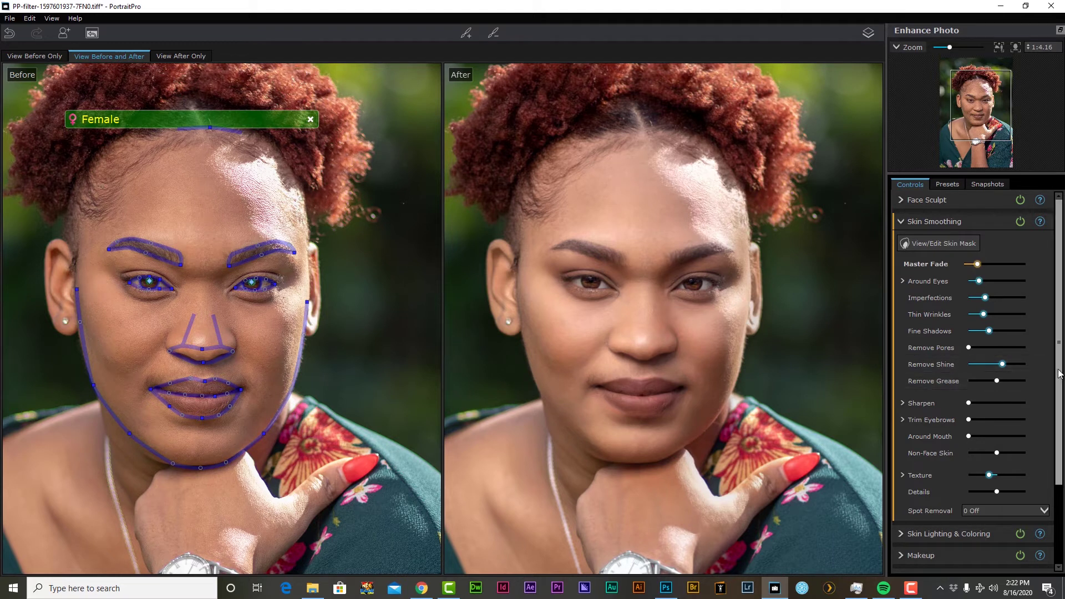
{"action": "scroll", "coordinate": [1059, 373], "scroll_direction": "down", "scroll_amount": 1}
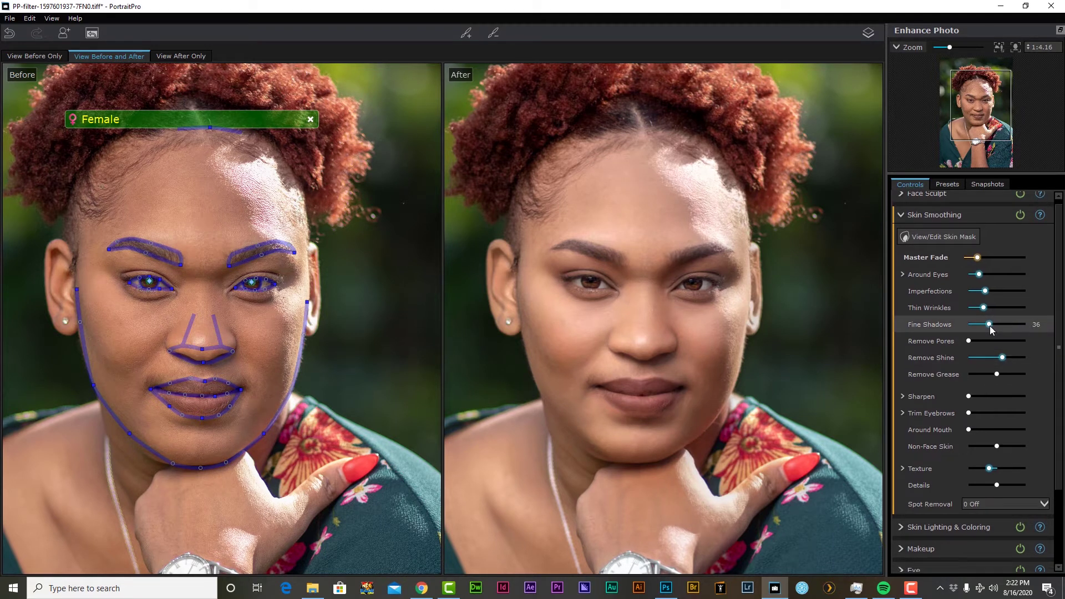
{"action": "left_click_drag", "start_coordinate": [990, 325], "coordinate": [1003, 324]}
Set Smooth Eye Bags to 0 within the Around Eyes smoothing settings
{"action": "scroll", "coordinate": [677, 298], "scroll_direction": "up", "scroll_amount": 3}
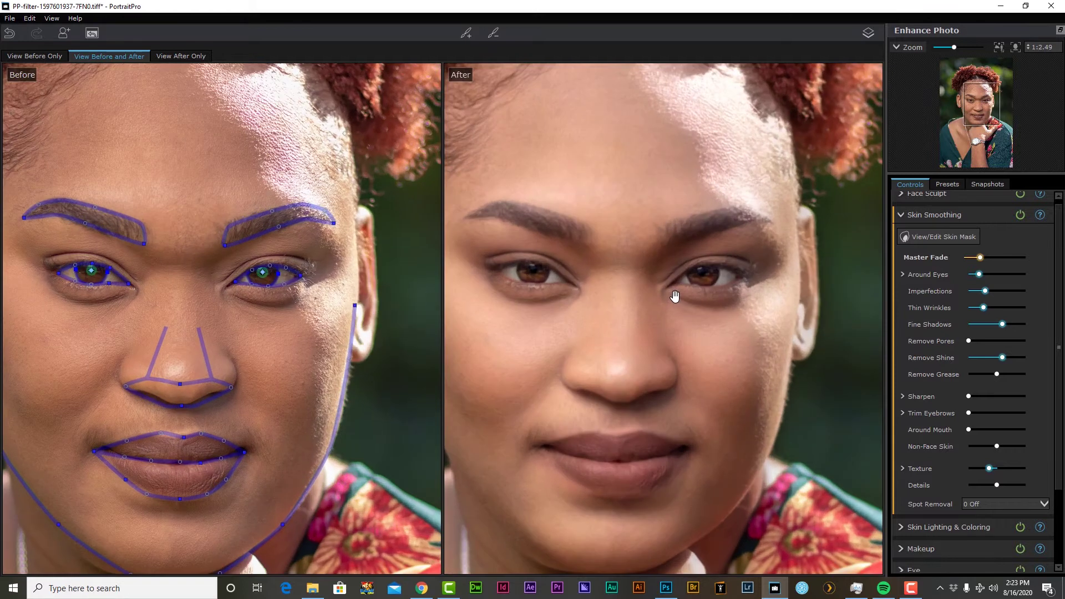
{"action": "left_click_drag", "start_coordinate": [547, 298], "coordinate": [573, 295]}
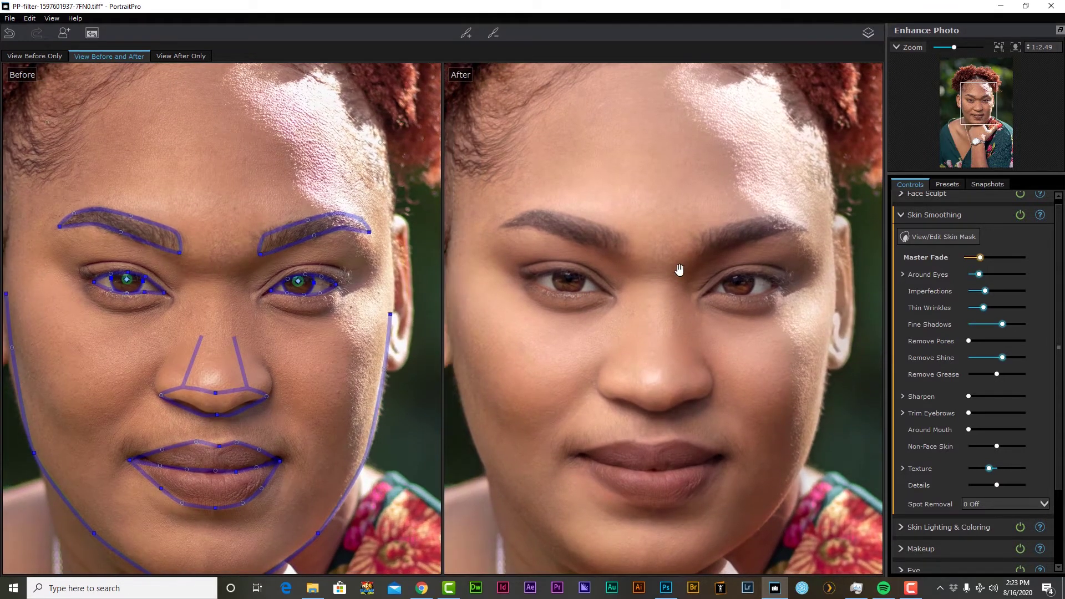
{"action": "left_click", "coordinate": [903, 274]}
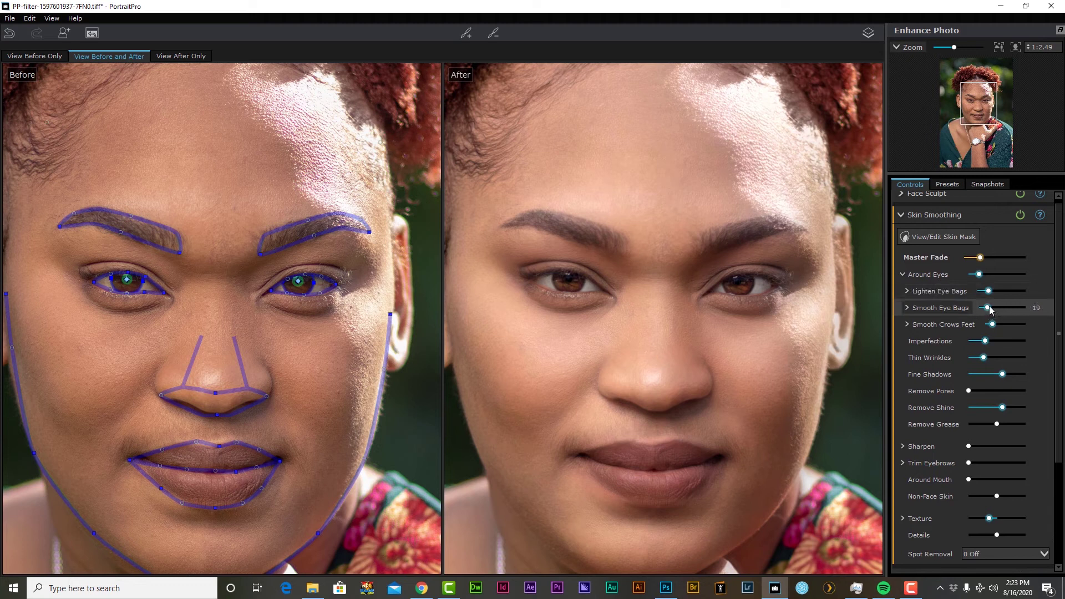
{"action": "left_click_drag", "start_coordinate": [991, 309], "coordinate": [1049, 302]}
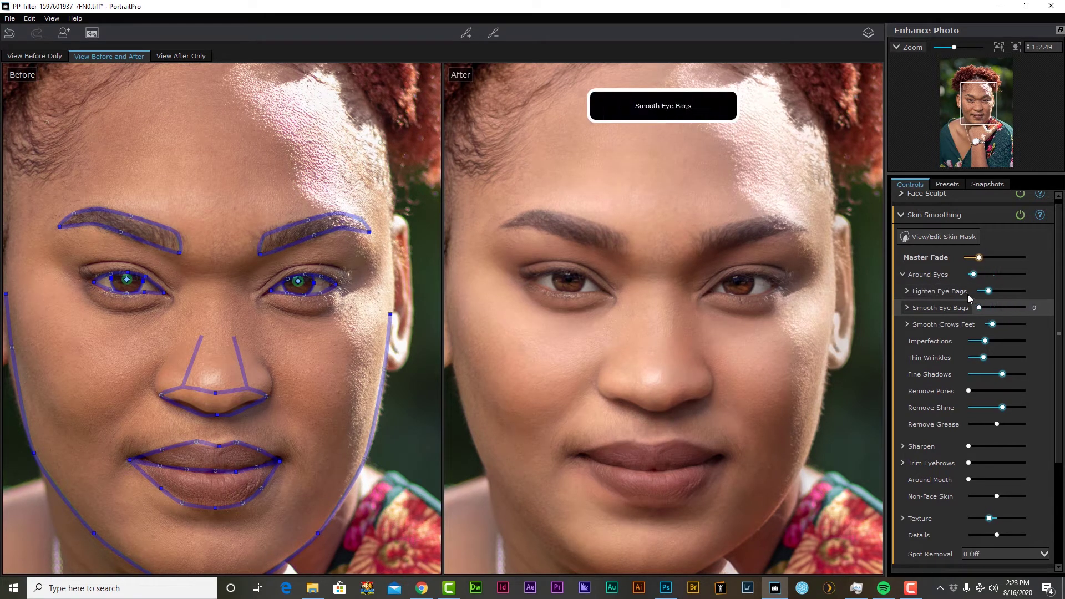
Raise Lighten Eye Bags and Smooth Eye Bags to their maximum within the Around Eyes settings of Skin Smoothing
{"action": "left_click_drag", "start_coordinate": [1026, 309], "coordinate": [979, 308]}
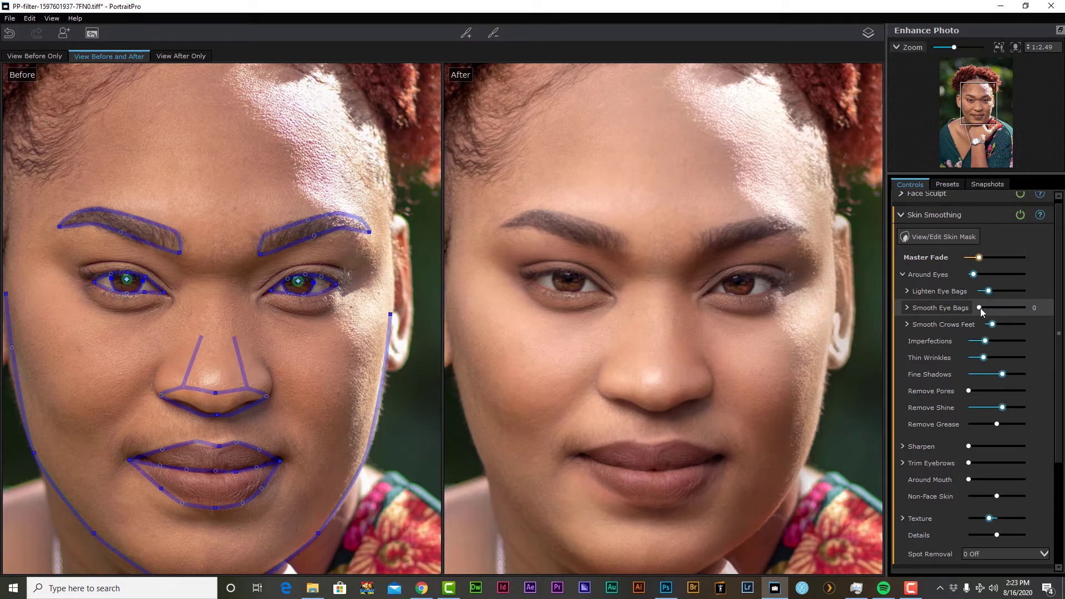
{"action": "left_click", "coordinate": [989, 292]}
{"action": "left_click_drag", "start_coordinate": [991, 294], "coordinate": [1026, 294]}
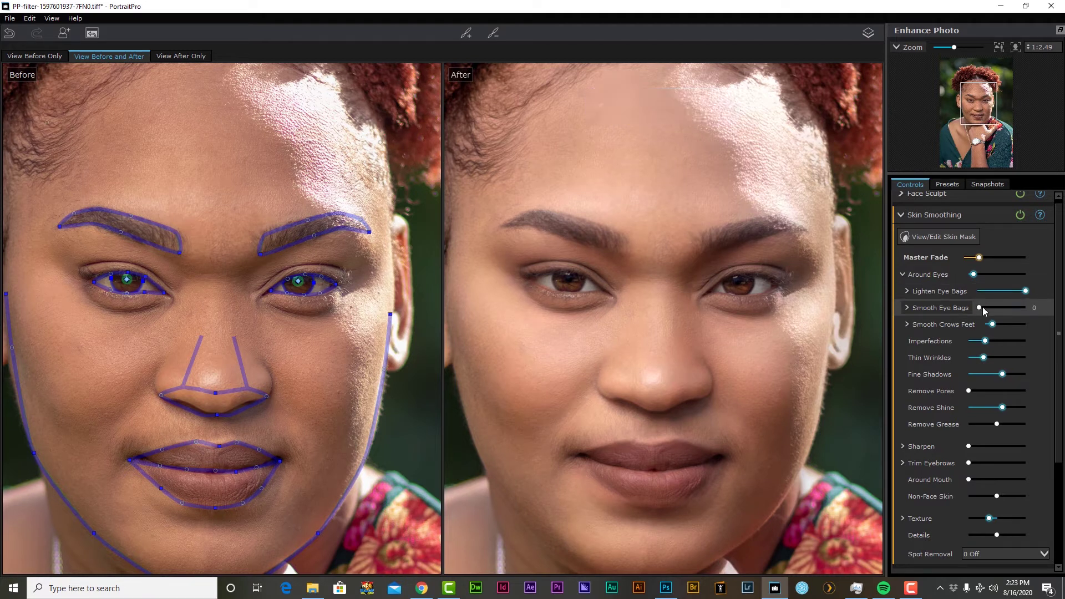
{"action": "left_click_drag", "start_coordinate": [981, 309], "coordinate": [1028, 310]}
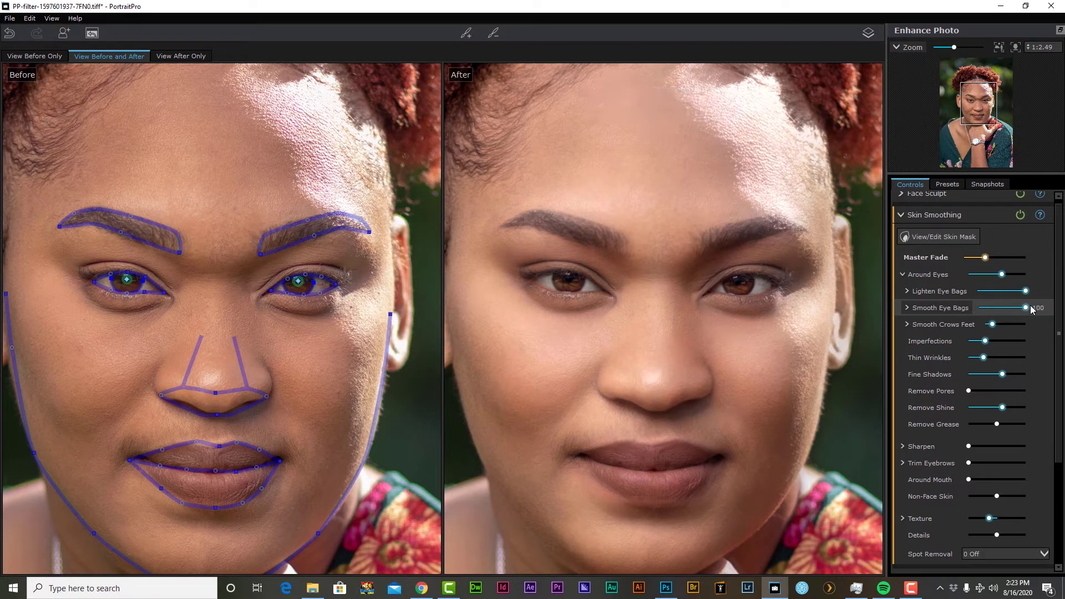
{"action": "left_click", "coordinate": [924, 276]}
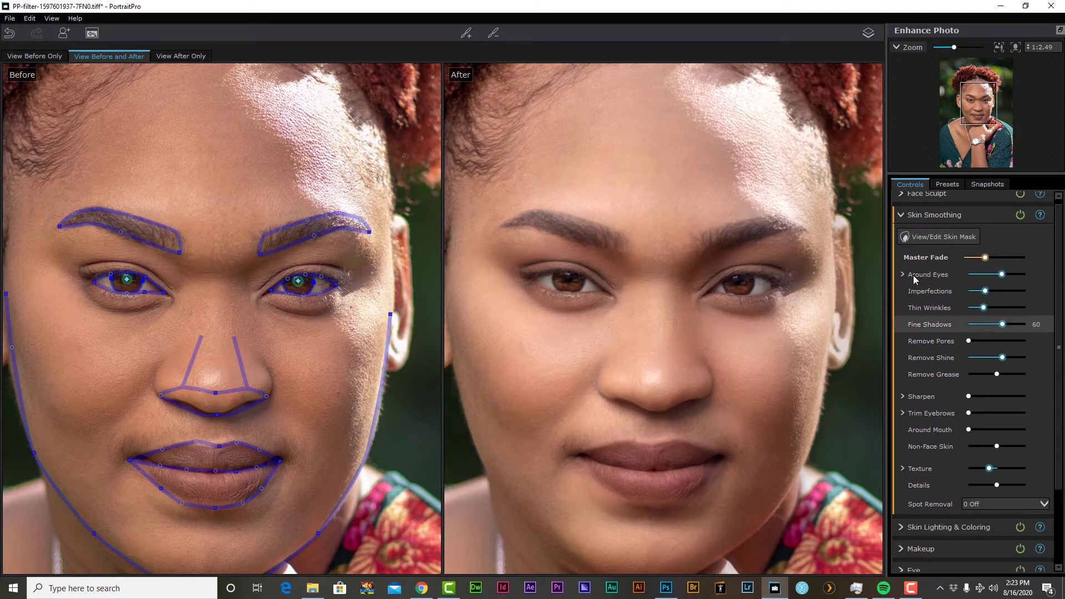
{"action": "left_click", "coordinate": [901, 216]}
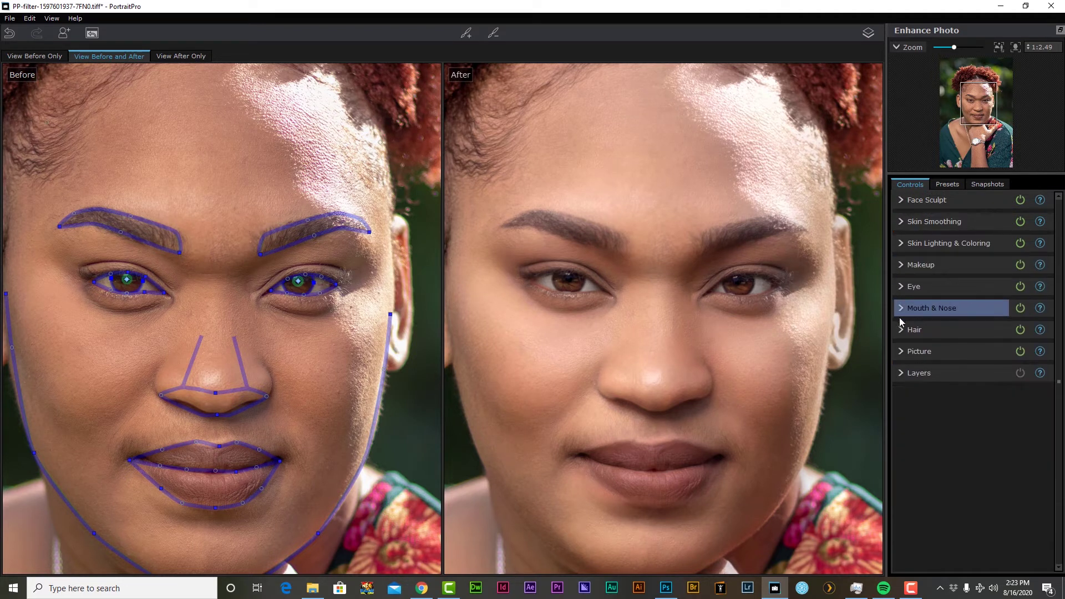
Raise Brighten Iris slightly in the Eye settings
{"action": "left_click", "coordinate": [903, 287]}
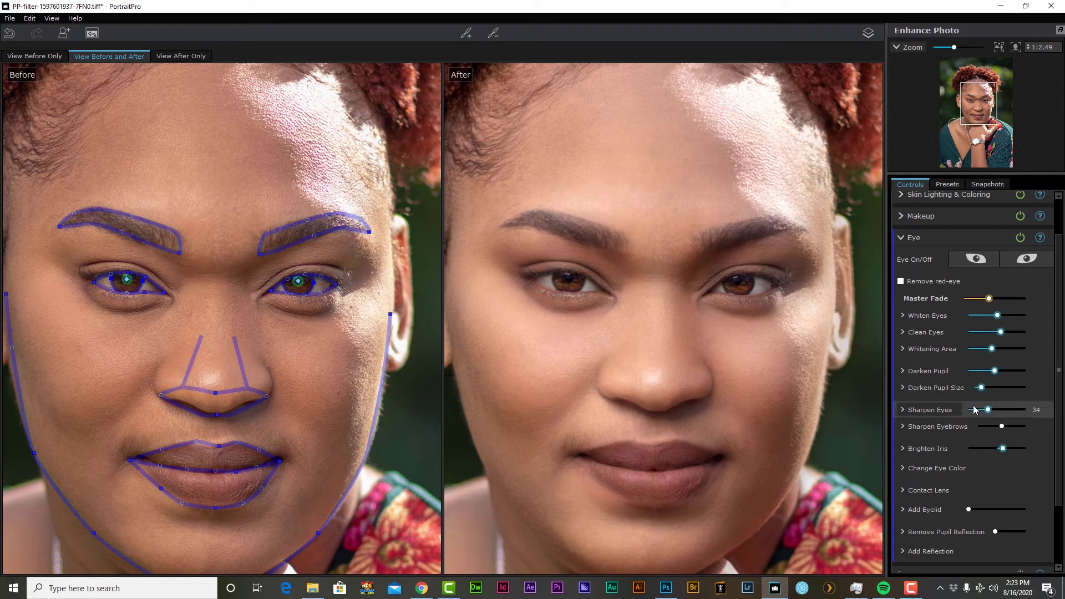
{"action": "double_click", "coordinate": [1004, 451]}
{"action": "left_click_drag", "start_coordinate": [1003, 452], "coordinate": [1009, 452]}
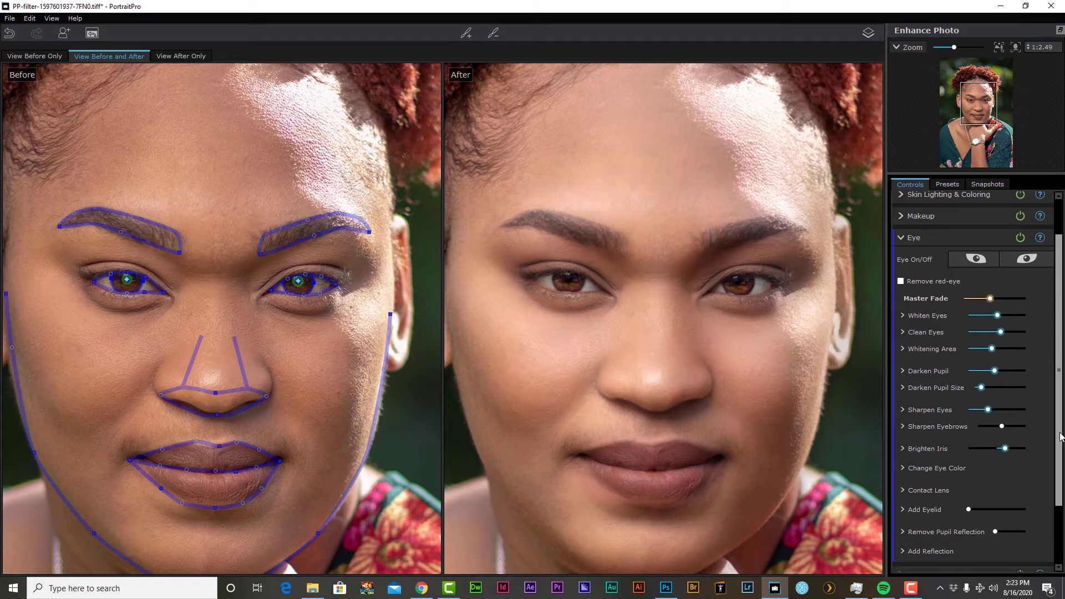
Add the Octabox Big reflection to the eyes
{"action": "scroll", "coordinate": [986, 471], "scroll_direction": "down", "scroll_amount": 3}
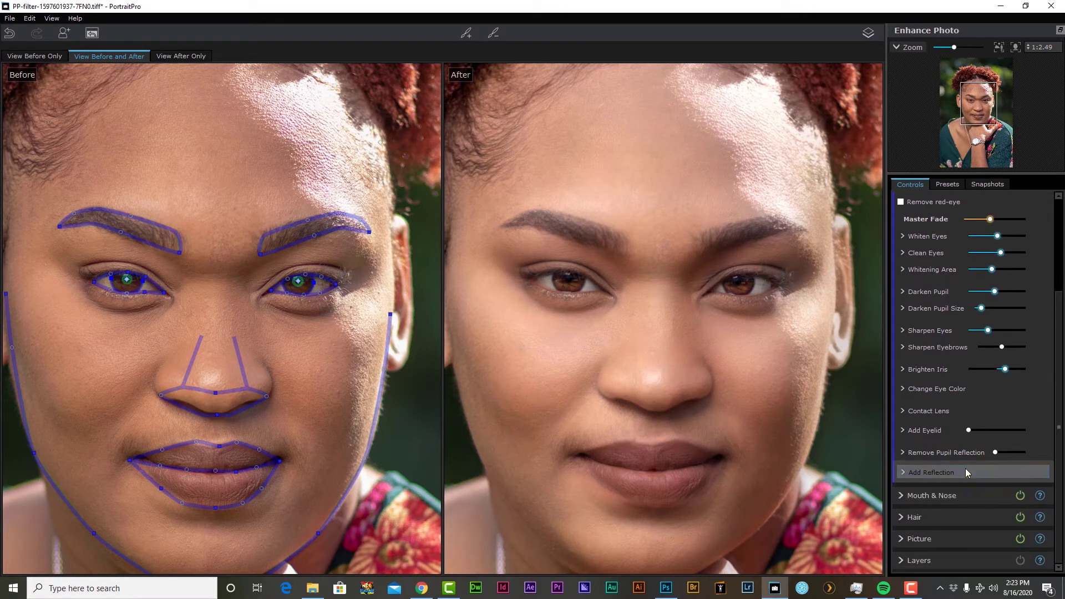
{"action": "left_click", "coordinate": [966, 472]}
{"action": "scroll", "coordinate": [1060, 382], "scroll_direction": "down", "scroll_amount": 5}
{"action": "scroll", "coordinate": [1060, 381], "scroll_direction": "down", "scroll_amount": 3}
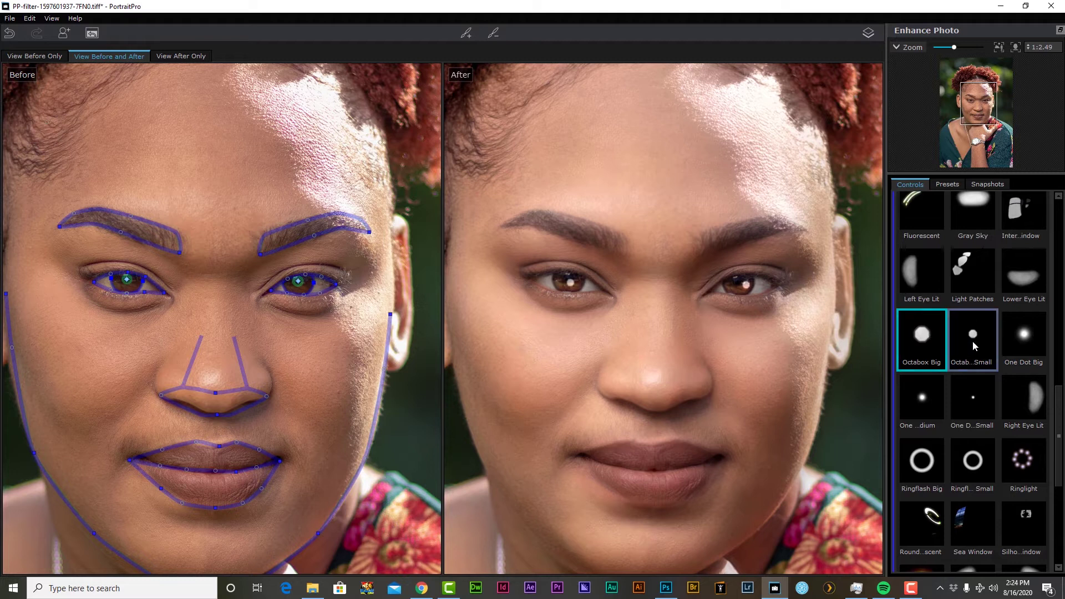
{"action": "scroll", "coordinate": [1059, 433], "scroll_direction": "down", "scroll_amount": 10}
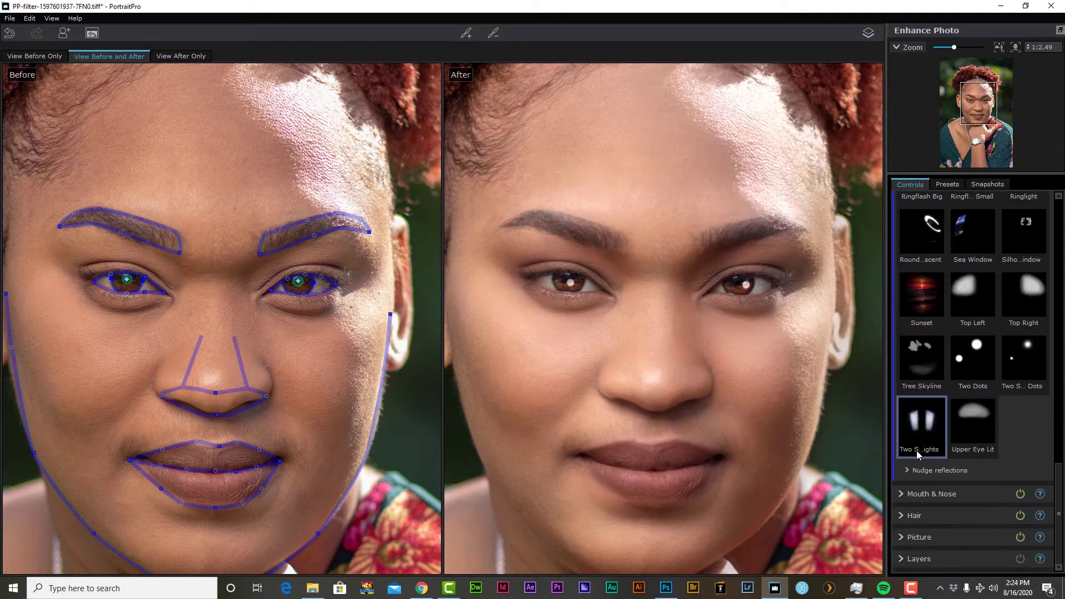
Nudge the reflections by lowering Left and Right Eye Horiz. slightly and raising Left and Right Eye Vert. well above the middle
{"action": "left_click", "coordinate": [938, 470]}
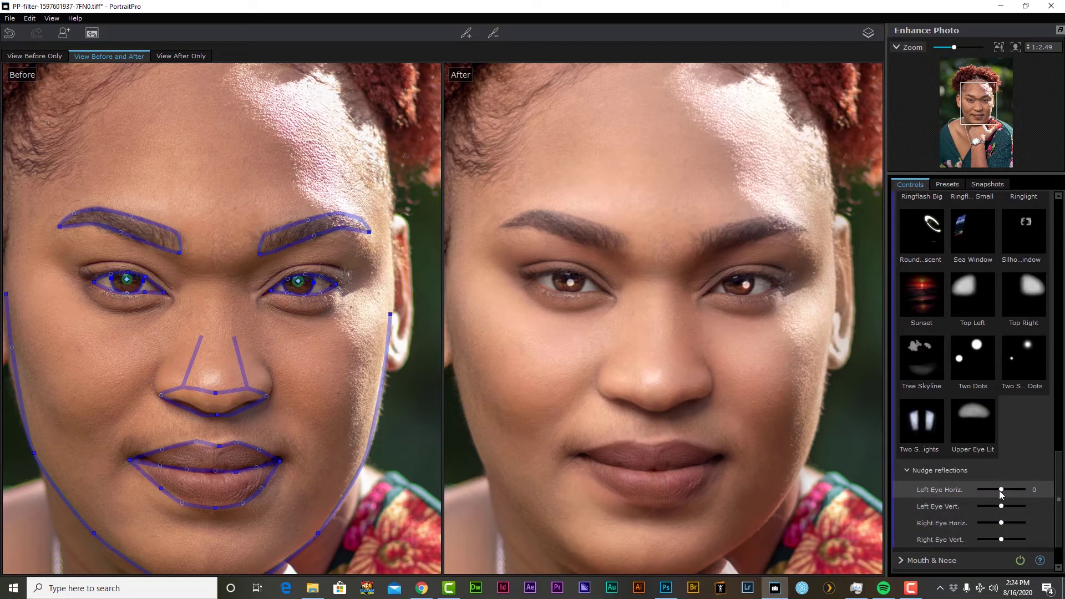
{"action": "left_click_drag", "start_coordinate": [1001, 490], "coordinate": [997, 489]}
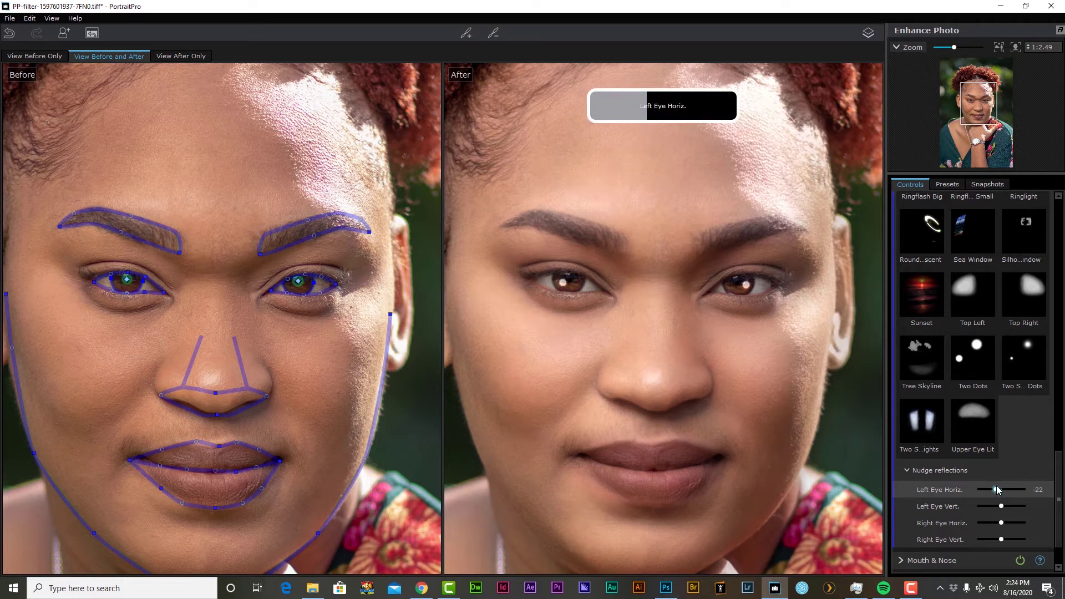
{"action": "left_click", "coordinate": [1039, 490]}
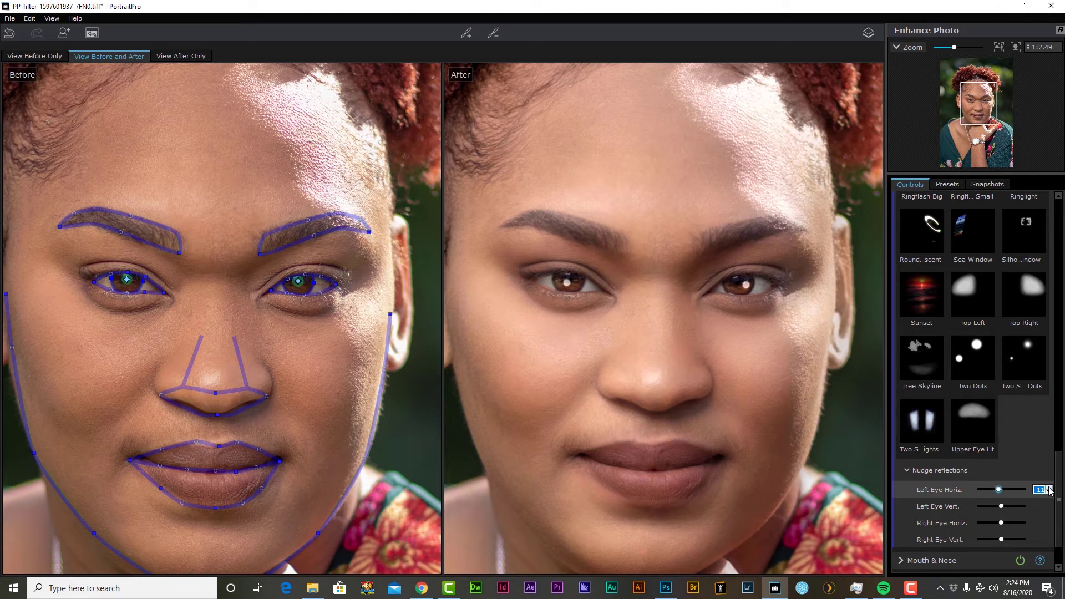
{"action": "key", "text": "Return"}
{"action": "left_click_drag", "start_coordinate": [1004, 509], "coordinate": [1018, 549]}
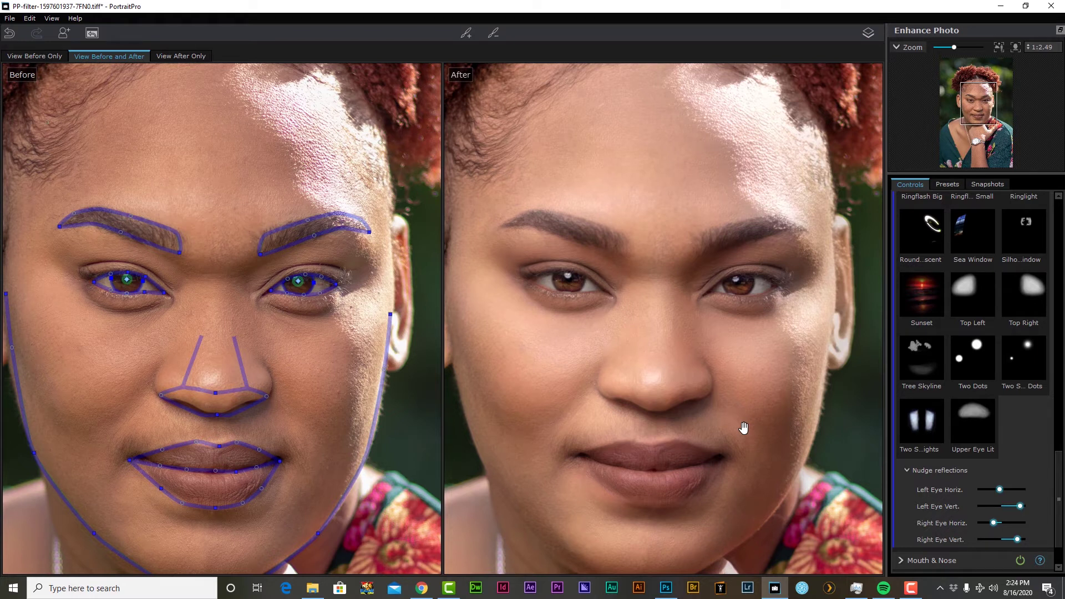
{"action": "scroll", "coordinate": [708, 429], "scroll_direction": "down", "scroll_amount": 2}
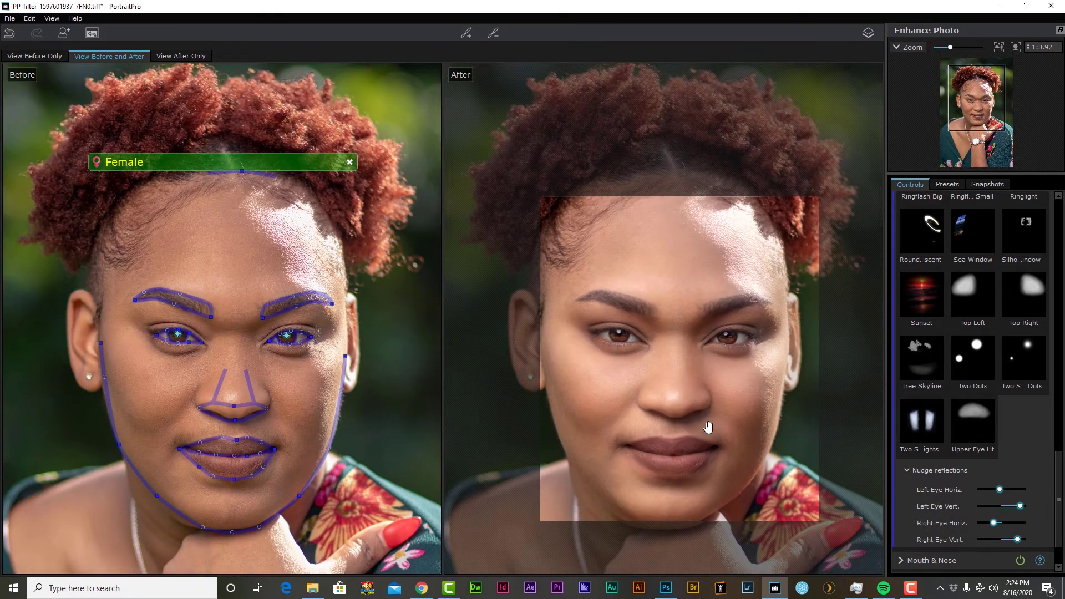
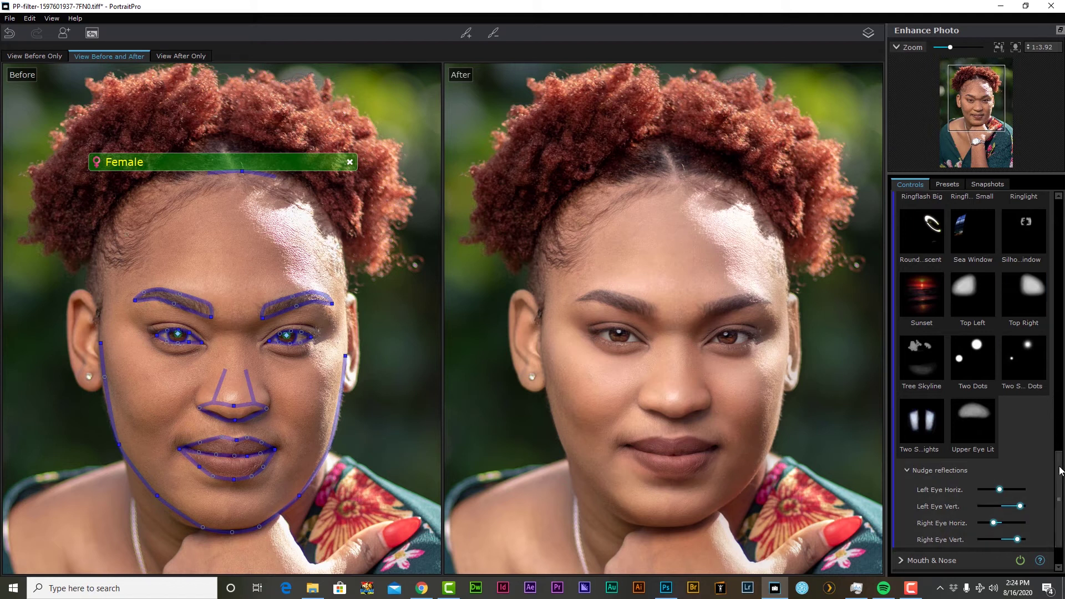
{"action": "left_click_drag", "start_coordinate": [1059, 499], "coordinate": [1059, 280]}
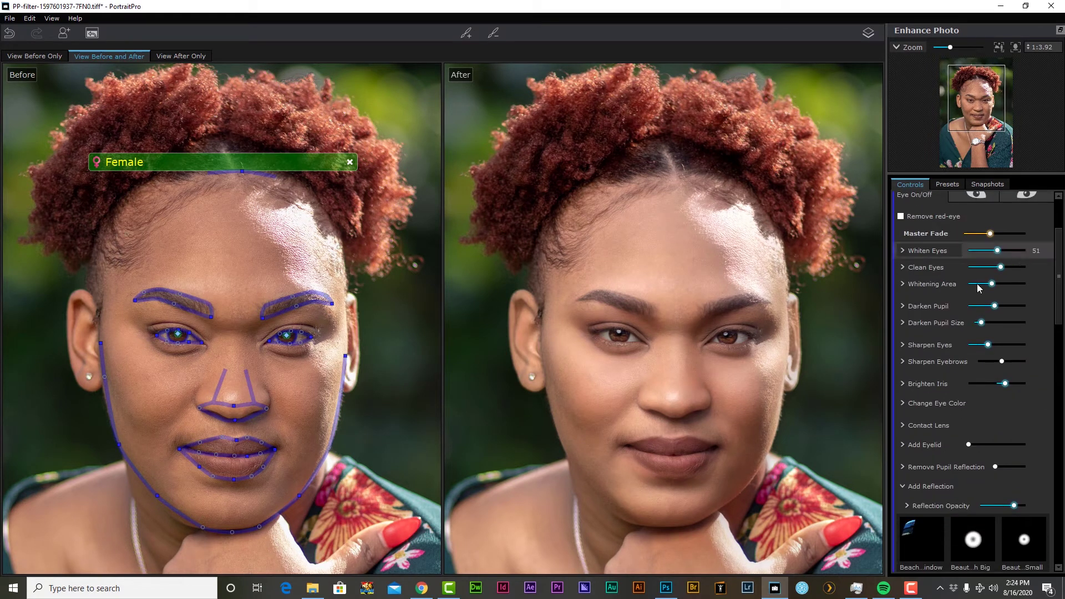
{"action": "left_click", "coordinate": [904, 491]}
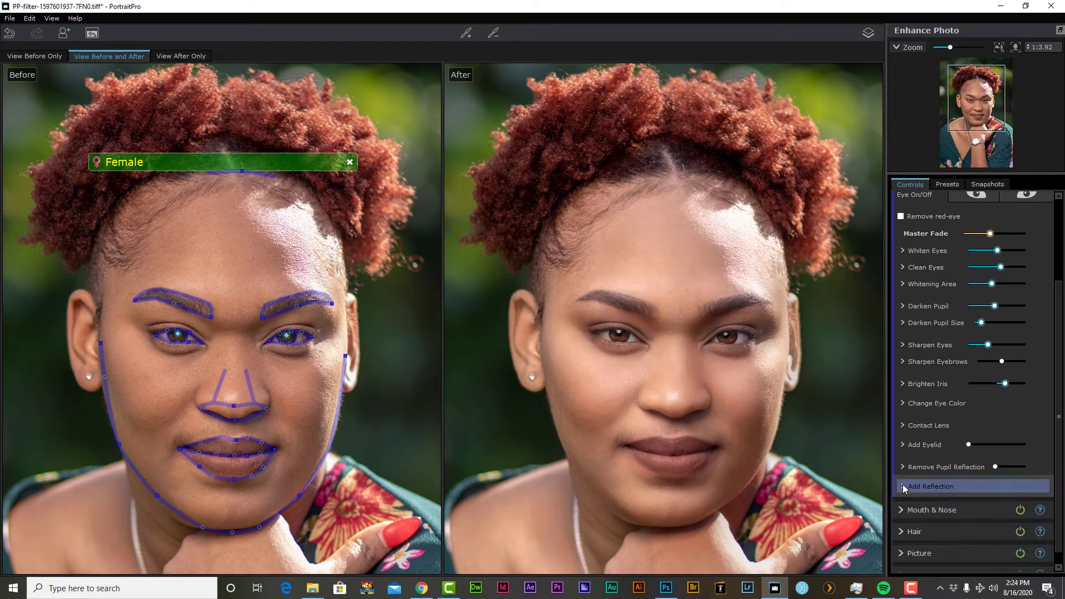
Raise Moisten Lips to about half in the Mouth & Nose settings
{"action": "left_click", "coordinate": [904, 509]}
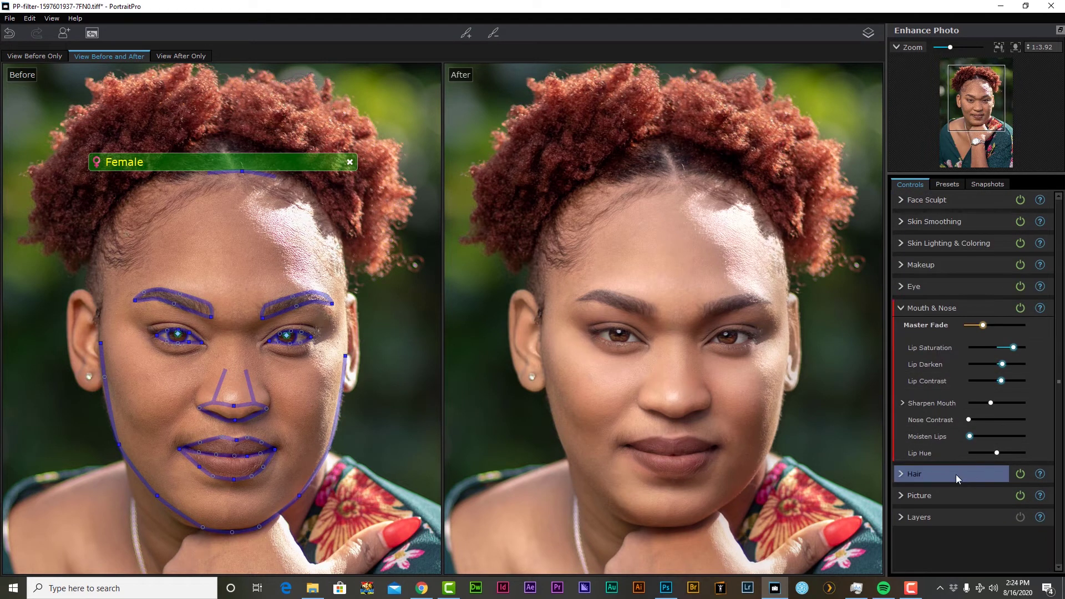
{"action": "left_click_drag", "start_coordinate": [971, 438], "coordinate": [997, 437]}
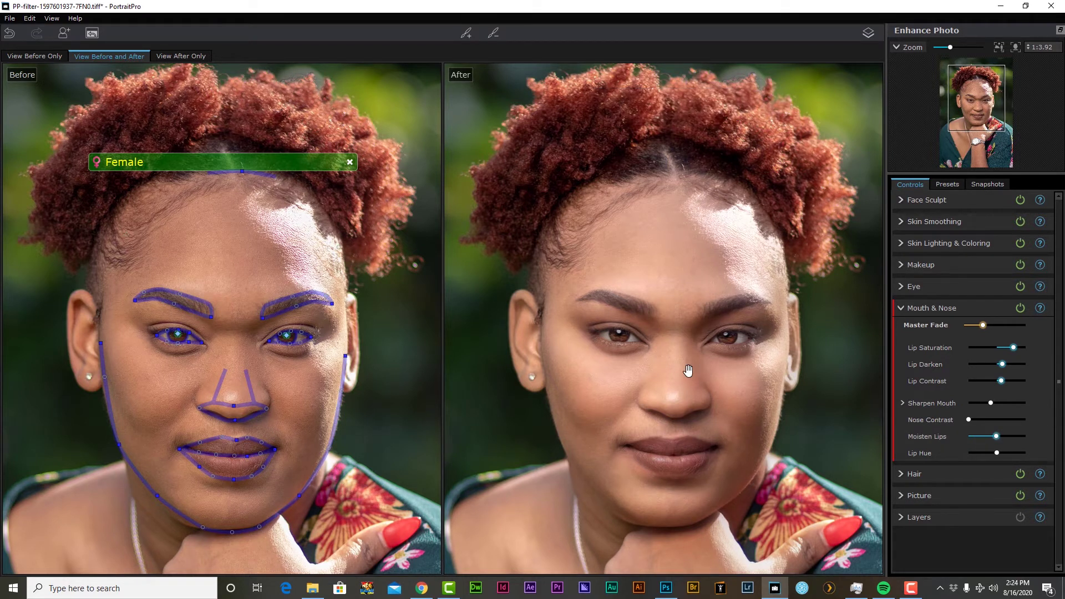
Accept the PortraitPro retouch and return the portrait to Photoshop
{"action": "scroll", "coordinate": [499, 316], "scroll_direction": "down", "scroll_amount": 2}
{"action": "mouse_move", "coordinate": [333, 216]}
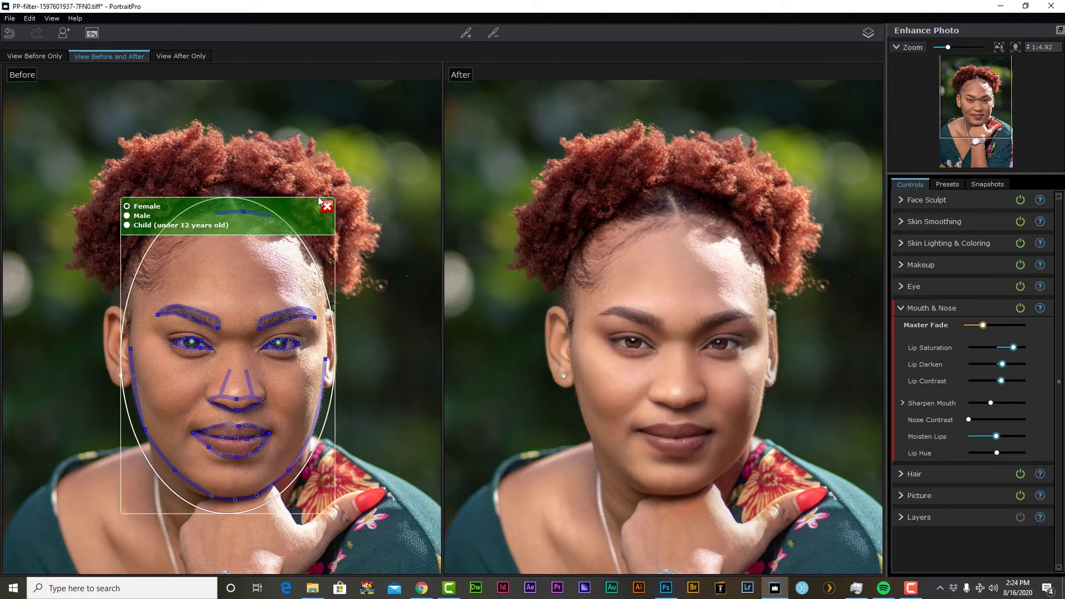
{"action": "left_click", "coordinate": [93, 34]}
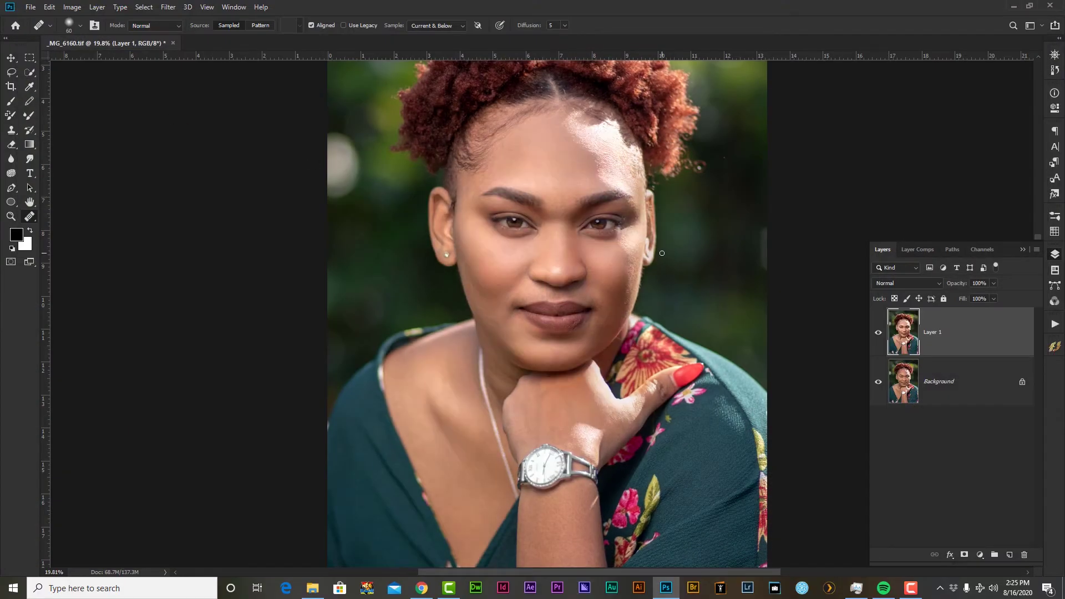
Run the Skin Softening action from the Edit Like Al :) set on Layer 1
{"action": "scroll", "coordinate": [637, 297], "scroll_direction": "down", "scroll_amount": 3}
{"action": "scroll", "coordinate": [640, 299], "scroll_direction": "up", "scroll_amount": 3}
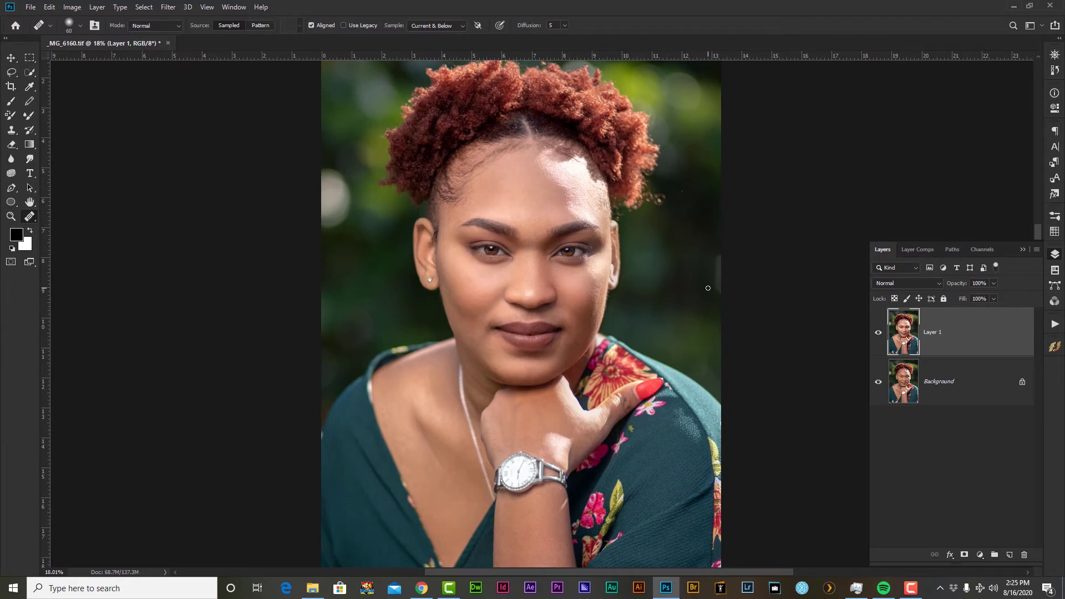
{"action": "left_click", "coordinate": [1055, 325]}
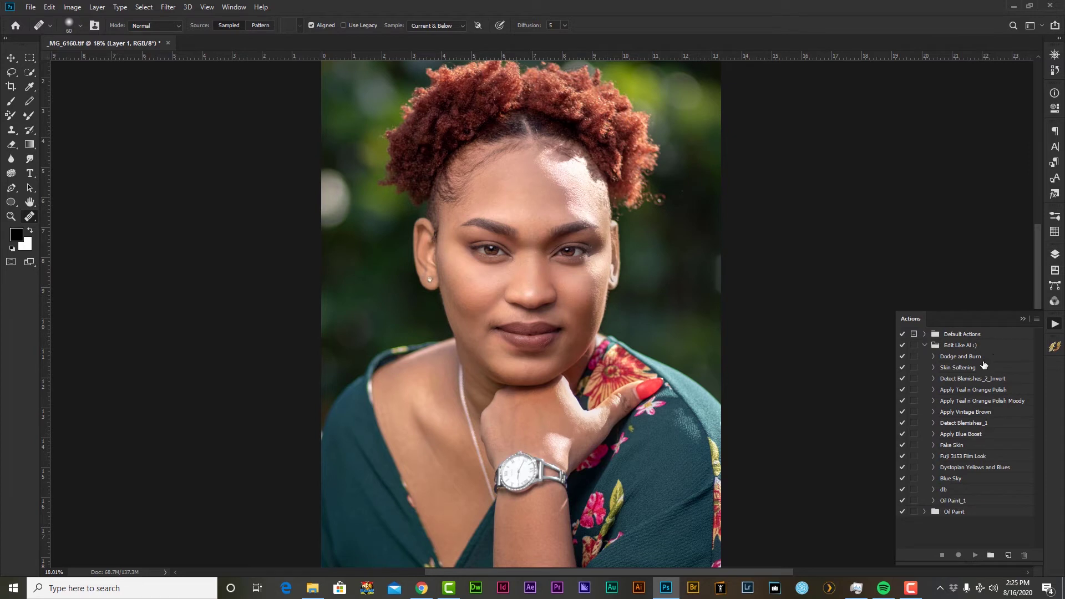
{"action": "left_click", "coordinate": [946, 368]}
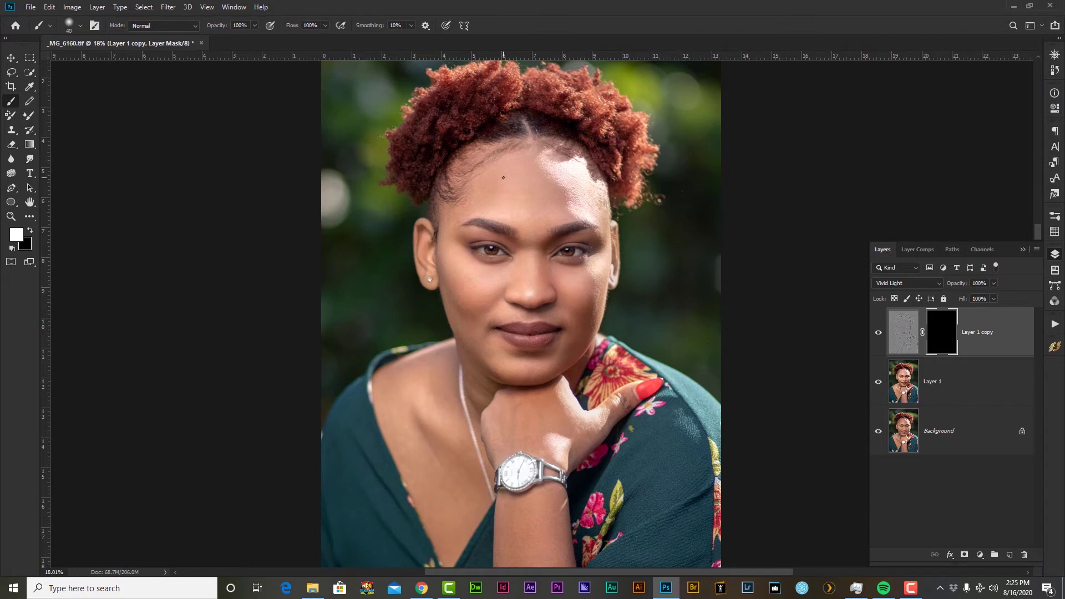
Paint white on the softening layer's mask over the forearm, hand and chest with a 250 px brush at 50% flow
{"action": "key", "text": "bracketright"}
{"action": "key", "text": "bracketright"}
{"action": "left_click", "coordinate": [326, 26]}
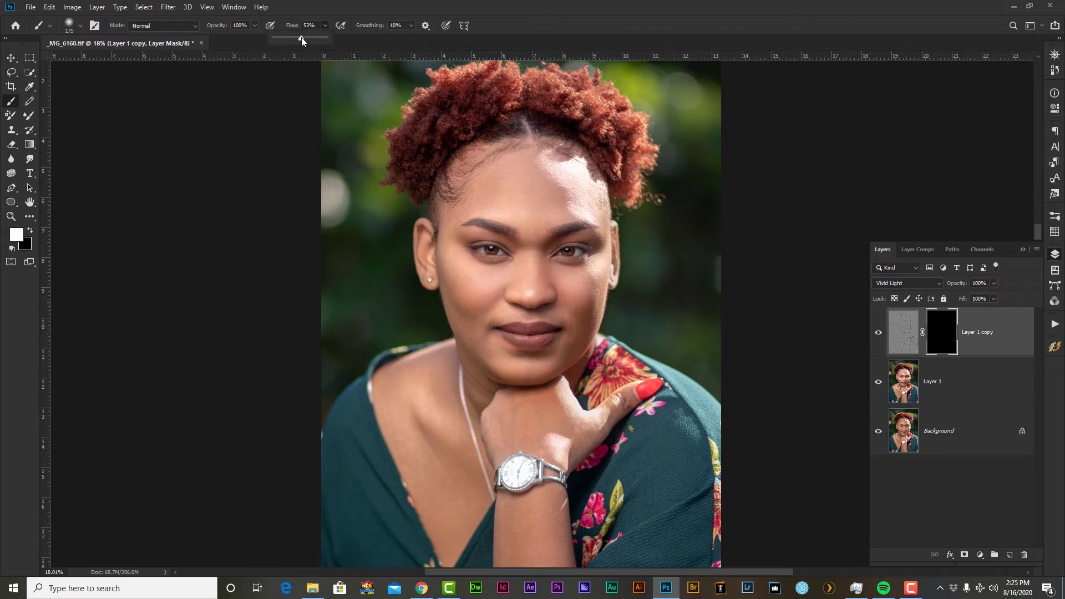
{"action": "left_click_drag", "start_coordinate": [301, 36], "coordinate": [299, 36]}
{"action": "scroll", "coordinate": [557, 227], "scroll_direction": "up", "scroll_amount": 1}
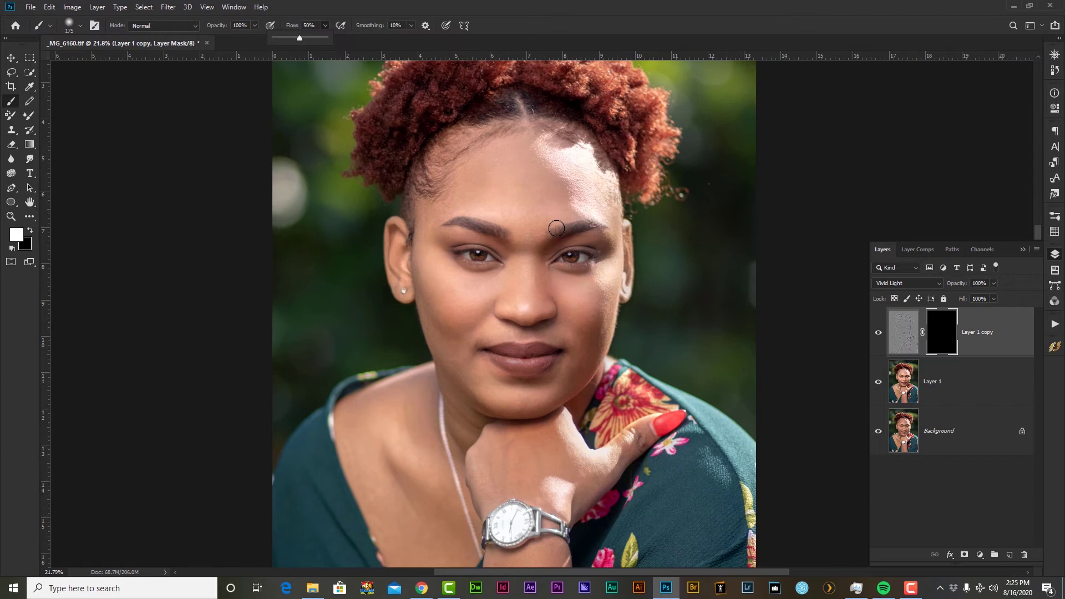
{"action": "left_click_drag", "start_coordinate": [563, 441], "coordinate": [550, 209]}
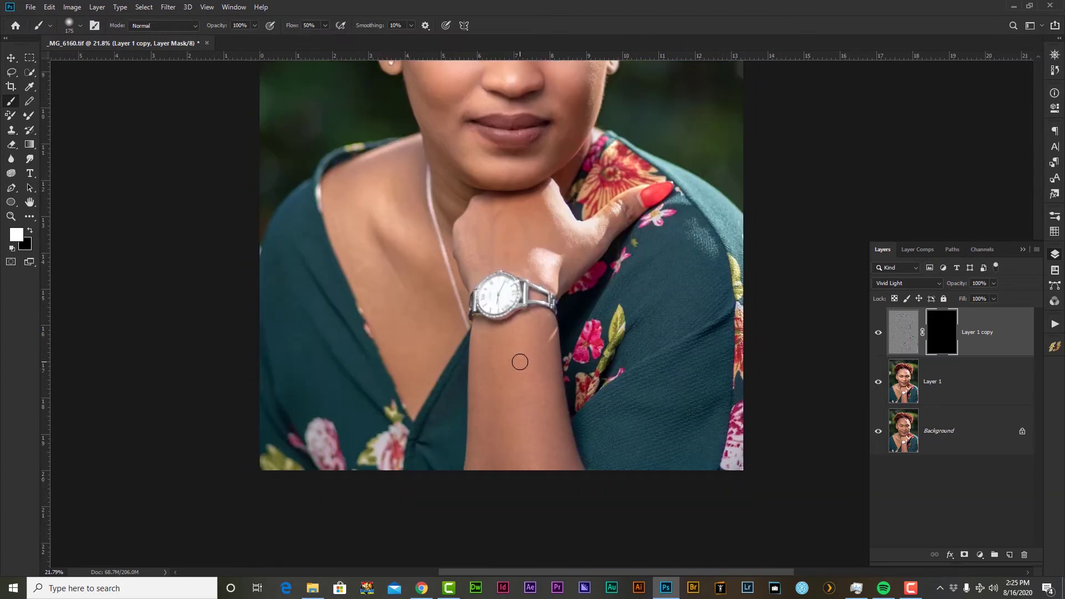
{"action": "key", "text": "bracketright"}
{"action": "key", "text": "bracketright"}
{"action": "mouse_move", "coordinate": [537, 379]}
{"action": "left_mouse_down"}
{"action": "mouse_move", "coordinate": [544, 340]}
{"action": "mouse_move", "coordinate": [566, 447]}
{"action": "mouse_move", "coordinate": [533, 383]}
{"action": "mouse_move", "coordinate": [513, 451]}
{"action": "mouse_move", "coordinate": [488, 464]}
{"action": "mouse_move", "coordinate": [490, 362]}
{"action": "mouse_move", "coordinate": [527, 326]}
{"action": "mouse_move", "coordinate": [489, 259]}
{"action": "left_mouse_up"}
{"action": "mouse_move", "coordinate": [499, 213]}
{"action": "left_mouse_down"}
{"action": "mouse_move", "coordinate": [486, 237]}
{"action": "mouse_move", "coordinate": [531, 260]}
{"action": "mouse_move", "coordinate": [550, 217]}
{"action": "mouse_move", "coordinate": [568, 256]}
{"action": "mouse_move", "coordinate": [612, 217]}
{"action": "mouse_move", "coordinate": [519, 244]}
{"action": "mouse_move", "coordinate": [346, 215]}
{"action": "mouse_move", "coordinate": [337, 204]}
{"action": "mouse_move", "coordinate": [386, 324]}
{"action": "mouse_move", "coordinate": [352, 251]}
{"action": "mouse_move", "coordinate": [425, 319]}
{"action": "mouse_move", "coordinate": [405, 280]}
{"action": "mouse_move", "coordinate": [409, 394]}
{"action": "mouse_move", "coordinate": [418, 368]}
{"action": "mouse_move", "coordinate": [391, 172]}
{"action": "mouse_move", "coordinate": [410, 213]}
{"action": "left_mouse_up"}
{"action": "scroll", "coordinate": [523, 257], "scroll_direction": "down", "scroll_amount": 3}
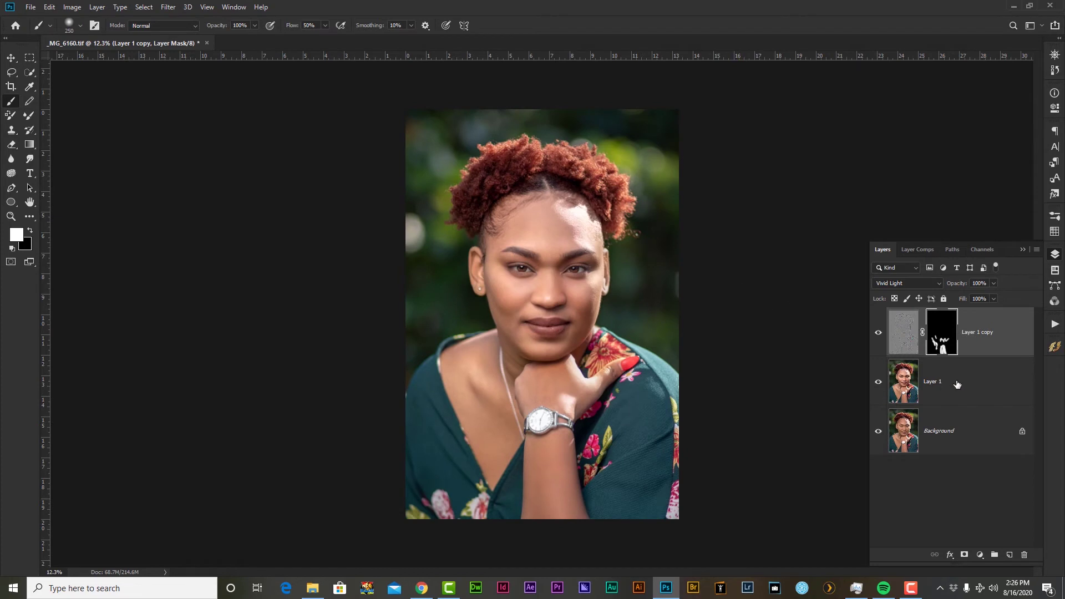
Merge the softening layer with Layer 1
{"action": "left_click", "coordinate": [957, 384], "text": "shift"}
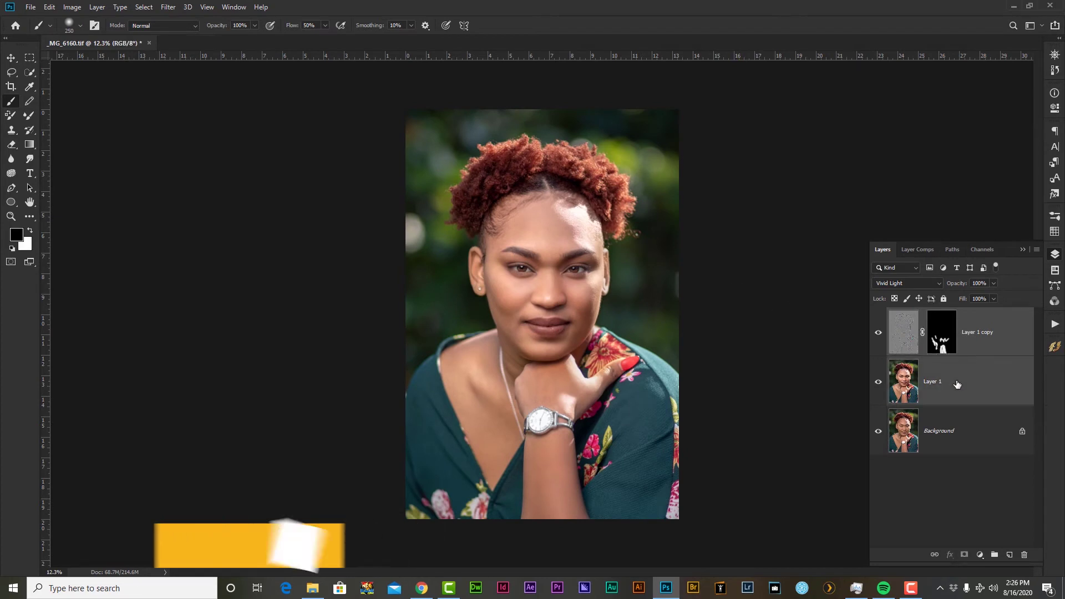
{"action": "key", "text": "ctrl+e"}
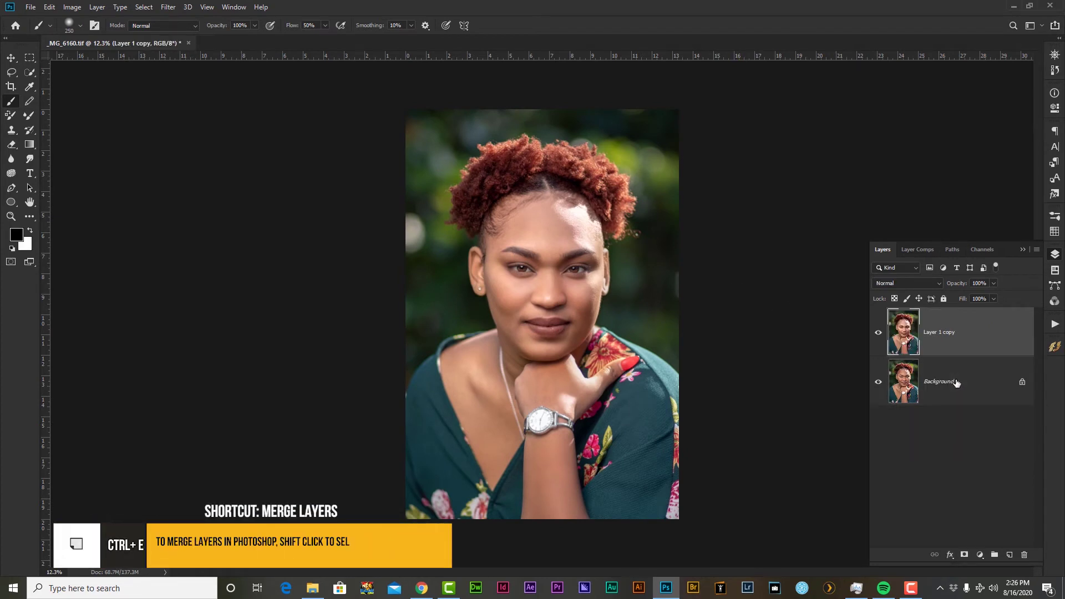
Use the Beautify retouching tools to apply a Surface Blur with radius 75 pixels and threshold 30 levels to the Softness layer
{"action": "left_click", "coordinate": [1055, 346]}
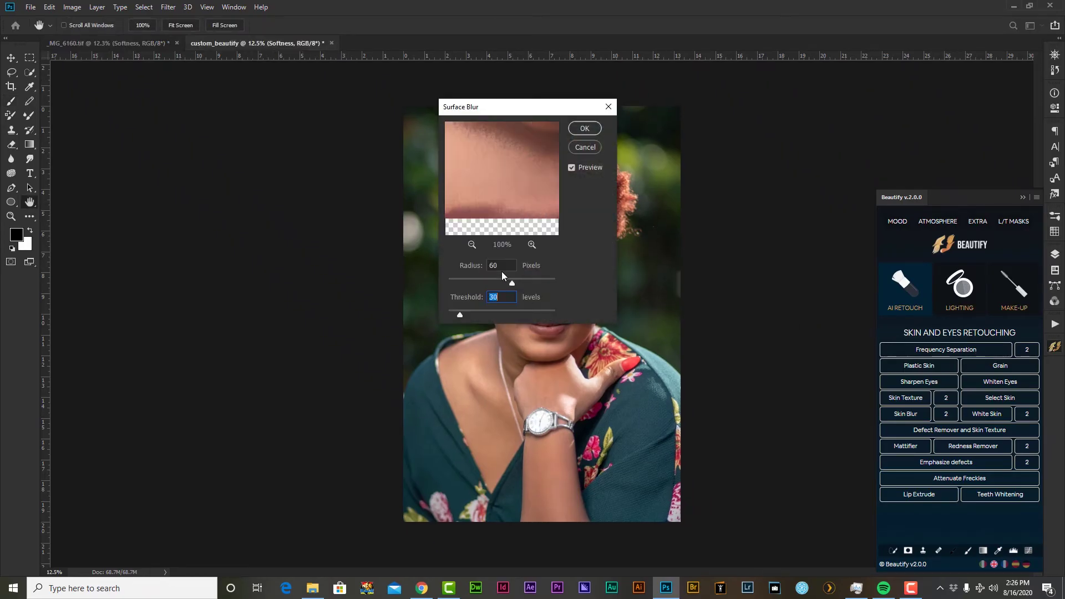
{"action": "double_click", "coordinate": [492, 266]}
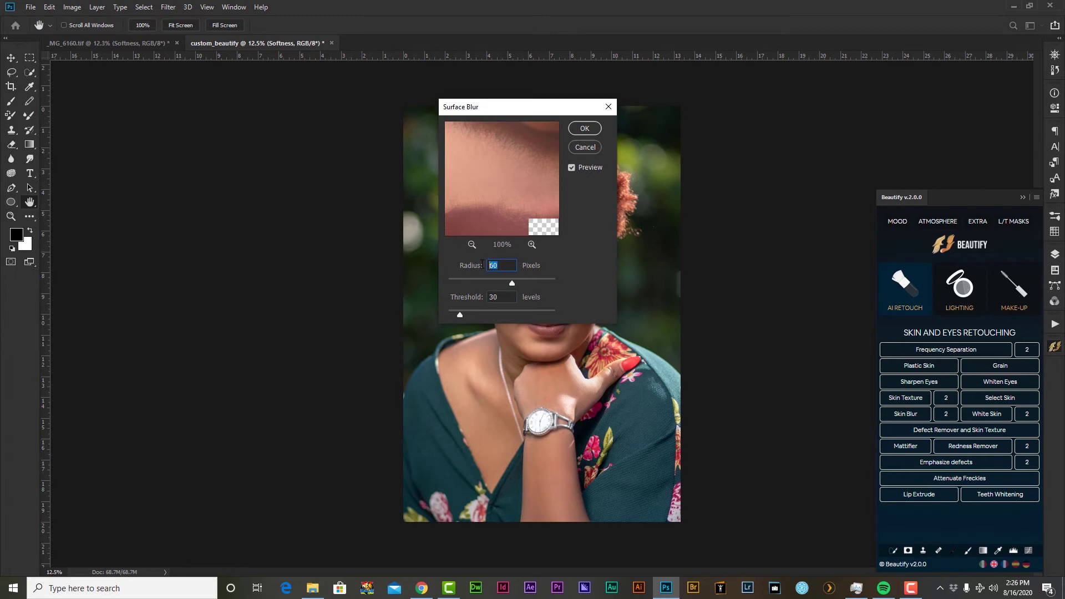
{"action": "type", "text": "75"}
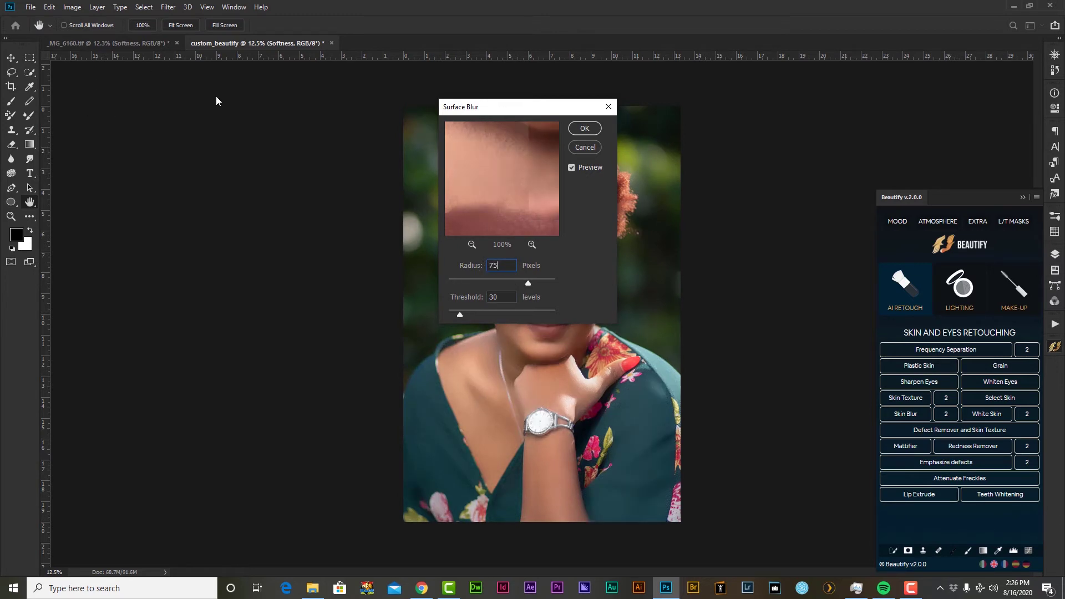
{"action": "left_click", "coordinate": [589, 129]}
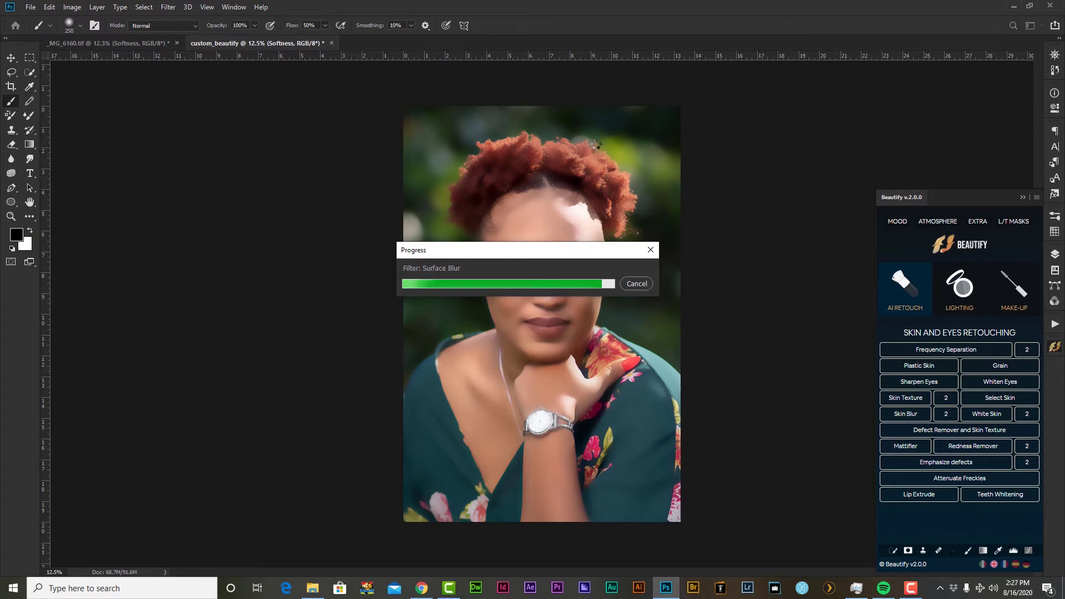
Paint white on the Frequency Separation group's mask over the face, hand, chest and forearm with a 250 px brush at 50% flow
{"action": "left_click", "coordinate": [497, 216]}
{"action": "left_click", "coordinate": [1054, 253]}
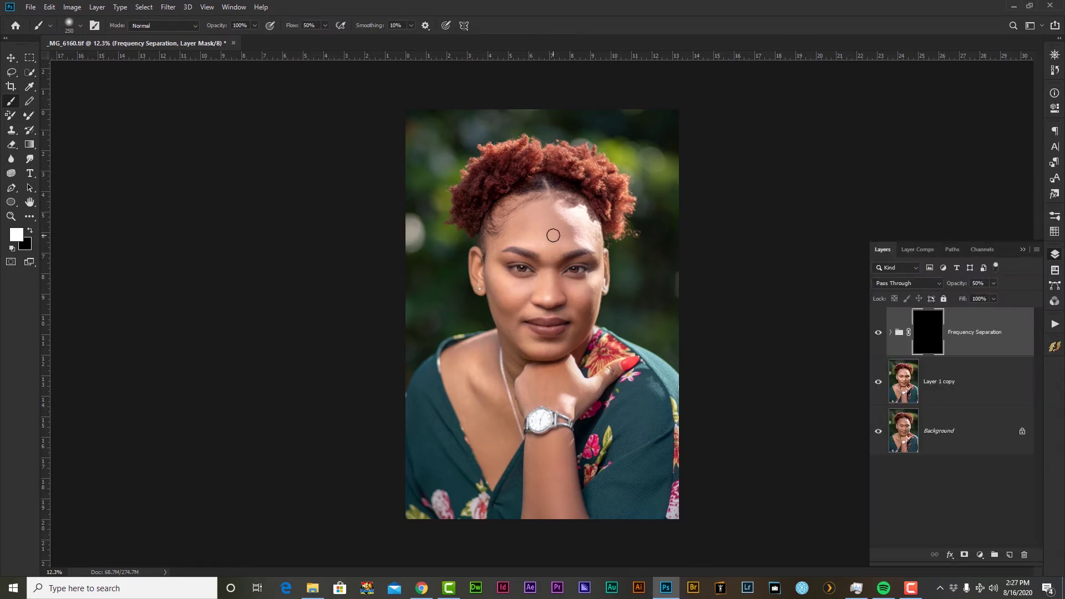
{"action": "scroll", "coordinate": [555, 249], "scroll_direction": "up", "scroll_amount": 1}
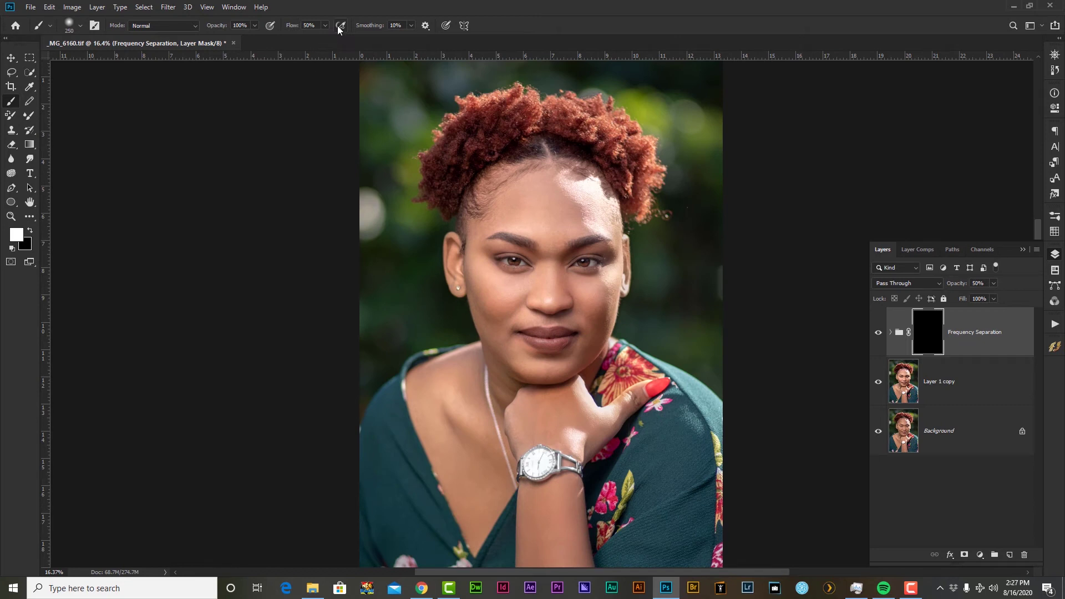
{"action": "scroll", "coordinate": [541, 202], "scroll_direction": "up", "scroll_amount": 1}
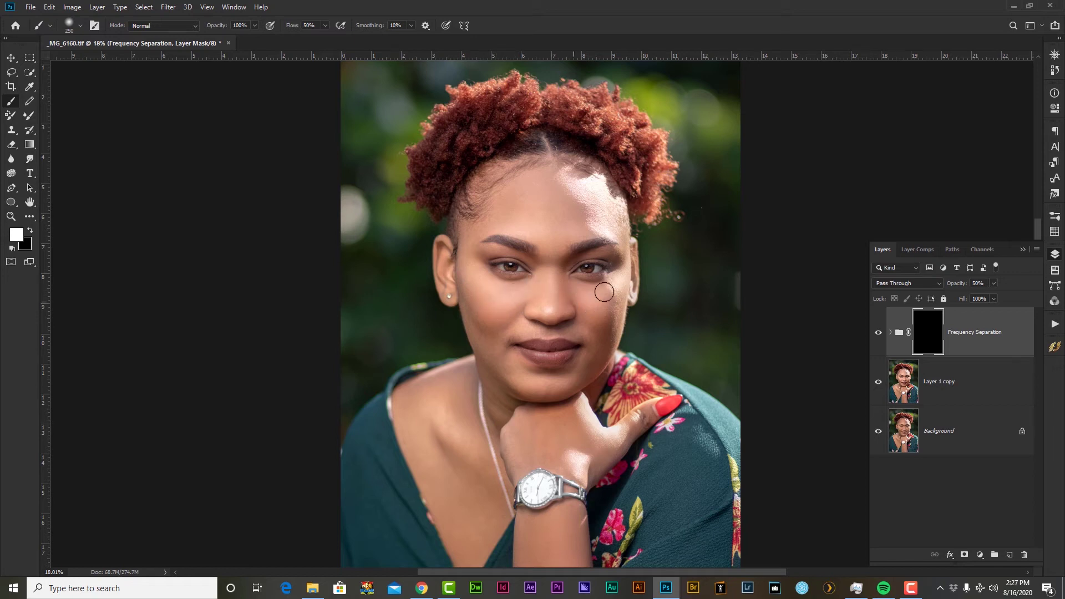
{"action": "left_click_drag", "start_coordinate": [601, 315], "coordinate": [602, 331]}
{"action": "mouse_move", "coordinate": [513, 377]}
{"action": "left_mouse_down"}
{"action": "mouse_move", "coordinate": [547, 392]}
{"action": "mouse_move", "coordinate": [604, 347]}
{"action": "left_mouse_up"}
{"action": "mouse_move", "coordinate": [479, 513]}
{"action": "left_mouse_down"}
{"action": "mouse_move", "coordinate": [475, 440]}
{"action": "mouse_move", "coordinate": [489, 506]}
{"action": "mouse_move", "coordinate": [457, 460]}
{"action": "mouse_move", "coordinate": [530, 475]}
{"action": "mouse_move", "coordinate": [510, 433]}
{"action": "mouse_move", "coordinate": [517, 462]}
{"action": "mouse_move", "coordinate": [557, 417]}
{"action": "mouse_move", "coordinate": [564, 451]}
{"action": "mouse_move", "coordinate": [555, 460]}
{"action": "mouse_move", "coordinate": [617, 439]}
{"action": "mouse_move", "coordinate": [573, 512]}
{"action": "left_mouse_up"}
Merge the Frequency Separation group with Layer 1 copy
{"action": "key", "text": "ctrl+minus"}
{"action": "key", "text": "ctrl+minus"}
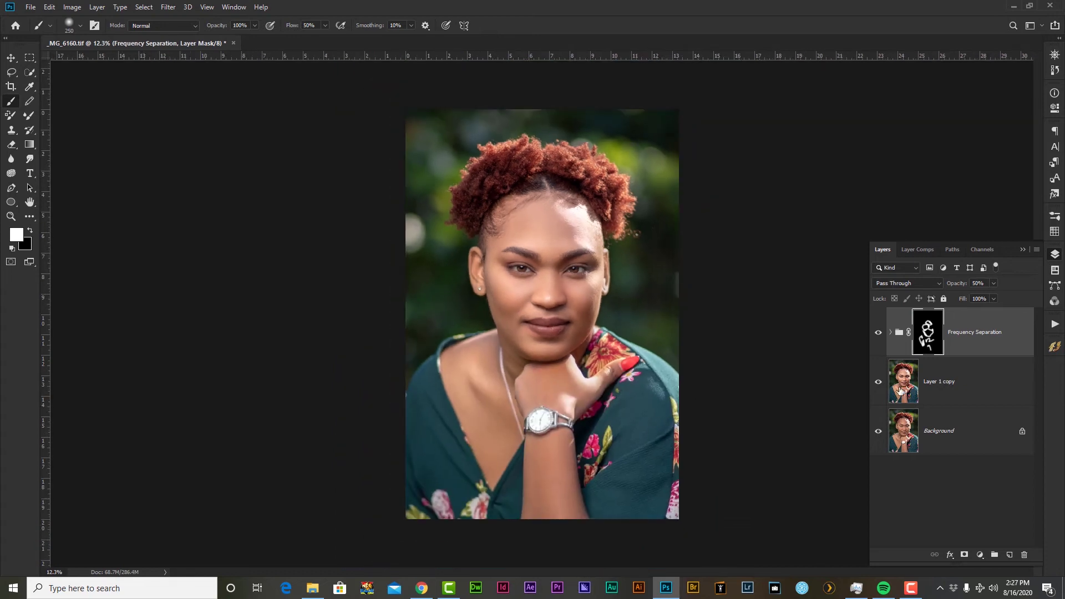
{"action": "left_click", "coordinate": [967, 393]}
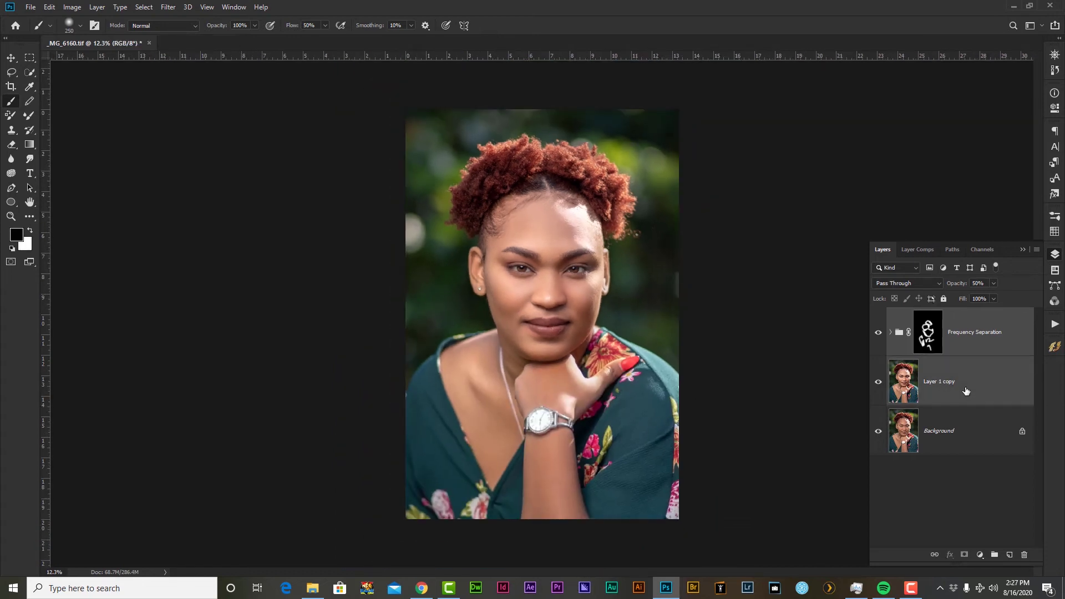
{"action": "key", "text": "ctrl+e"}
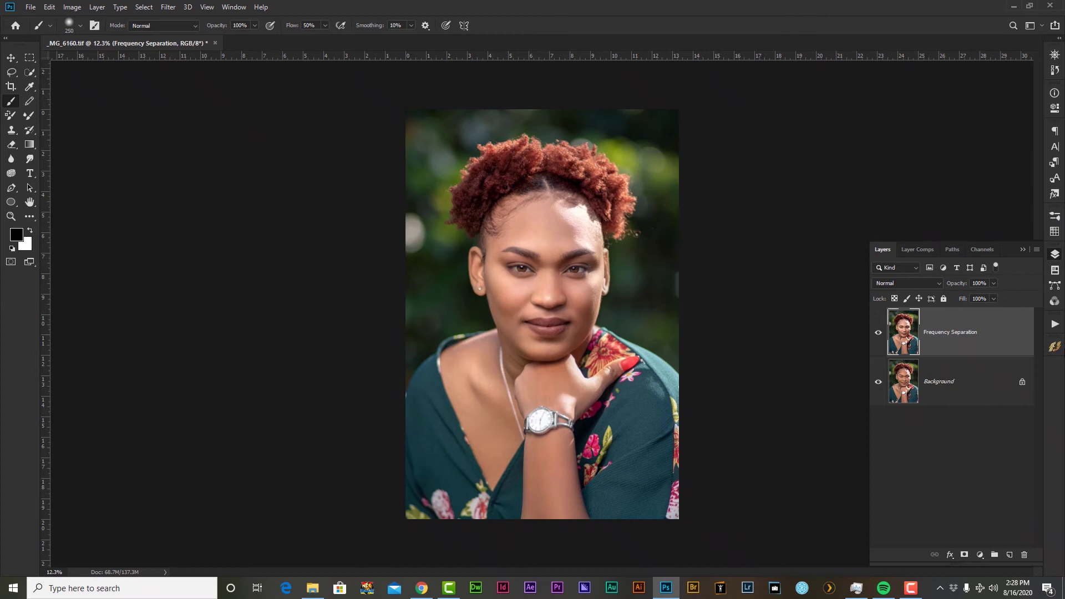
Apply Beautify's stronger Skin Texture effect, option 2, to the merged Frequency Separation layer
{"action": "left_click", "coordinate": [1055, 347]}
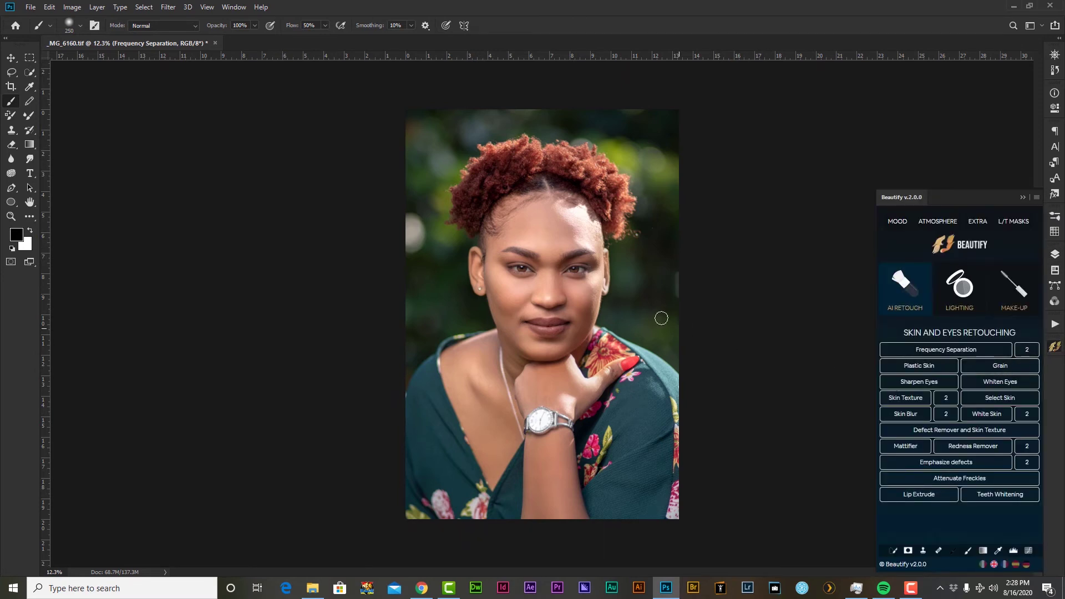
{"action": "scroll", "coordinate": [661, 317], "scroll_direction": "up", "scroll_amount": 3}
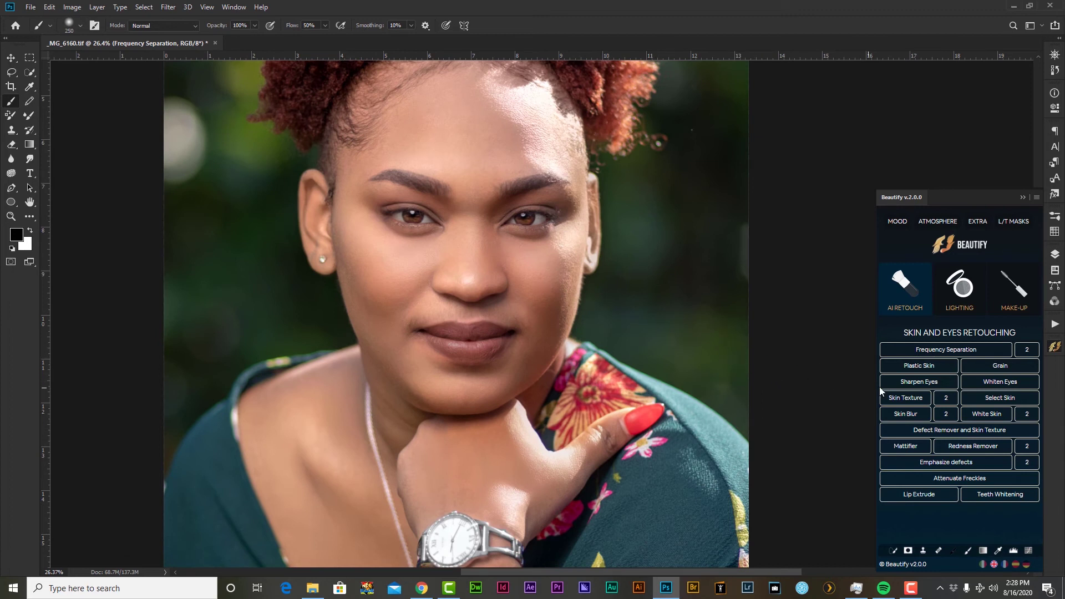
{"action": "left_click", "coordinate": [947, 399]}
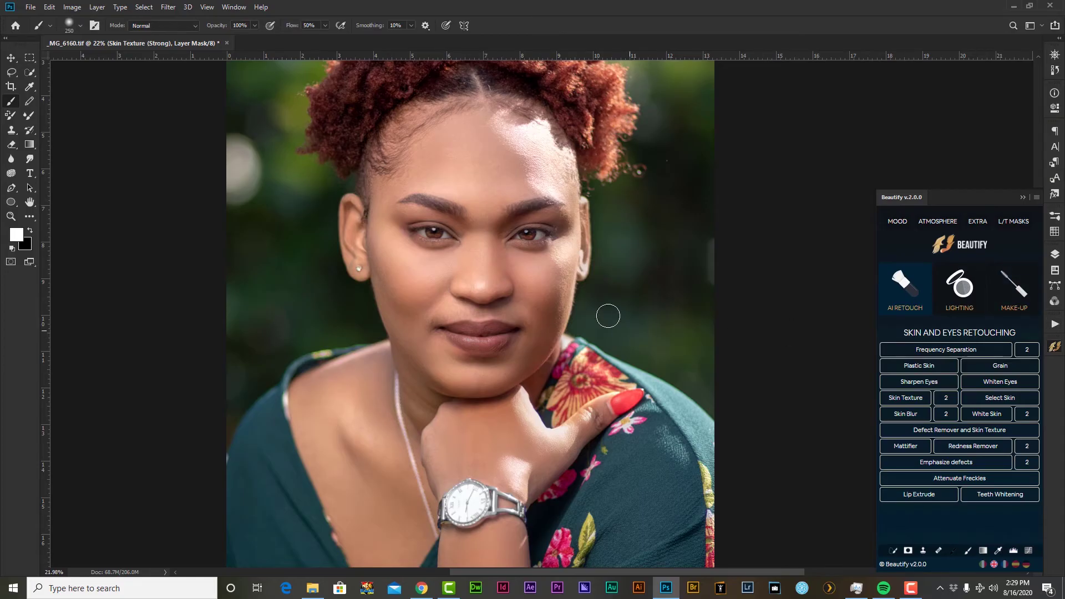
Paint white on the Skin Texture (Strong) mask over the cheeks, forehead, nose and chin with a 125 px brush at 50% flow
{"action": "scroll", "coordinate": [502, 296], "scroll_direction": "up", "scroll_amount": 3}
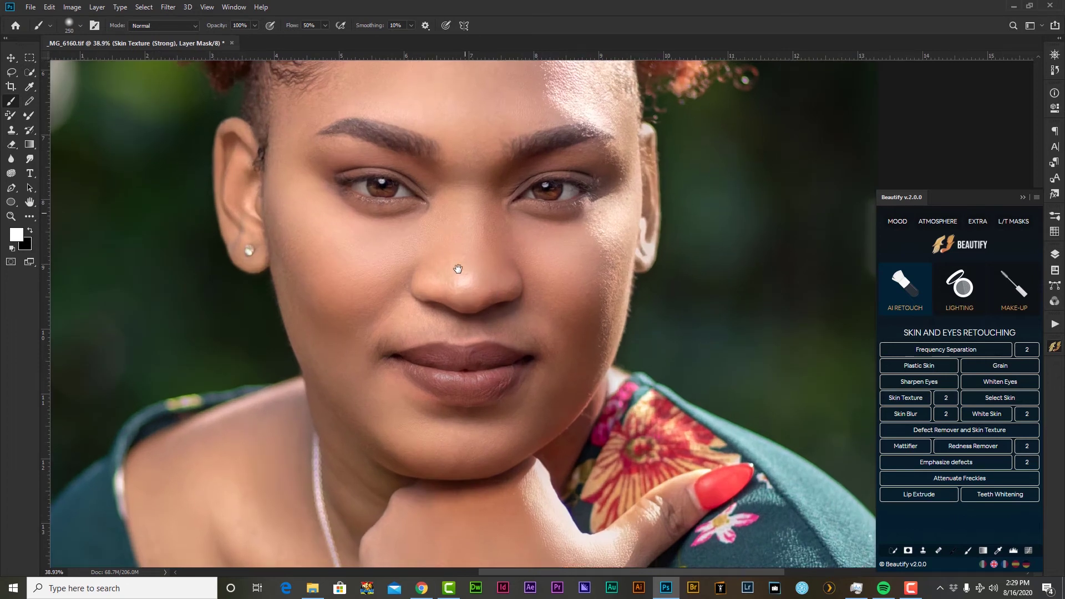
{"action": "left_click_drag", "start_coordinate": [461, 238], "coordinate": [466, 341]}
{"action": "key", "text": "bracketleft"}
{"action": "key", "text": "bracketleft"}
{"action": "key", "text": "bracketleft"}
{"action": "key", "text": "bracketleft"}
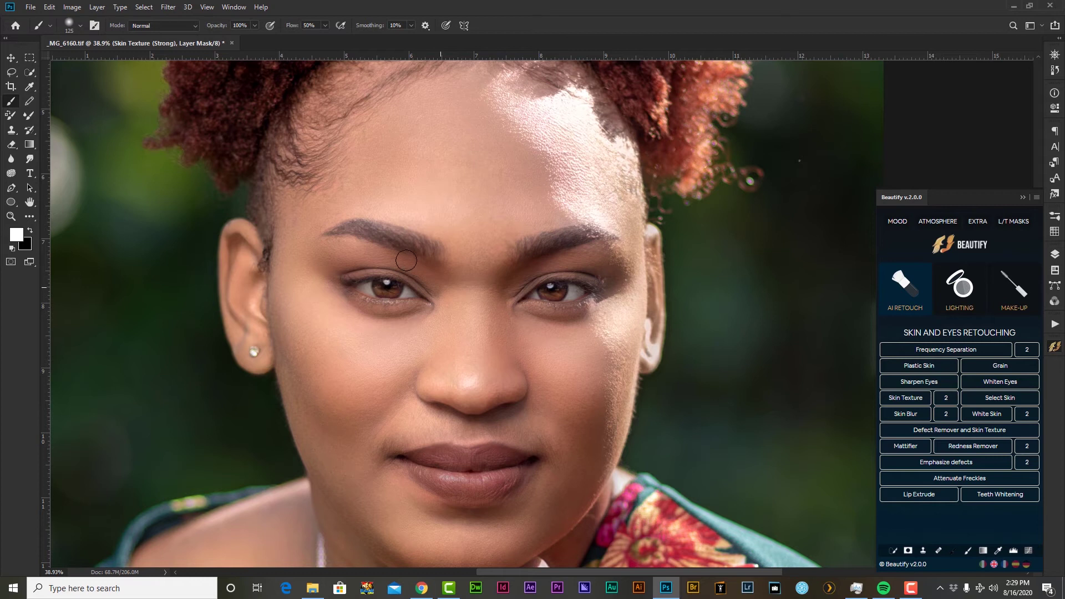
{"action": "scroll", "coordinate": [322, 280], "scroll_direction": "up", "scroll_amount": 3}
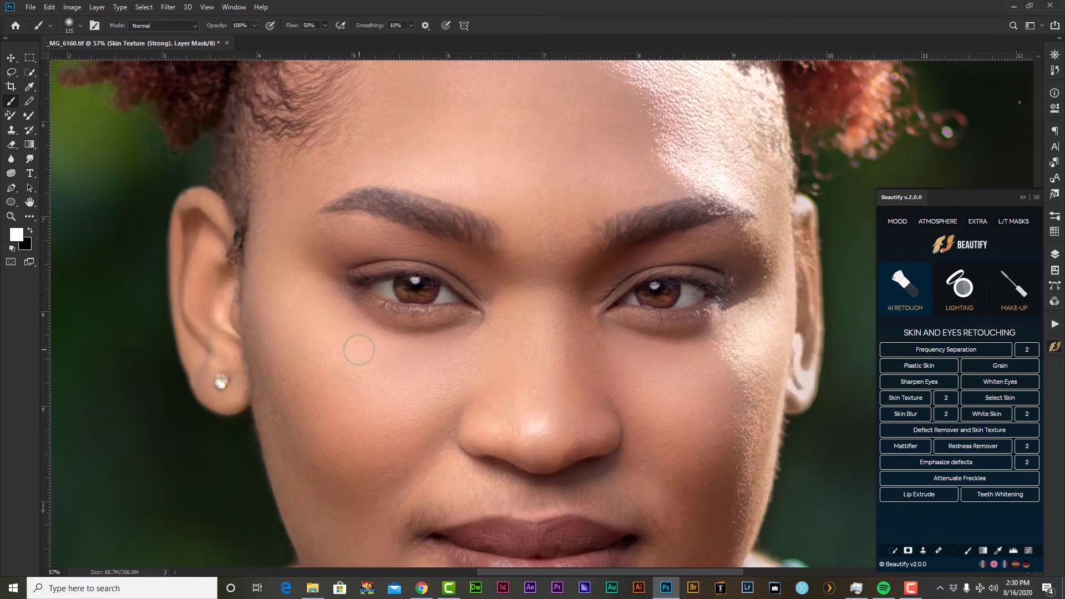
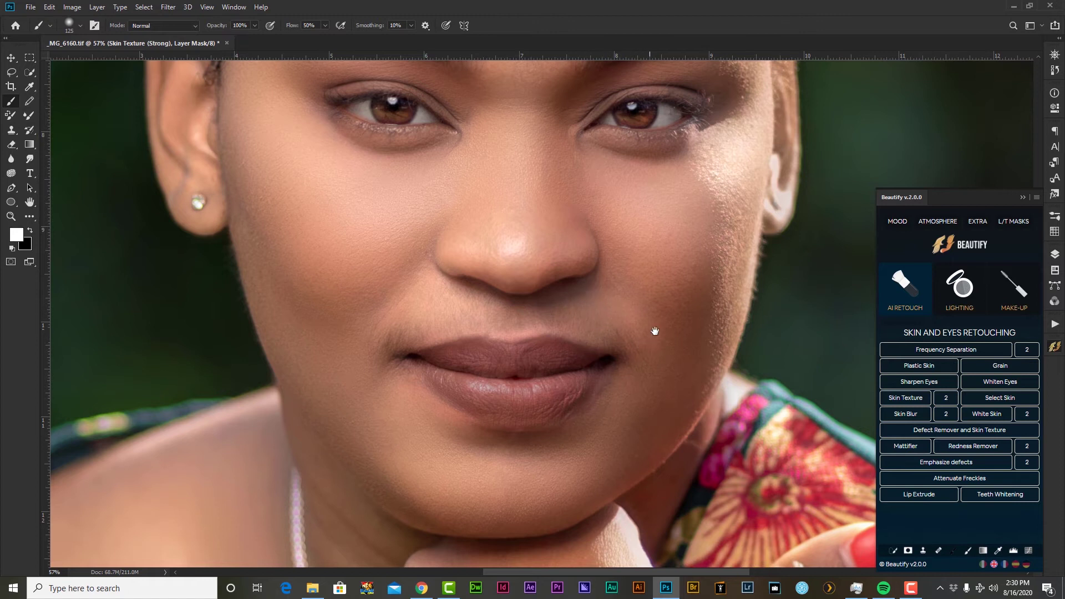
{"action": "left_click_drag", "start_coordinate": [654, 333], "coordinate": [601, 427]}
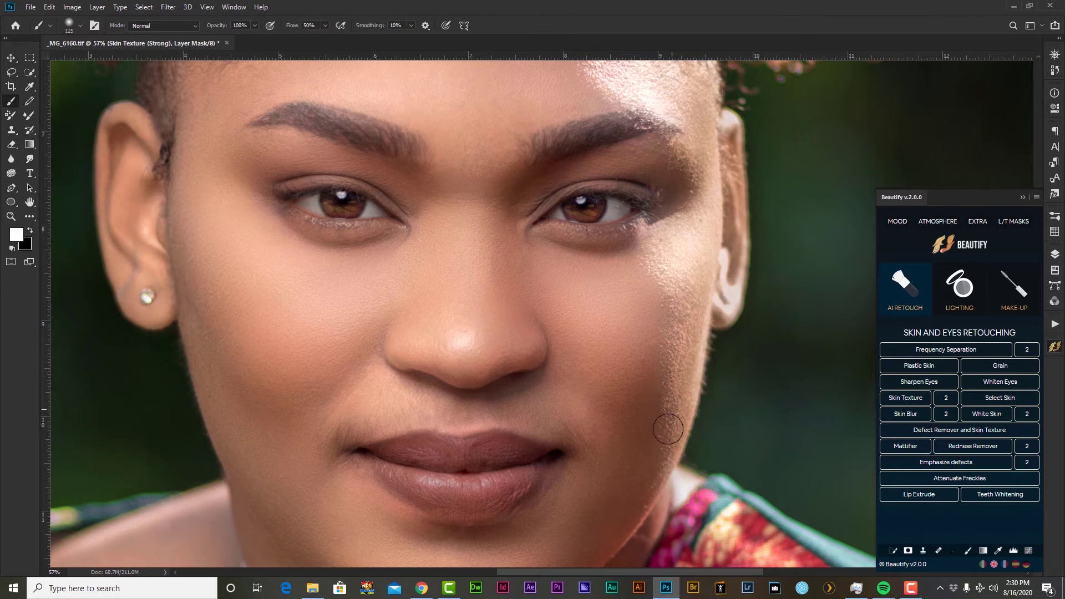
{"action": "left_click_drag", "start_coordinate": [688, 286], "coordinate": [643, 476]}
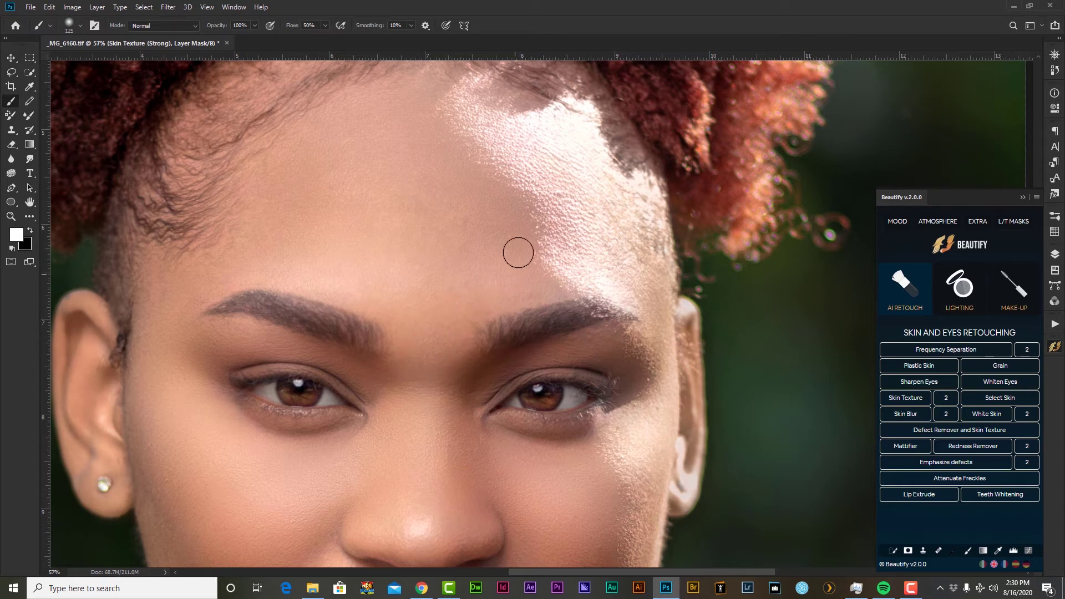
{"action": "left_click_drag", "start_coordinate": [463, 276], "coordinate": [511, 387]}
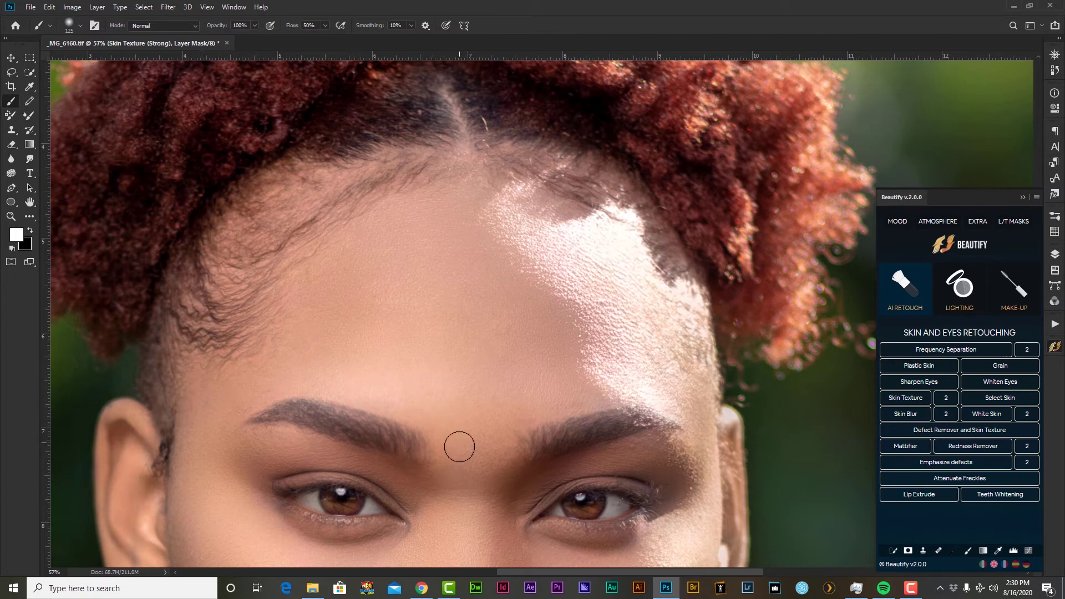
{"action": "left_click_drag", "start_coordinate": [466, 509], "coordinate": [487, 276]}
{"action": "left_click_drag", "start_coordinate": [492, 407], "coordinate": [443, 235]}
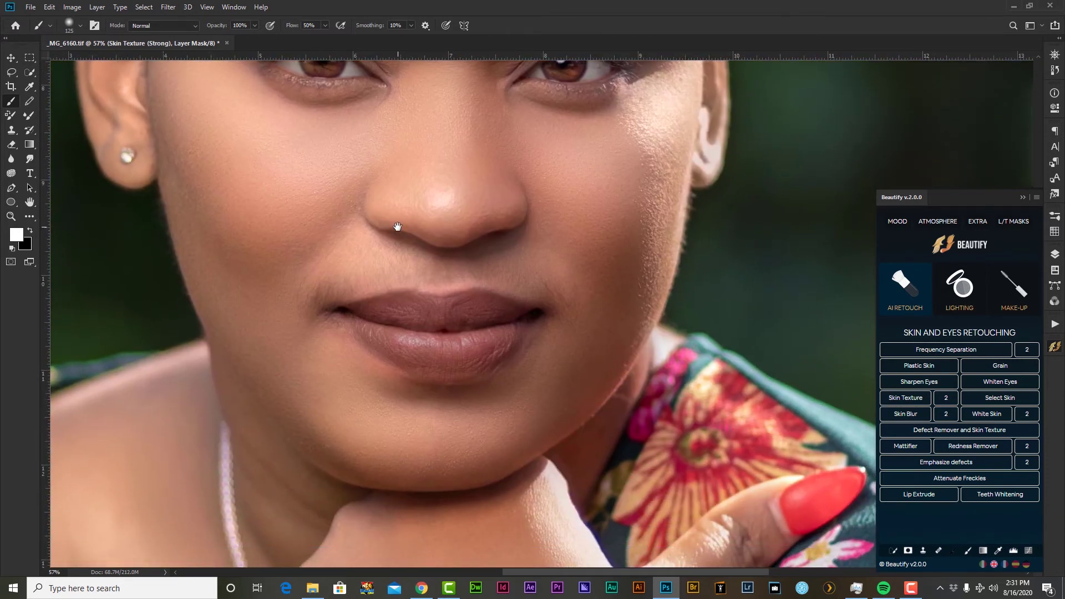
Merge the Skin Texture (Strong) group with the Frequency Separation layer
{"action": "key", "text": "ctrl+0"}
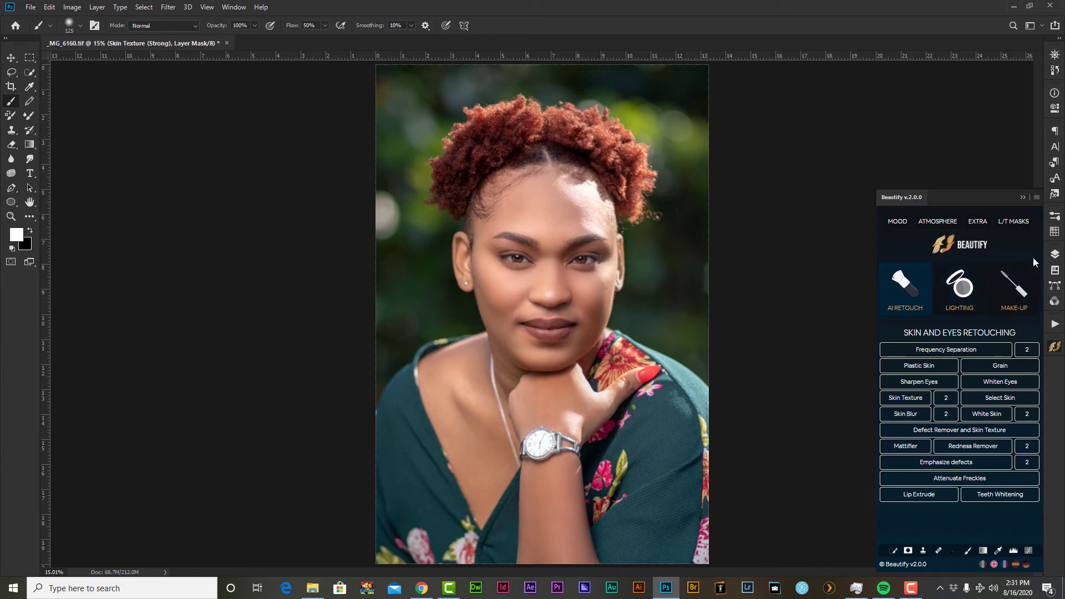
{"action": "left_click", "coordinate": [1054, 255]}
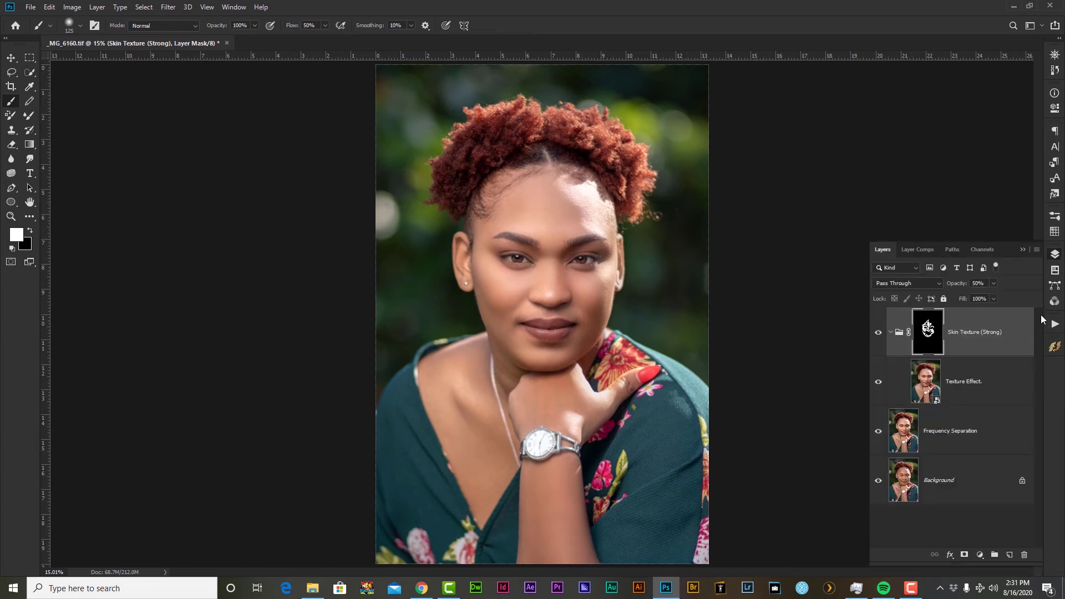
{"action": "left_click", "coordinate": [959, 437], "text": "shift"}
{"action": "key", "text": "ctrl+e"}
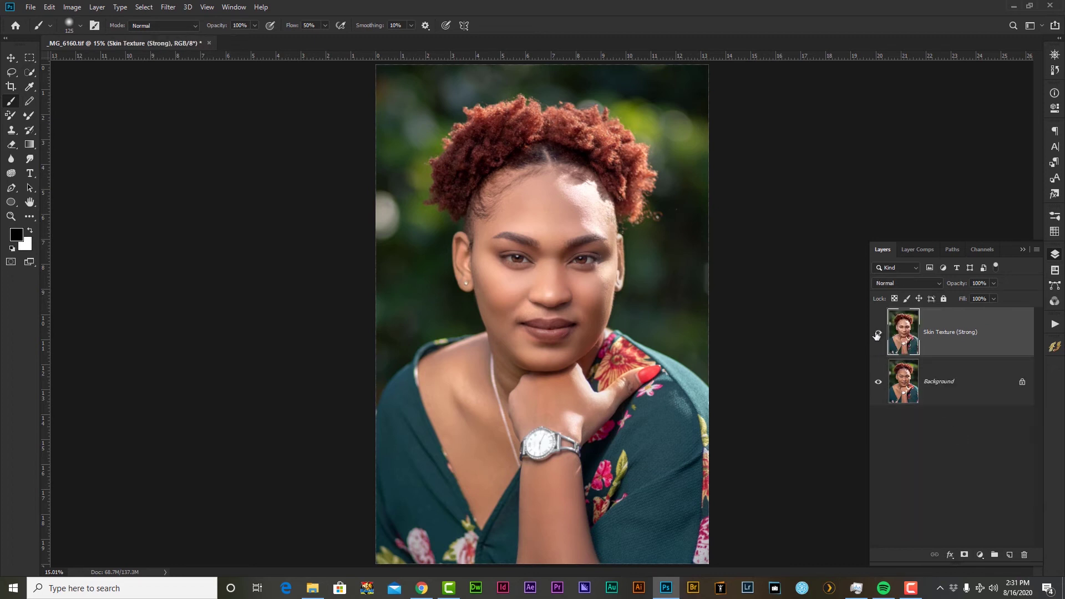
Run the Apply Teal n Orange Polish Moody action from the Edit Like Al :) set above the Skin Texture (Strong) layer
{"action": "scroll", "coordinate": [616, 349], "scroll_direction": "up", "scroll_amount": 2}
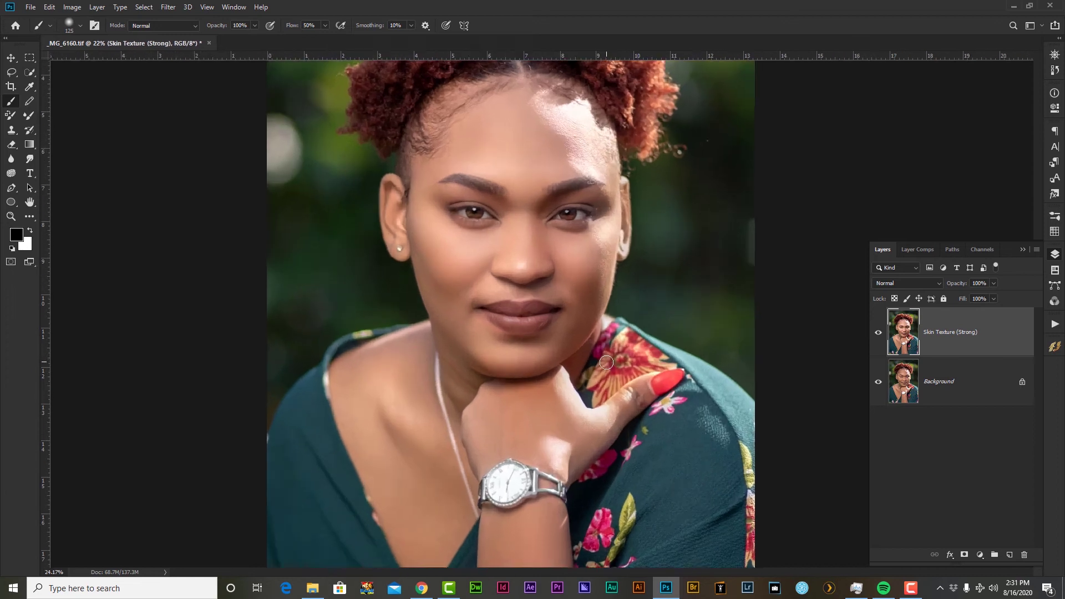
{"action": "scroll", "coordinate": [678, 374], "scroll_direction": "down", "scroll_amount": 5}
{"action": "scroll", "coordinate": [678, 375], "scroll_direction": "up", "scroll_amount": 2}
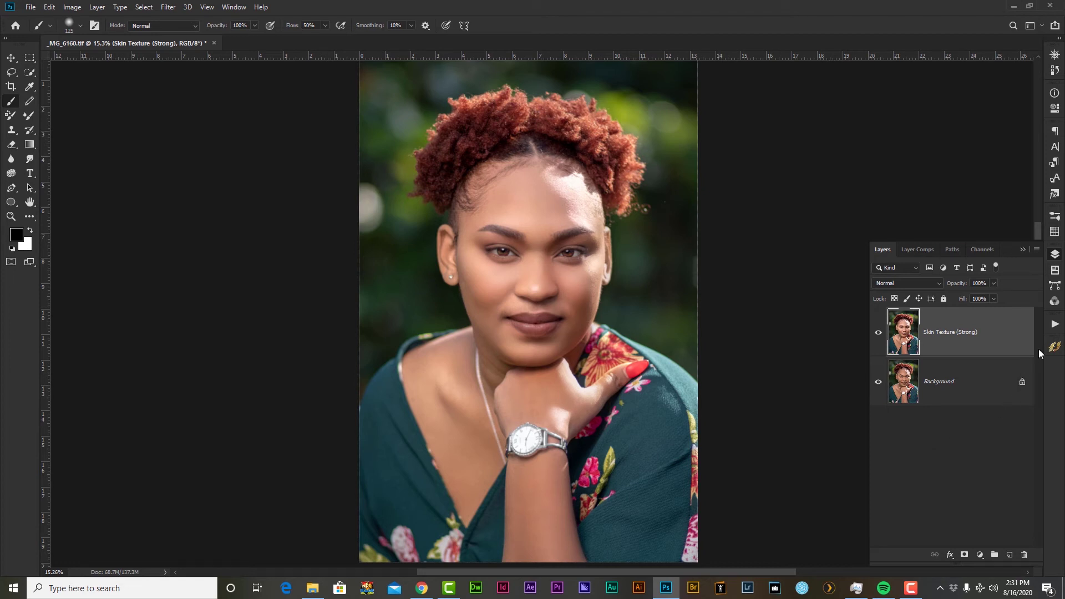
{"action": "left_click", "coordinate": [1055, 326]}
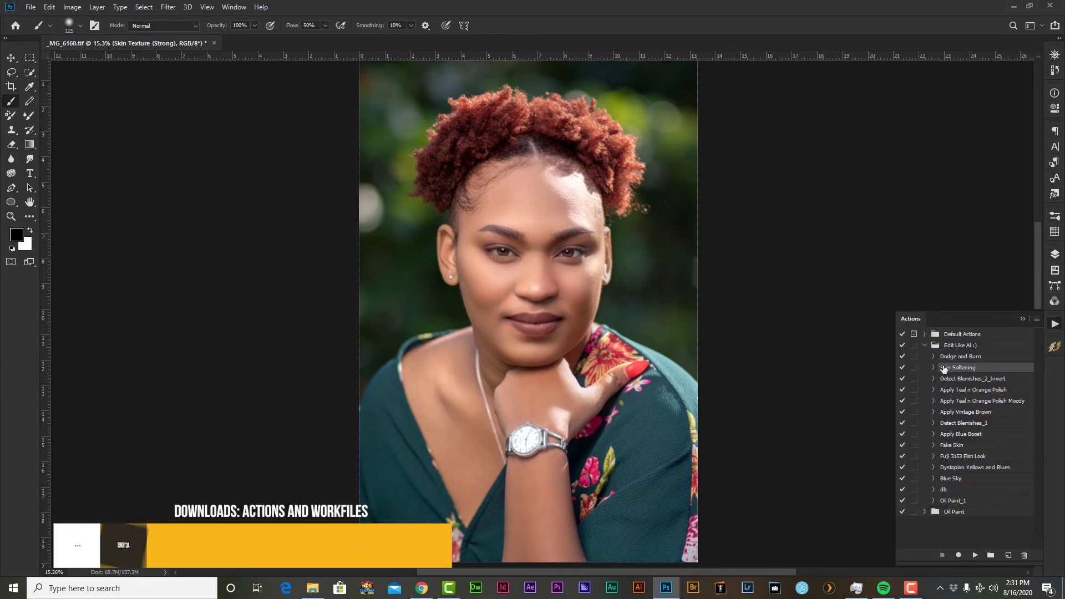
{"action": "left_click", "coordinate": [958, 402]}
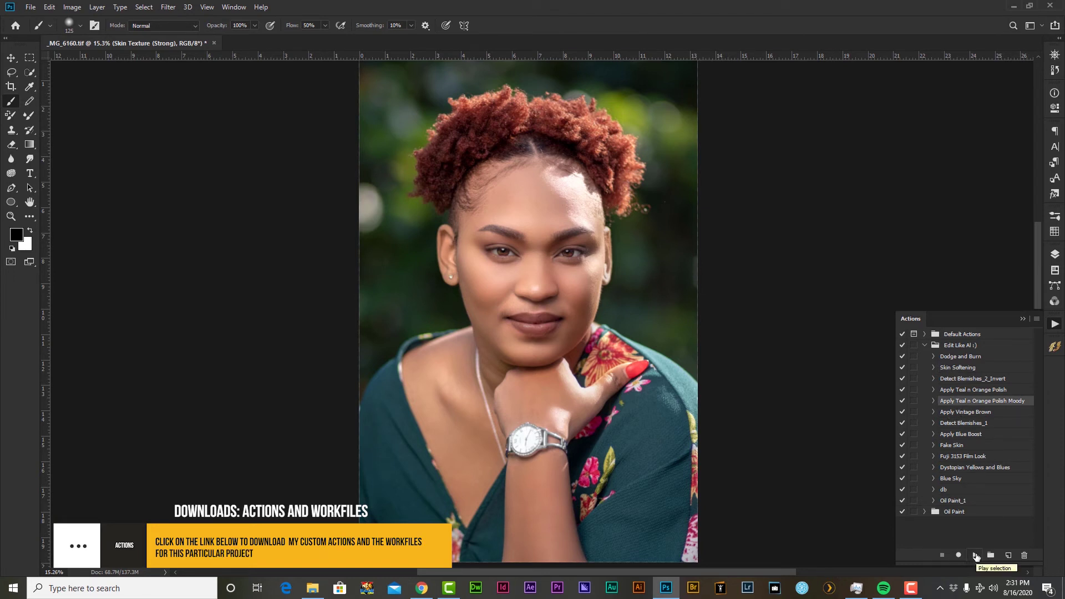
{"action": "left_click", "coordinate": [1055, 255]}
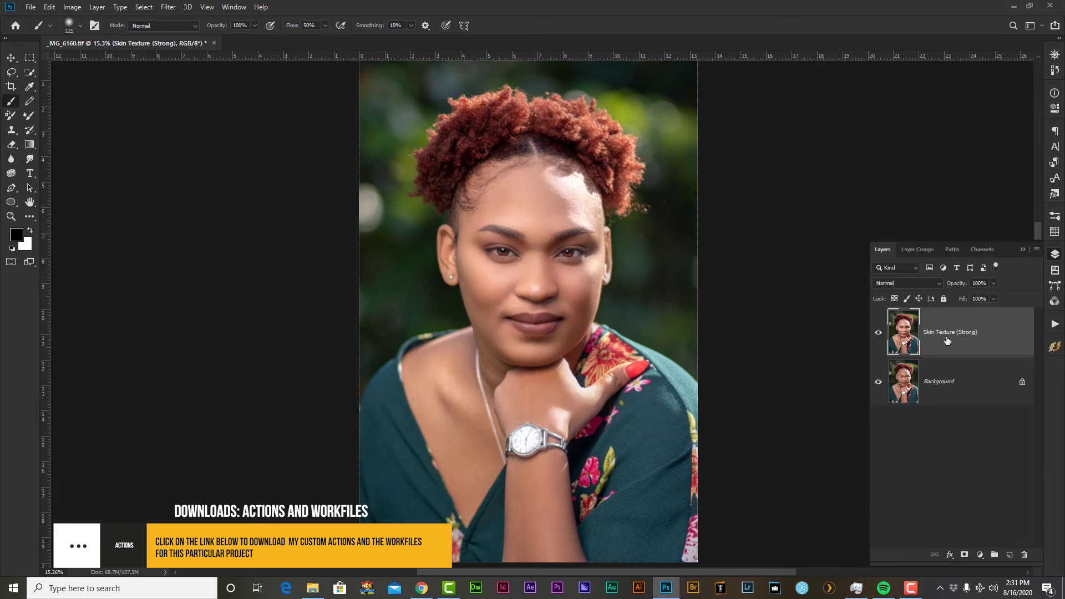
{"action": "left_click", "coordinate": [1054, 326]}
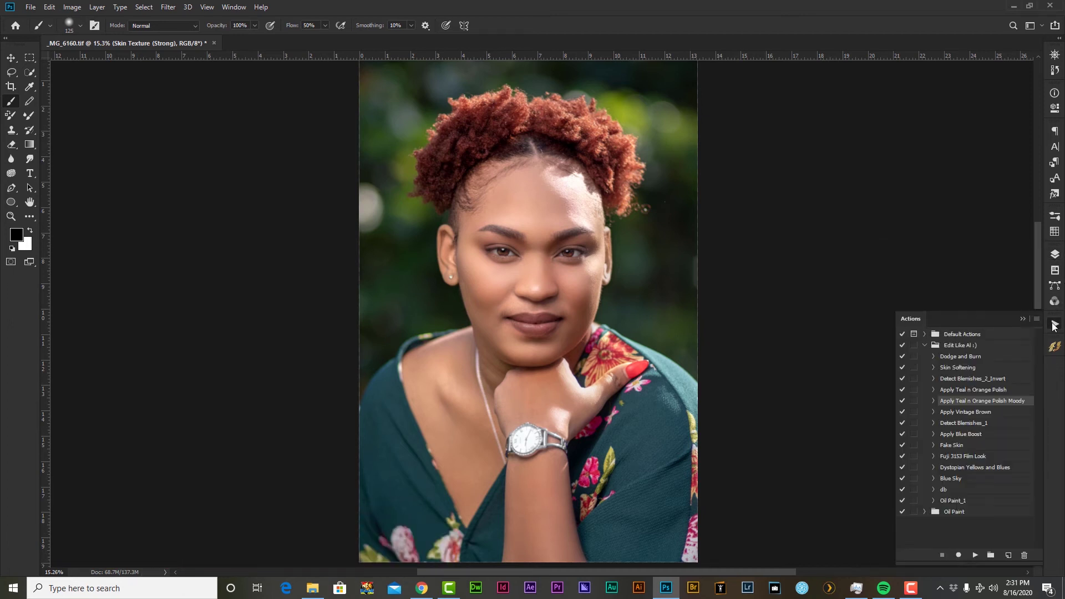
{"action": "left_click", "coordinate": [975, 555]}
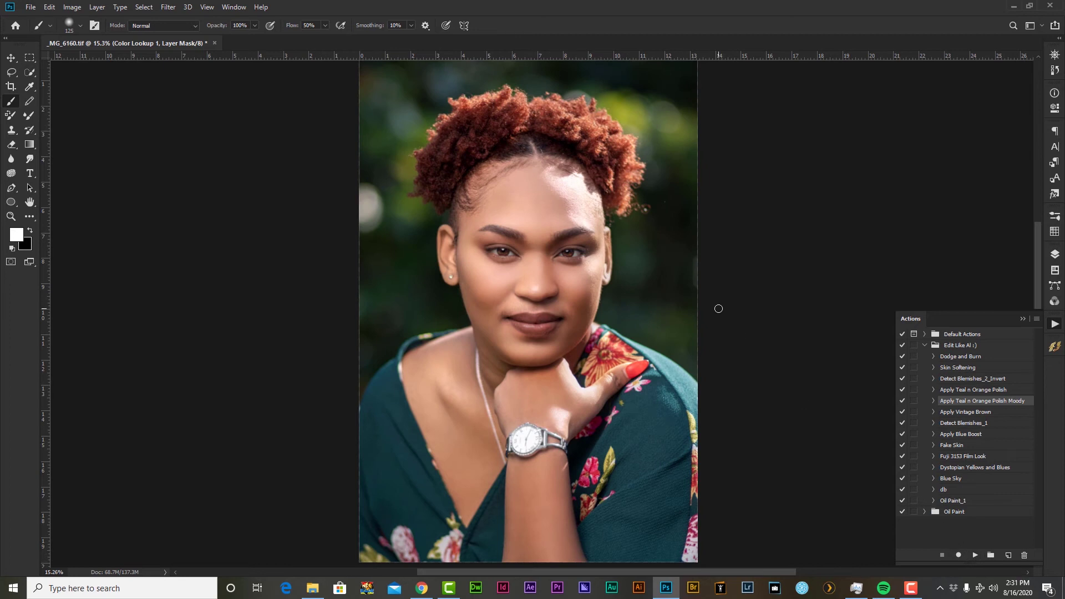
Lower the Color Lookup 1 layer's opacity to 15% and compare the graded portrait with the original Background
{"action": "left_click", "coordinate": [1055, 255]}
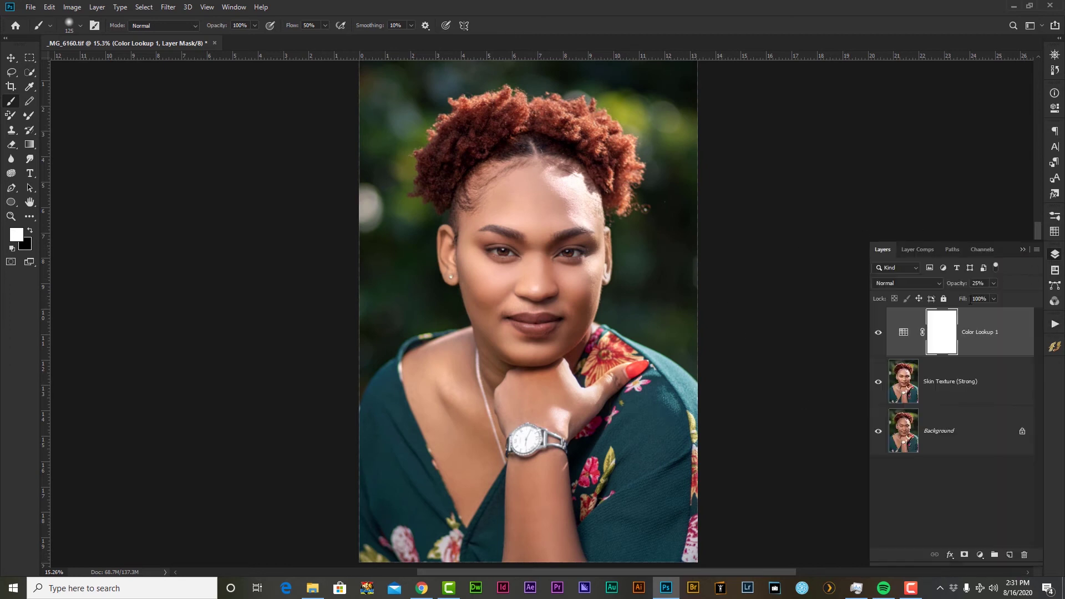
{"action": "scroll", "coordinate": [508, 228], "scroll_direction": "up", "scroll_amount": 2}
{"action": "scroll", "coordinate": [513, 228], "scroll_direction": "down", "scroll_amount": 4}
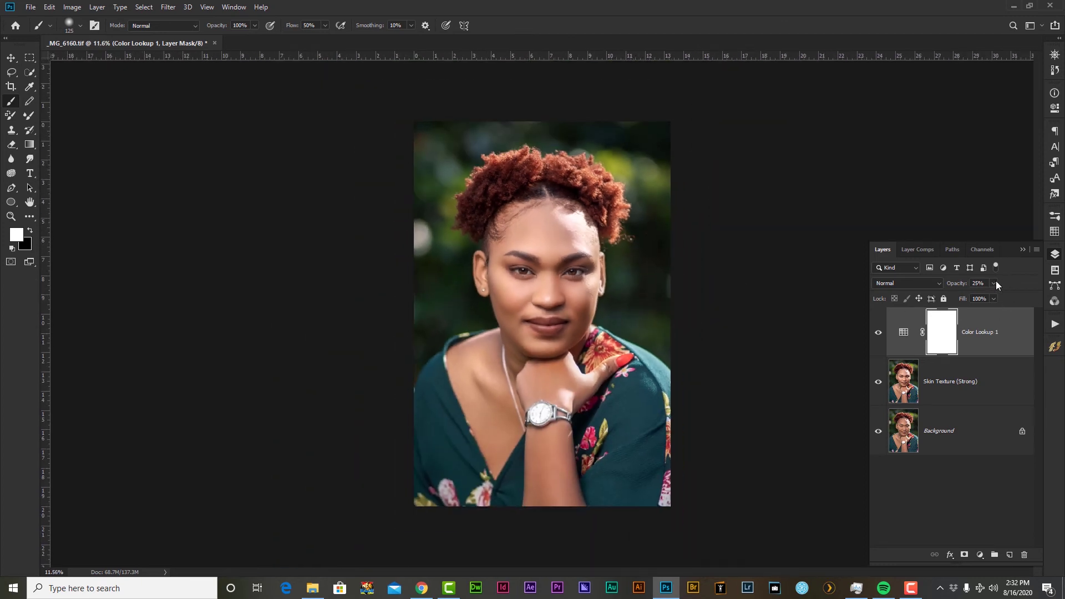
{"action": "left_click_drag", "start_coordinate": [992, 296], "coordinate": [989, 297]}
{"action": "left_click", "coordinate": [881, 332]}
{"action": "left_click", "coordinate": [879, 333]}
{"action": "left_click", "coordinate": [878, 431], "text": "alt"}
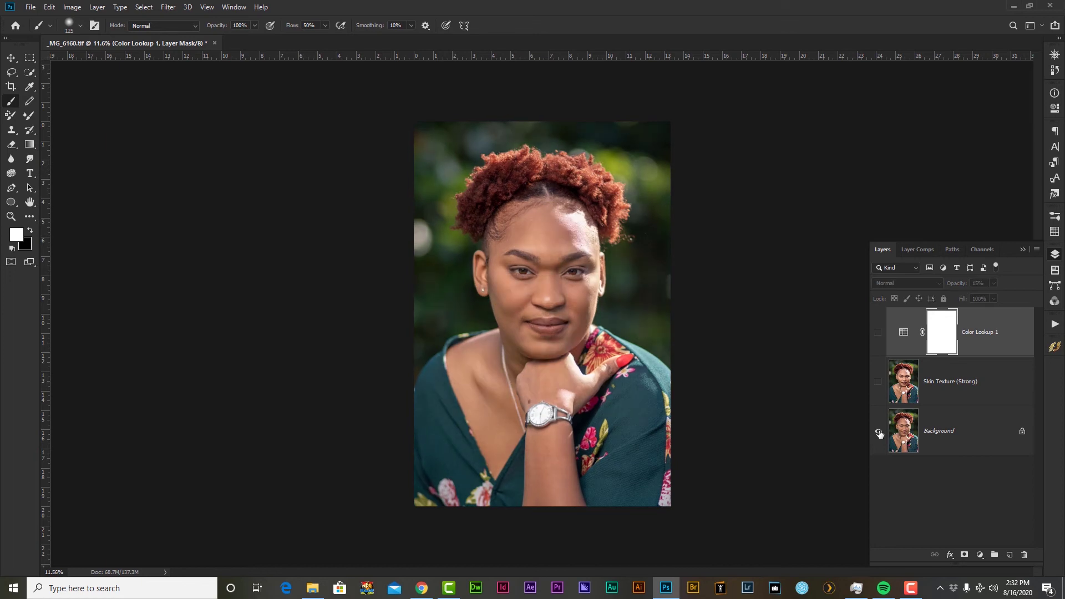
{"action": "left_click", "coordinate": [878, 433], "text": "alt"}
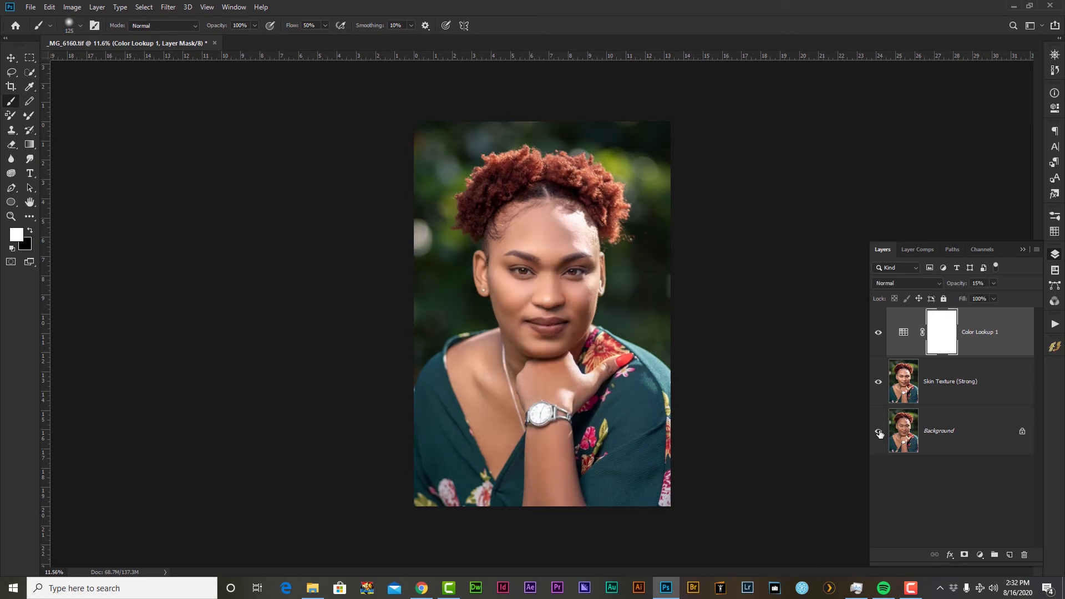
{"action": "scroll", "coordinate": [715, 358], "scroll_direction": "up", "scroll_amount": 2}
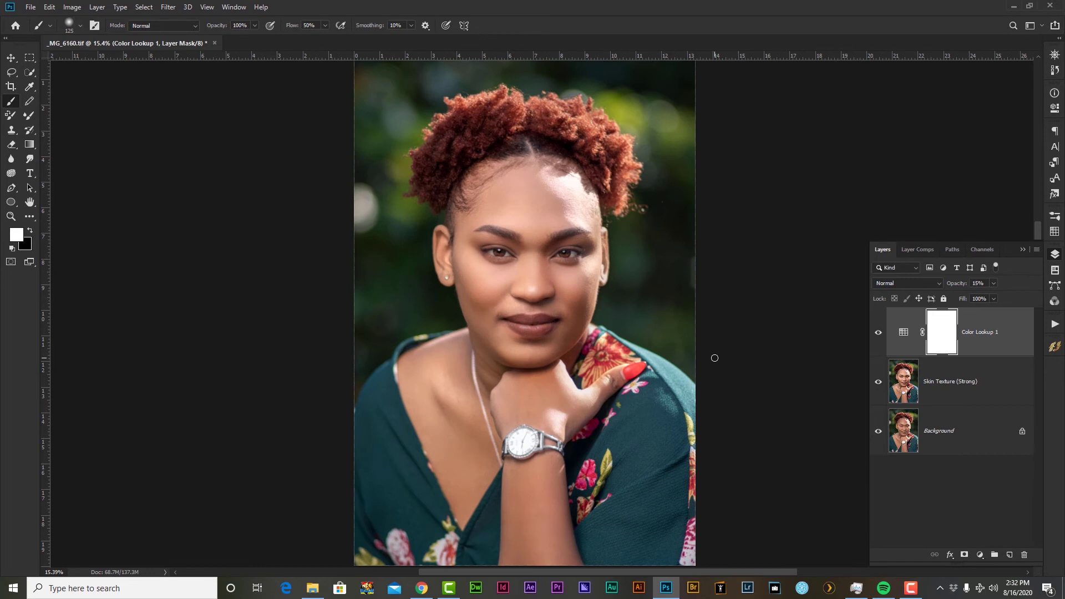
Hide the Color Lookup 1 layer and run the Dodge and Burn action from Edit Like Al :) above the Skin Texture (Strong) layer
{"action": "key", "text": "v"}
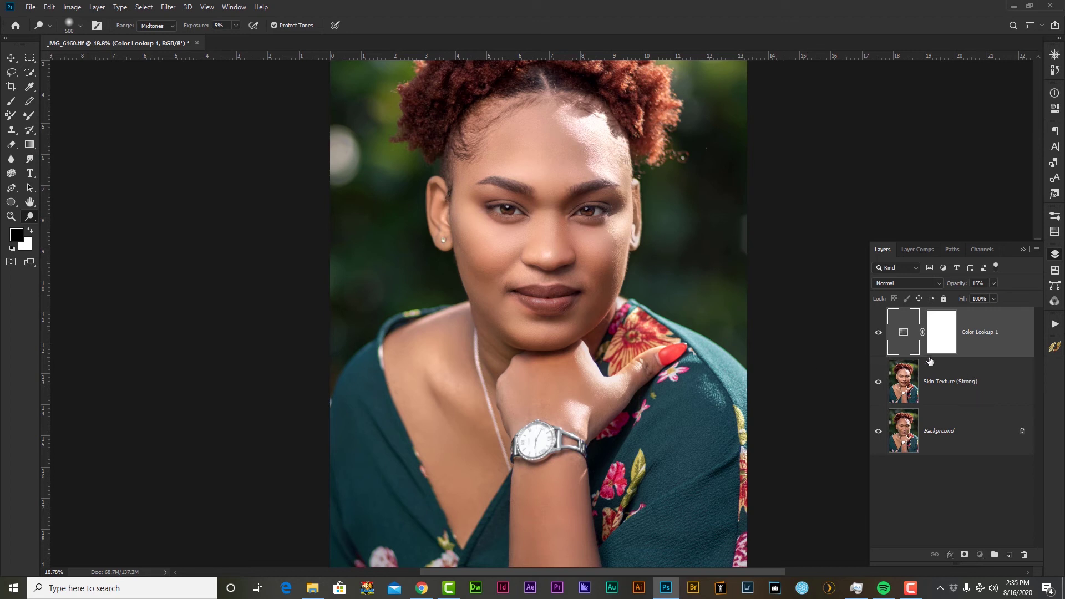
{"action": "left_click", "coordinate": [964, 381]}
{"action": "left_click", "coordinate": [878, 332]}
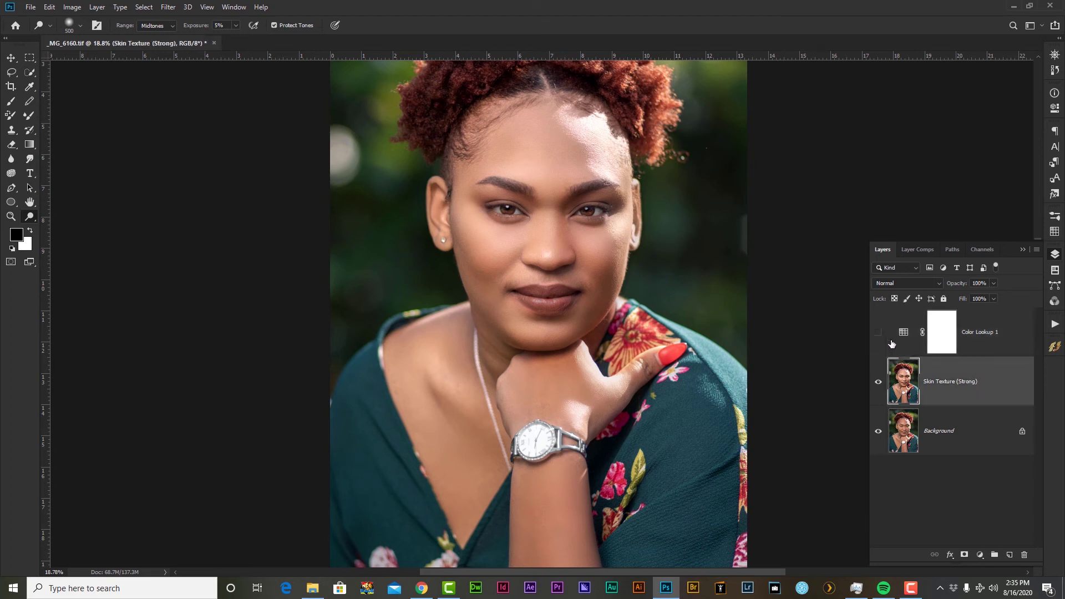
{"action": "left_click", "coordinate": [1054, 327]}
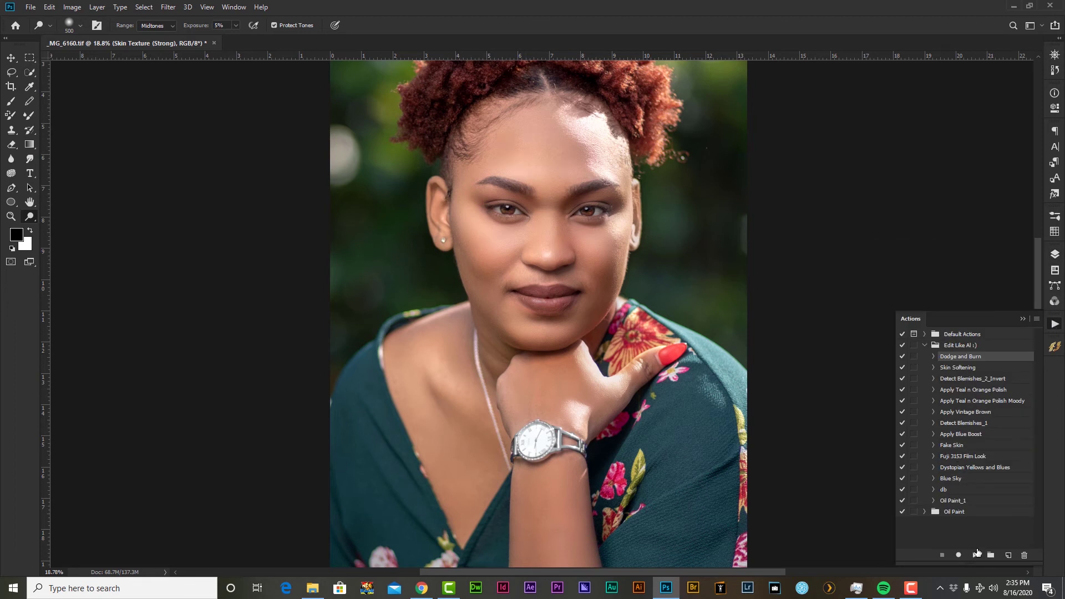
{"action": "left_click", "coordinate": [975, 554]}
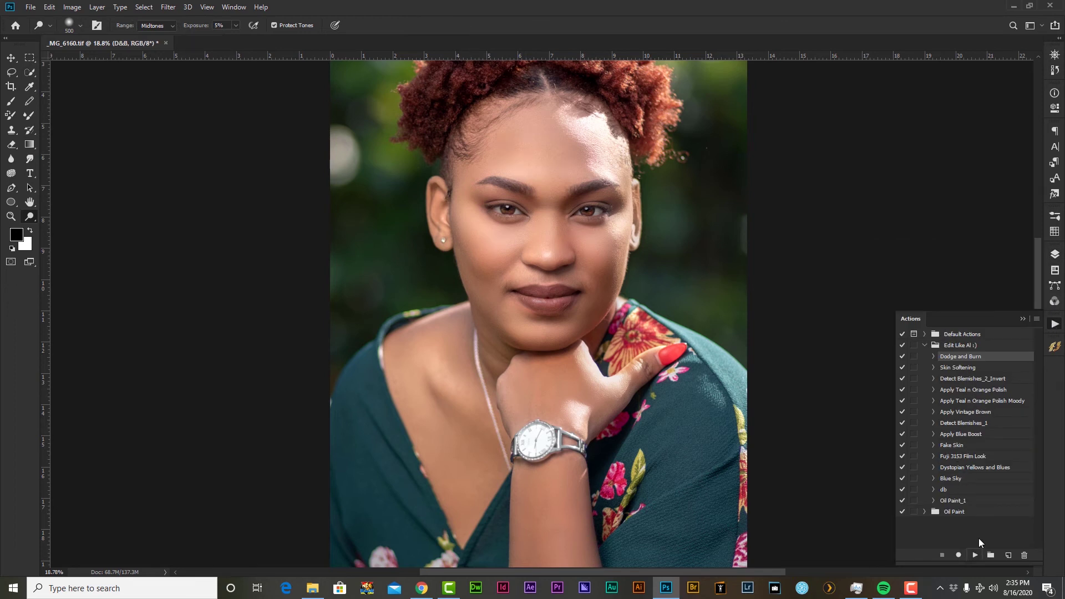
{"action": "left_click", "coordinate": [1056, 255]}
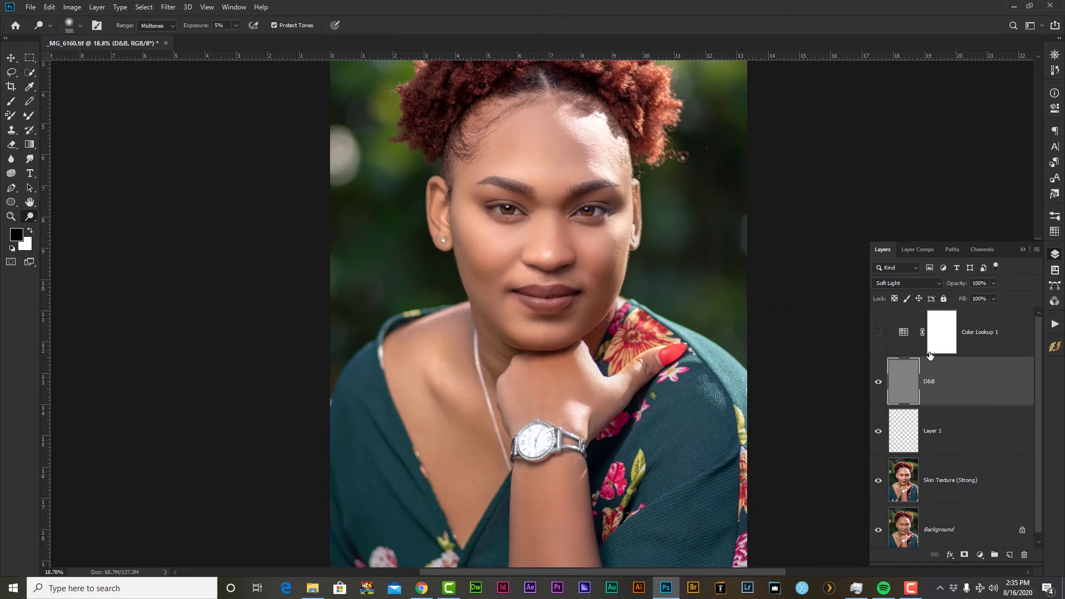
Delete the empty Layer 1 and make the D&B layer active
{"action": "left_click", "coordinate": [959, 434]}
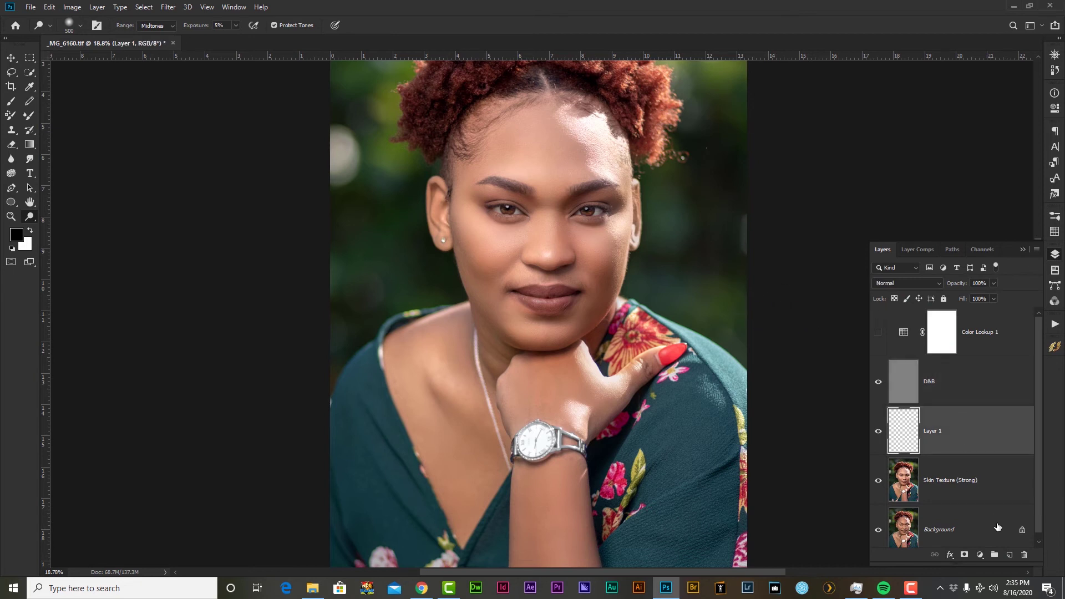
{"action": "left_click", "coordinate": [1024, 555]}
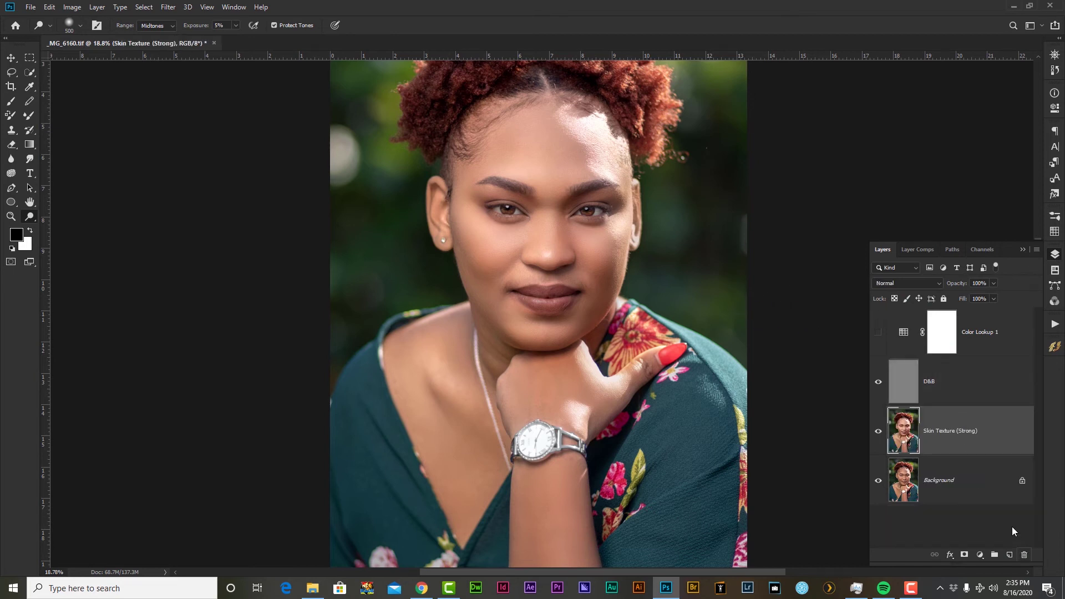
{"action": "left_click", "coordinate": [905, 375]}
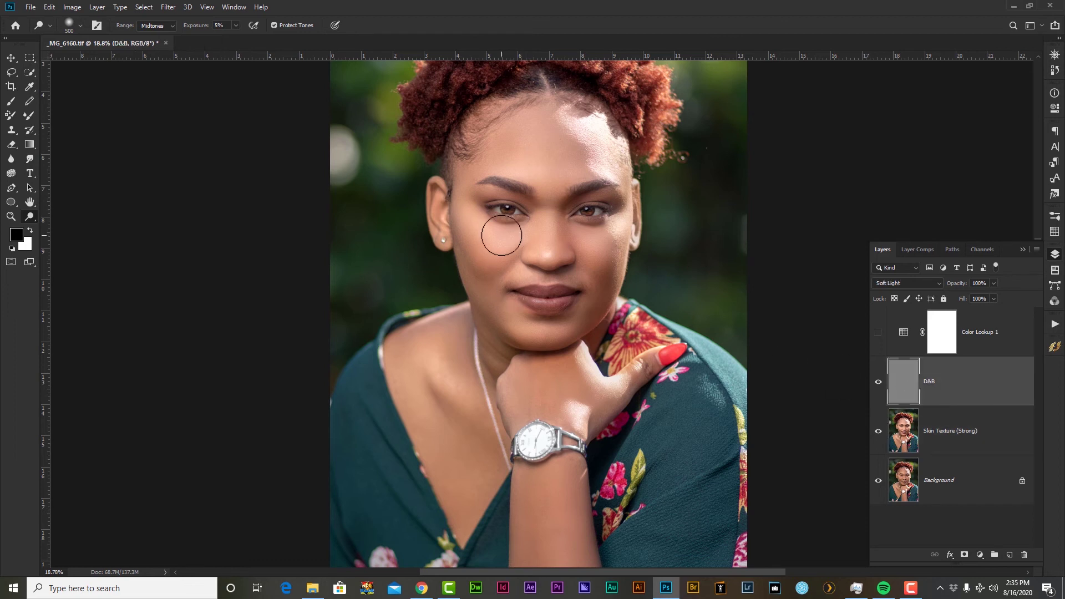
Brighten the irises on the D&B layer using the Dodge tool with a small soft brush, Midtones range and 5% exposure
{"action": "mouse_move", "coordinate": [501, 236]}
{"action": "left_mouse_down"}
{"action": "mouse_move", "coordinate": [476, 266]}
{"action": "mouse_move", "coordinate": [448, 256]}
{"action": "mouse_move", "coordinate": [457, 262]}
{"action": "left_mouse_up"}
{"action": "key", "text": "bracketleft"}
{"action": "key", "text": "bracketleft"}
{"action": "key", "text": "bracketleft"}
{"action": "scroll", "coordinate": [484, 314], "scroll_direction": "up", "scroll_amount": 3}
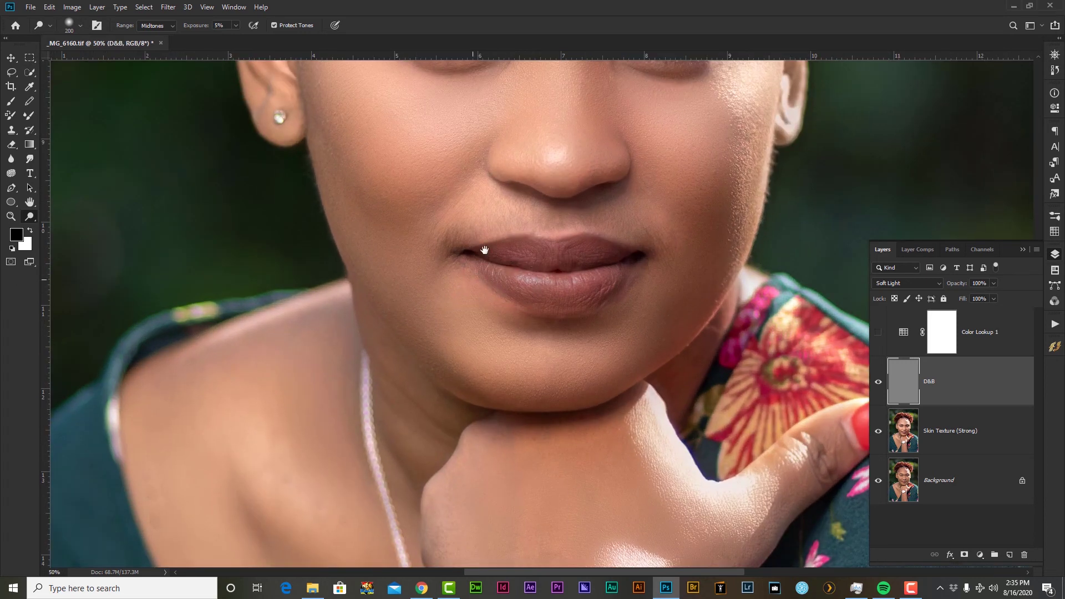
{"action": "left_click_drag", "start_coordinate": [484, 251], "coordinate": [453, 472]}
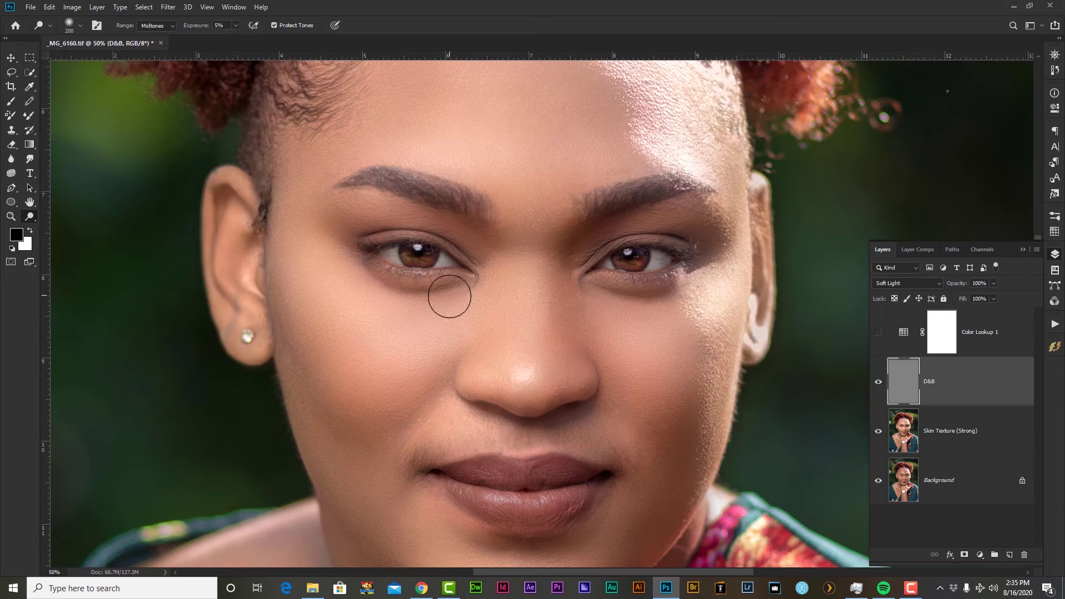
{"action": "key", "text": "bracketleft"}
{"action": "key", "text": "bracketleft"}
{"action": "key", "text": "bracketleft"}
{"action": "key", "text": "bracketleft"}
{"action": "key", "text": "bracketleft"}
{"action": "key", "text": "bracketleft"}
{"action": "key", "text": "bracketleft"}
{"action": "mouse_move", "coordinate": [618, 251]}
{"action": "left_mouse_down"}
{"action": "mouse_move", "coordinate": [632, 264]}
{"action": "mouse_move", "coordinate": [646, 258]}
{"action": "mouse_move", "coordinate": [635, 251]}
{"action": "left_mouse_up"}
Dodge the highlight along the bridge of the nose and the center of the face with a 100 px brush
{"action": "key", "text": "bracketright"}
{"action": "key", "text": "bracketright"}
{"action": "key", "text": "bracketright"}
{"action": "key", "text": "bracketright"}
{"action": "mouse_move", "coordinate": [527, 316]}
{"action": "left_mouse_down"}
{"action": "mouse_move", "coordinate": [523, 379]}
{"action": "mouse_move", "coordinate": [530, 264]}
{"action": "mouse_move", "coordinate": [518, 373]}
{"action": "left_mouse_up"}
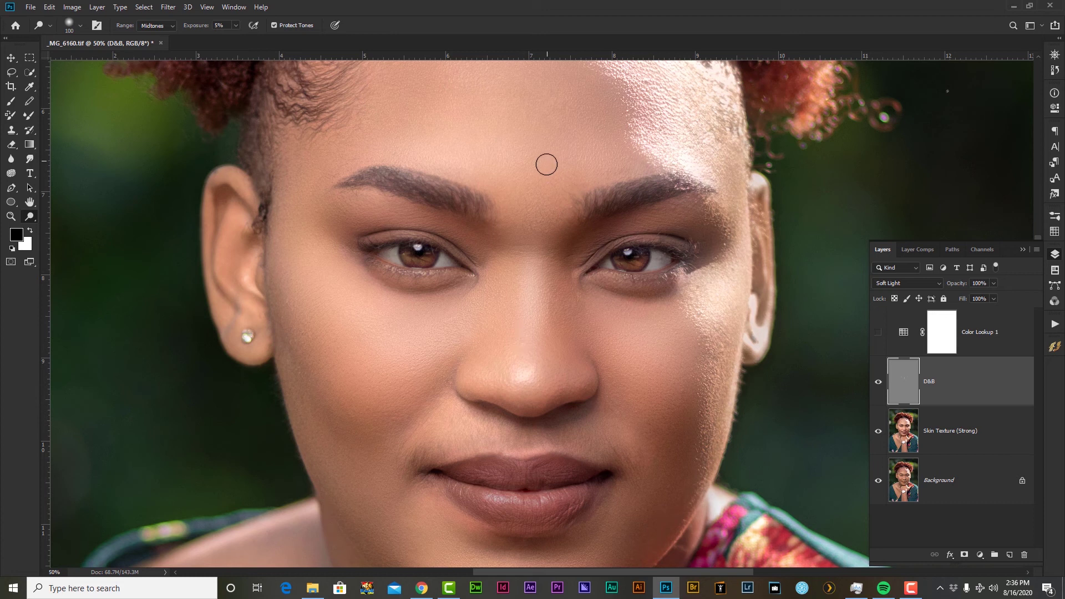
{"action": "key", "text": "ctrl+minus"}
{"action": "key", "text": "ctrl+minus"}
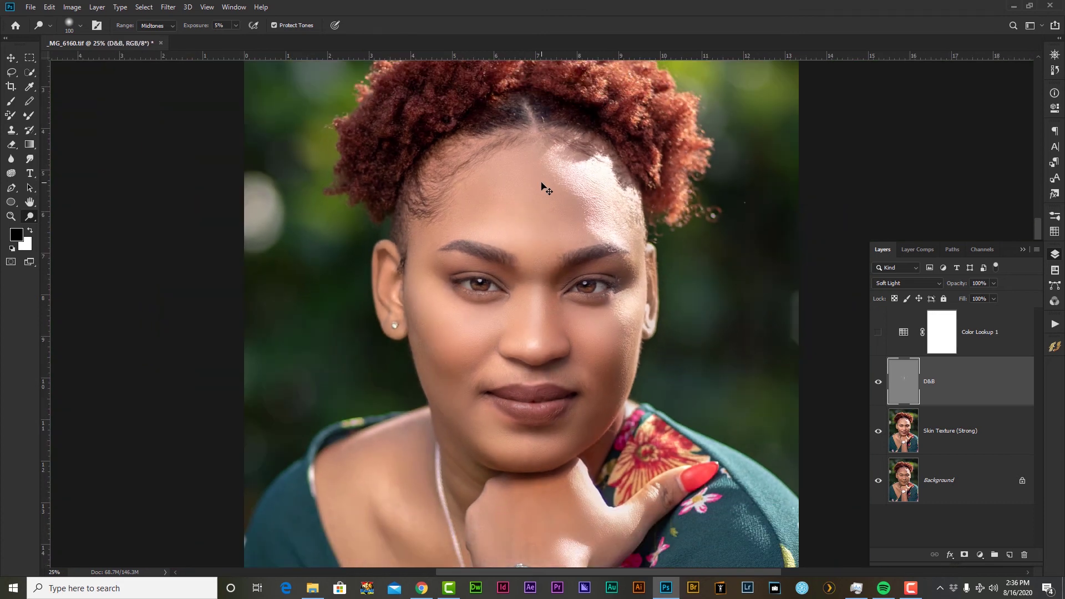
{"action": "scroll", "coordinate": [549, 327], "scroll_direction": "down", "scroll_amount": 4}
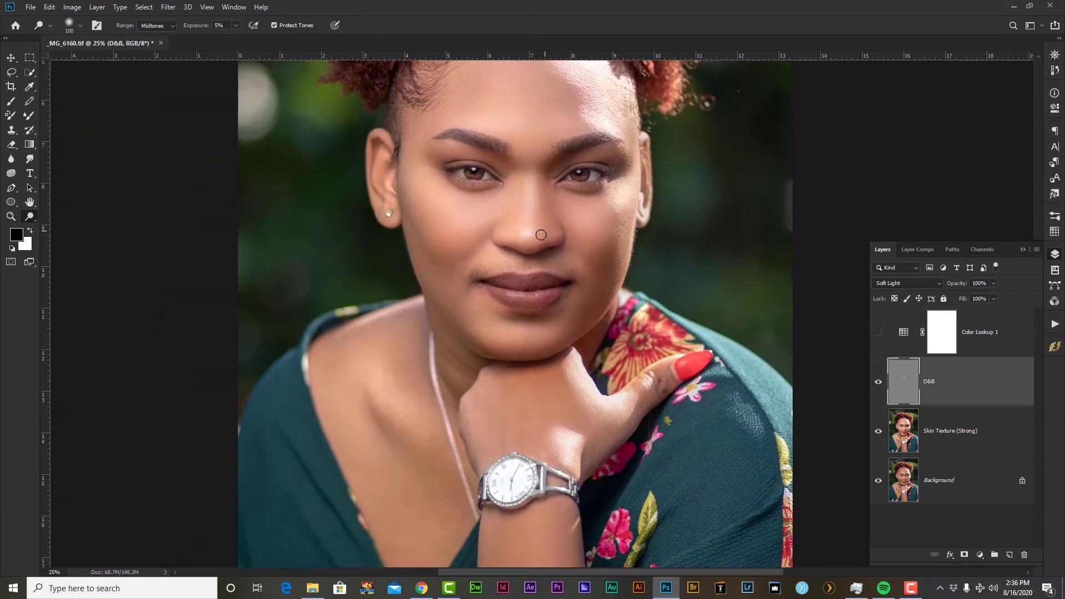
Dodge the broader highlights on the cheeks and forehead on the D&B layer with a 200 px brush
{"action": "key", "text": "ctrl+plus"}
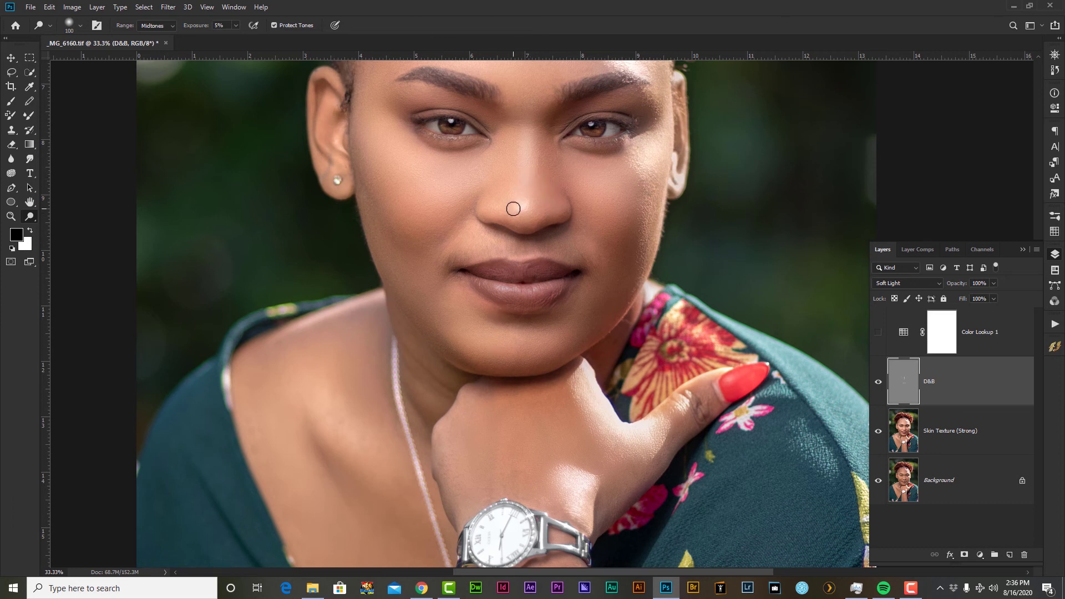
{"action": "key", "text": "bracketright"}
{"action": "key", "text": "bracketright"}
{"action": "scroll", "coordinate": [549, 222], "scroll_direction": "up", "scroll_amount": 5}
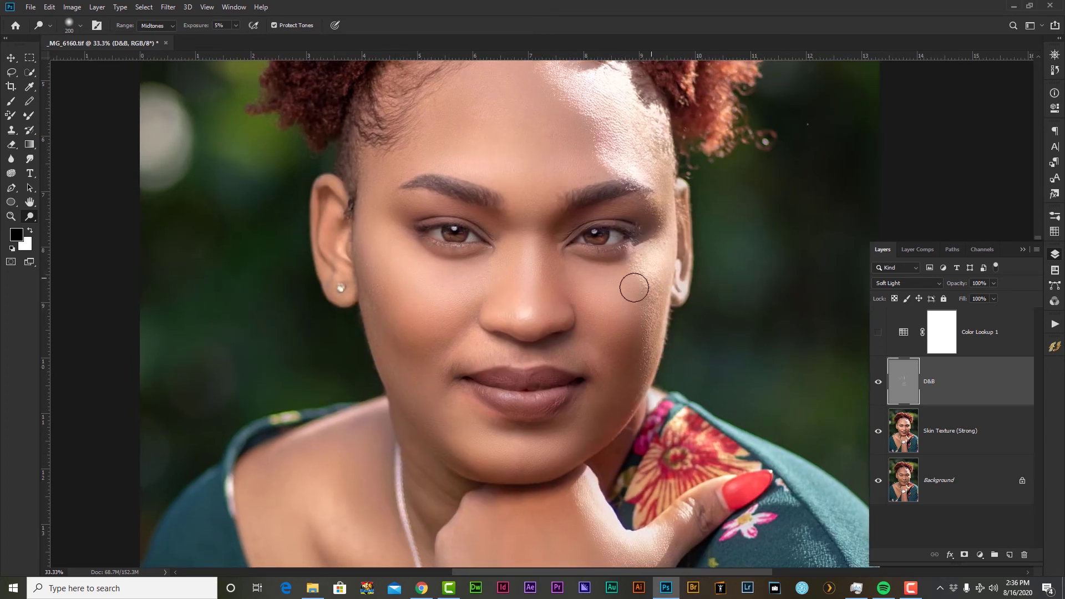
{"action": "scroll", "coordinate": [620, 219], "scroll_direction": "up", "scroll_amount": 5}
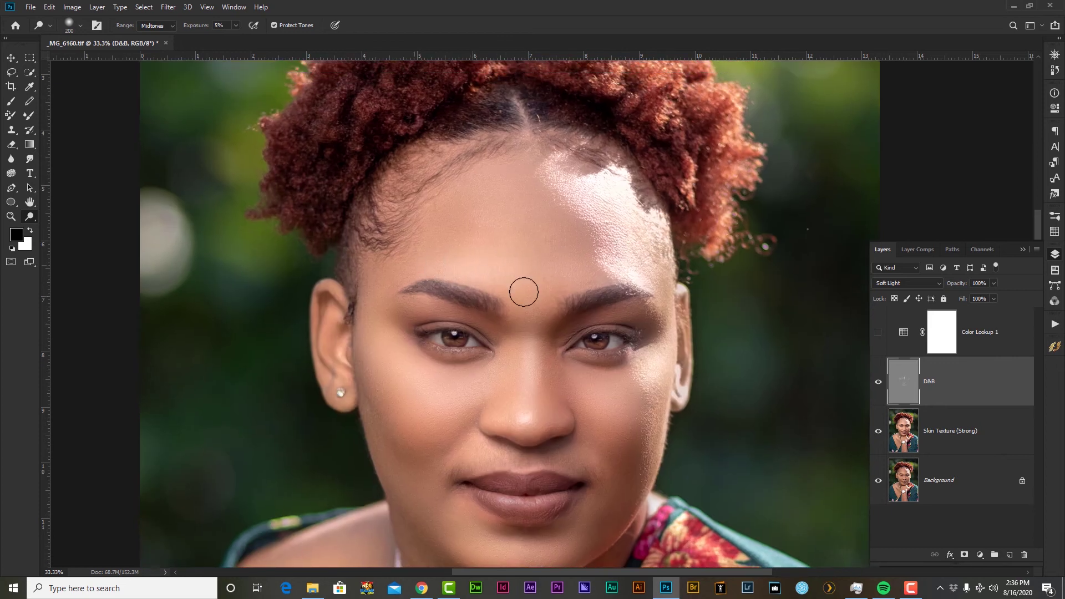
{"action": "scroll", "coordinate": [603, 279], "scroll_direction": "down", "scroll_amount": 2}
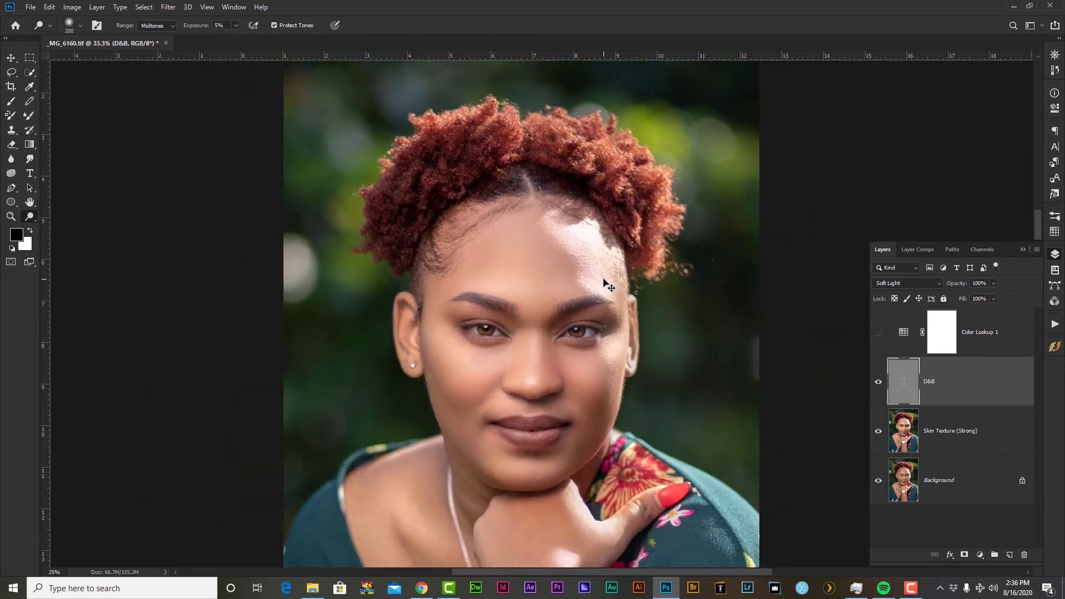
{"action": "left_click_drag", "start_coordinate": [576, 368], "coordinate": [578, 278]}
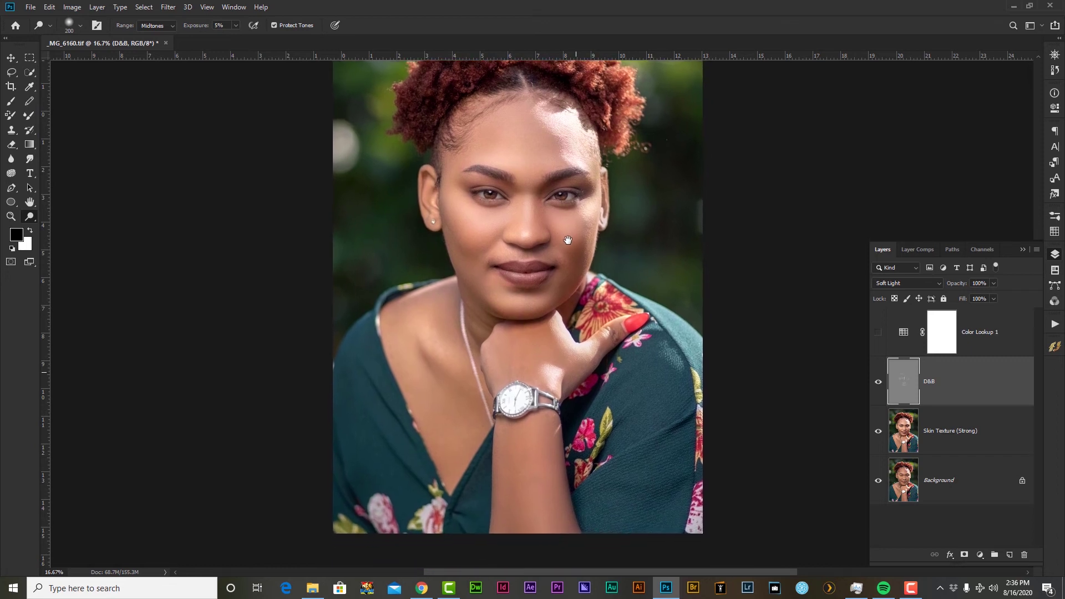
{"action": "left_click_drag", "start_coordinate": [567, 247], "coordinate": [572, 278]}
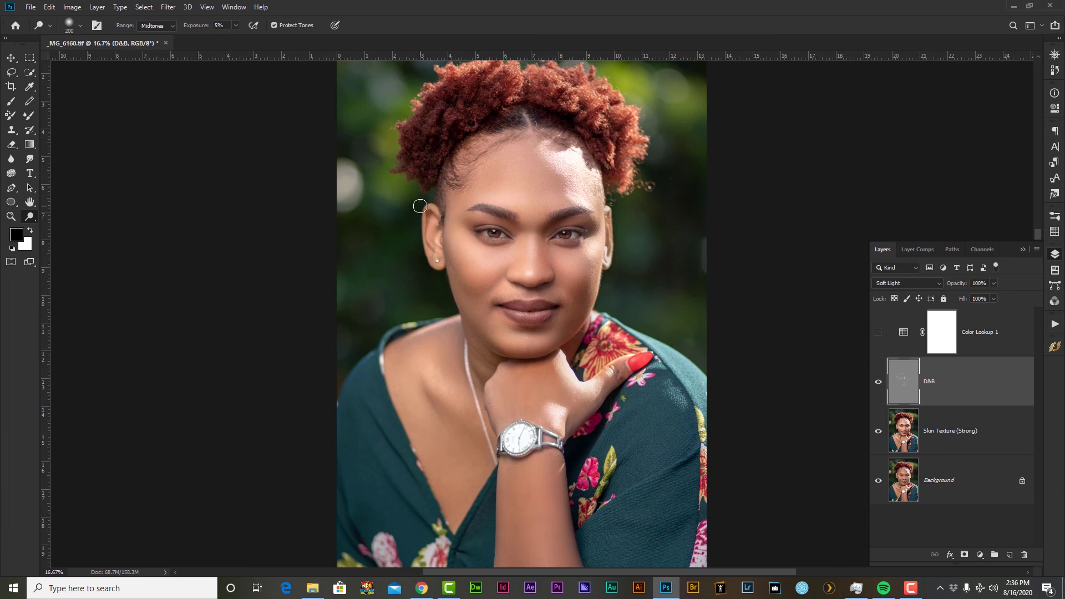
Switch to the Burn tool with a 300 px brush, Midtones range and 5% exposure
{"action": "right_click", "coordinate": [30, 223]}
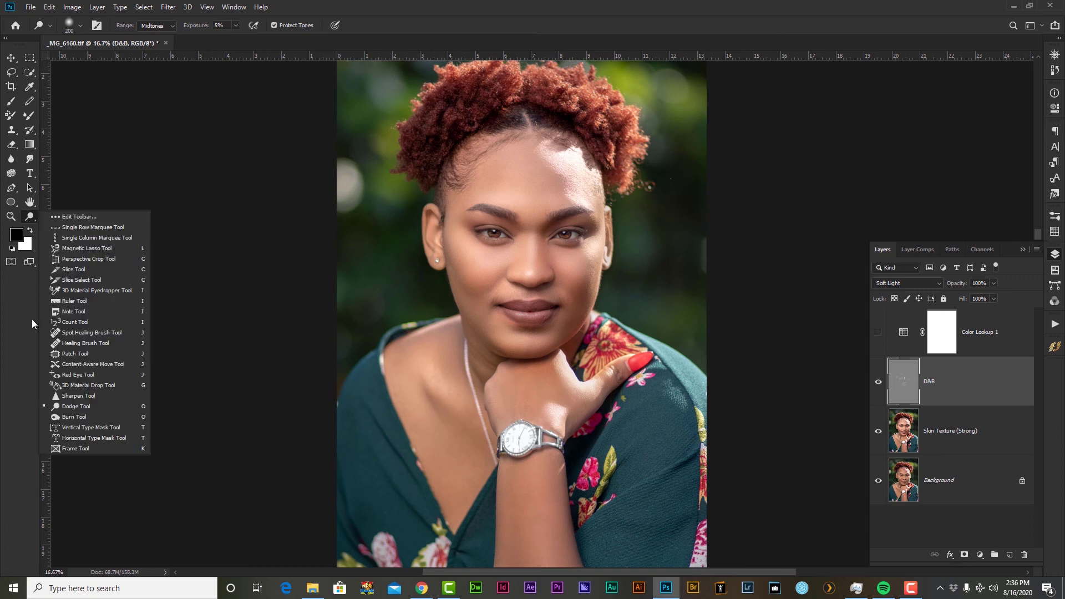
{"action": "left_click", "coordinate": [75, 417]}
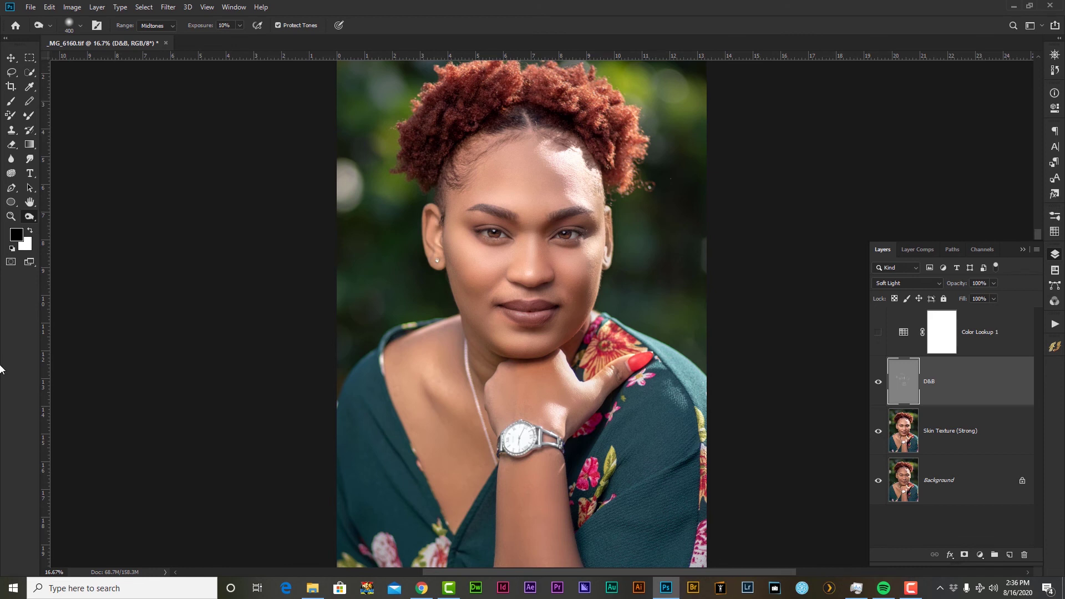
{"action": "key", "text": "ctrl+plus"}
{"action": "key", "text": "ctrl+plus"}
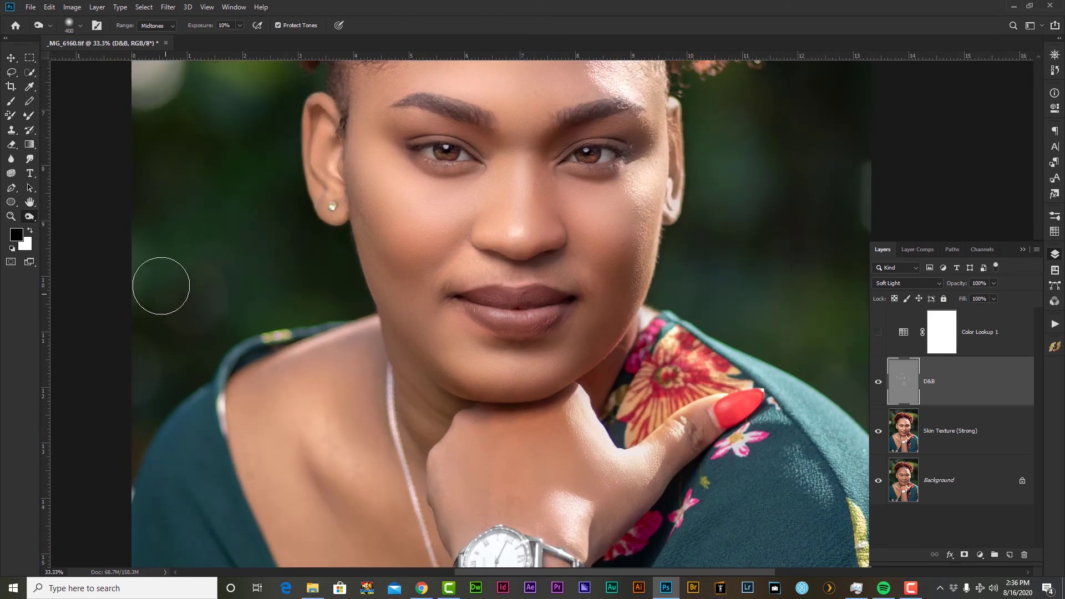
{"action": "key", "text": "bracketleft"}
{"action": "left_click", "coordinate": [238, 25]}
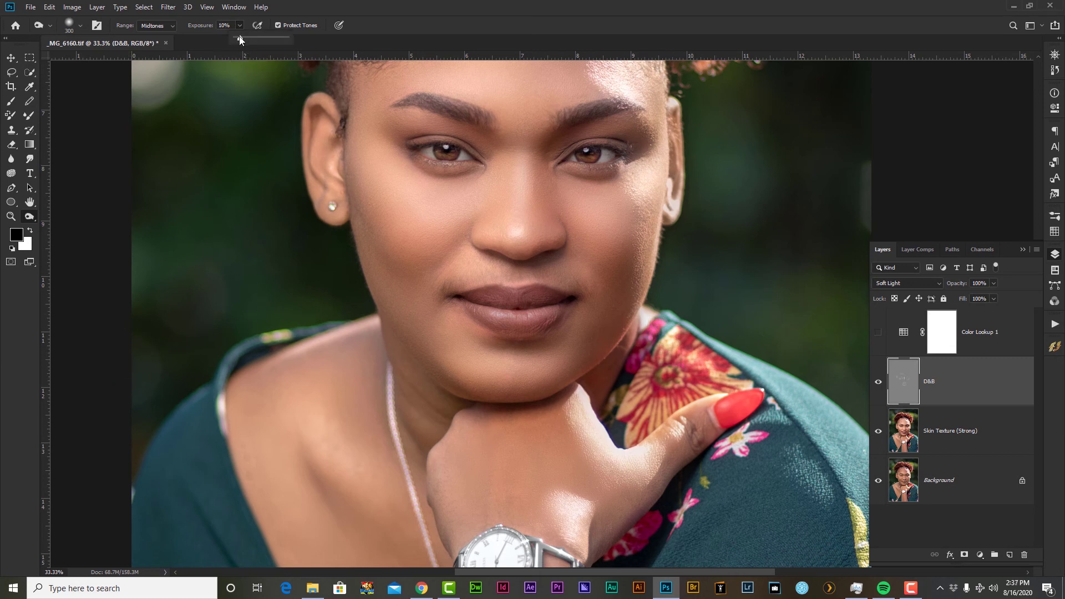
{"action": "left_click_drag", "start_coordinate": [239, 38], "coordinate": [237, 38]}
{"action": "left_click", "coordinate": [223, 25]}
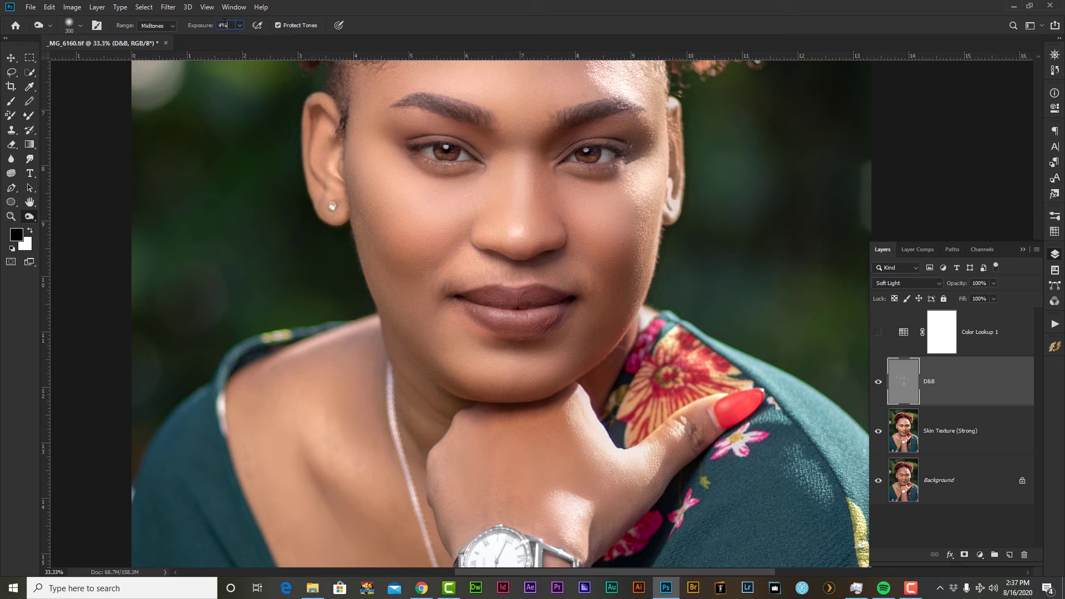
{"action": "type", "text": "5"}
{"action": "key", "text": "Return"}
Burn the small shadow areas of the face on the D&B layer with a 100 px brush
{"action": "scroll", "coordinate": [283, 207], "scroll_direction": "down", "scroll_amount": 3}
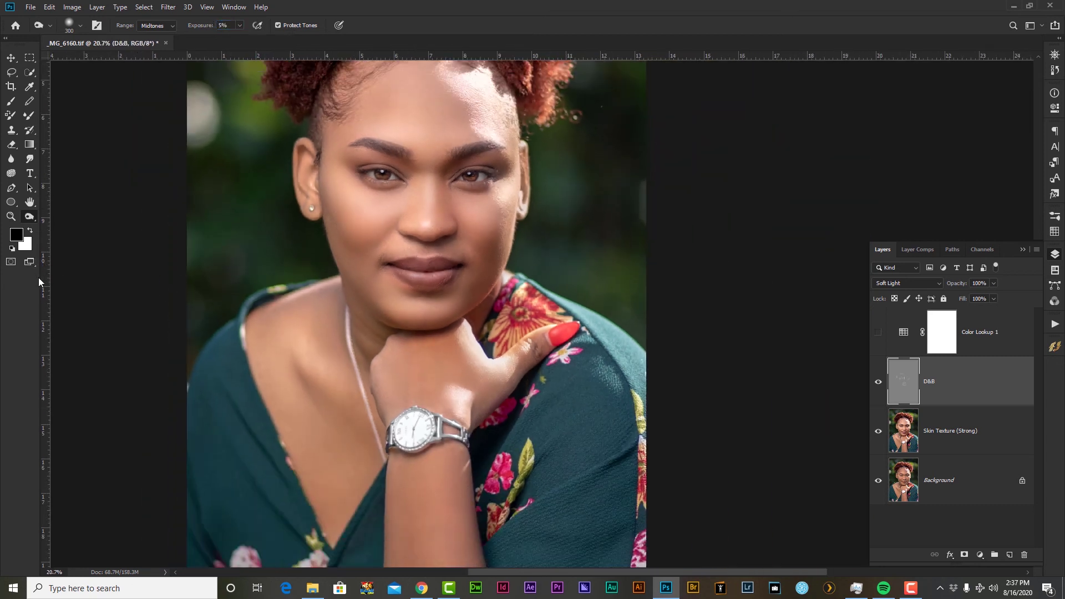
{"action": "scroll", "coordinate": [44, 266], "scroll_direction": "up", "scroll_amount": 2}
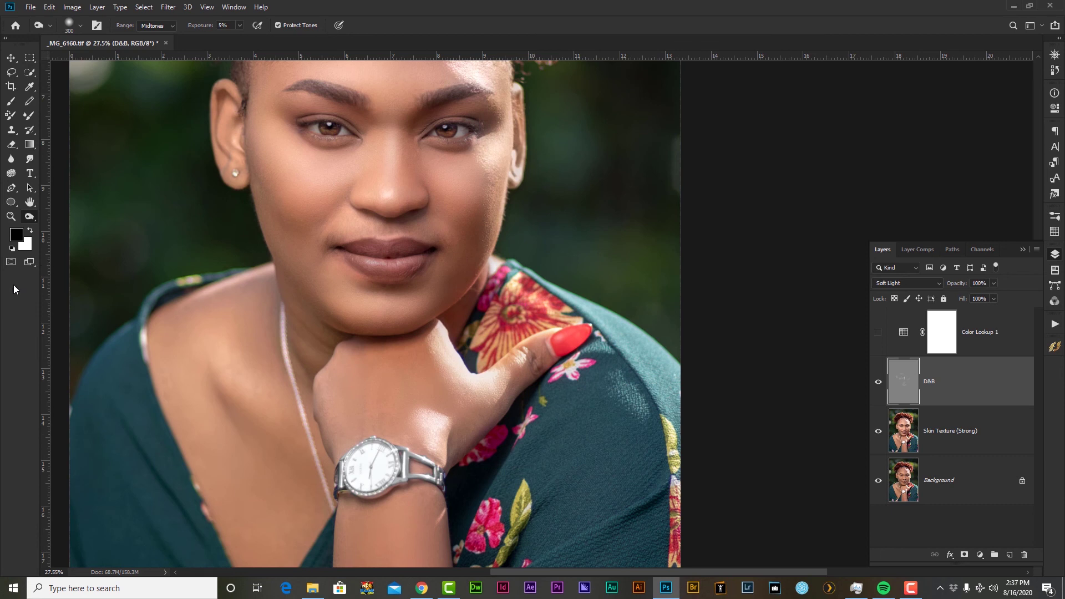
{"action": "scroll", "coordinate": [342, 250], "scroll_direction": "up", "scroll_amount": 2}
{"action": "left_click_drag", "start_coordinate": [330, 147], "coordinate": [331, 349]}
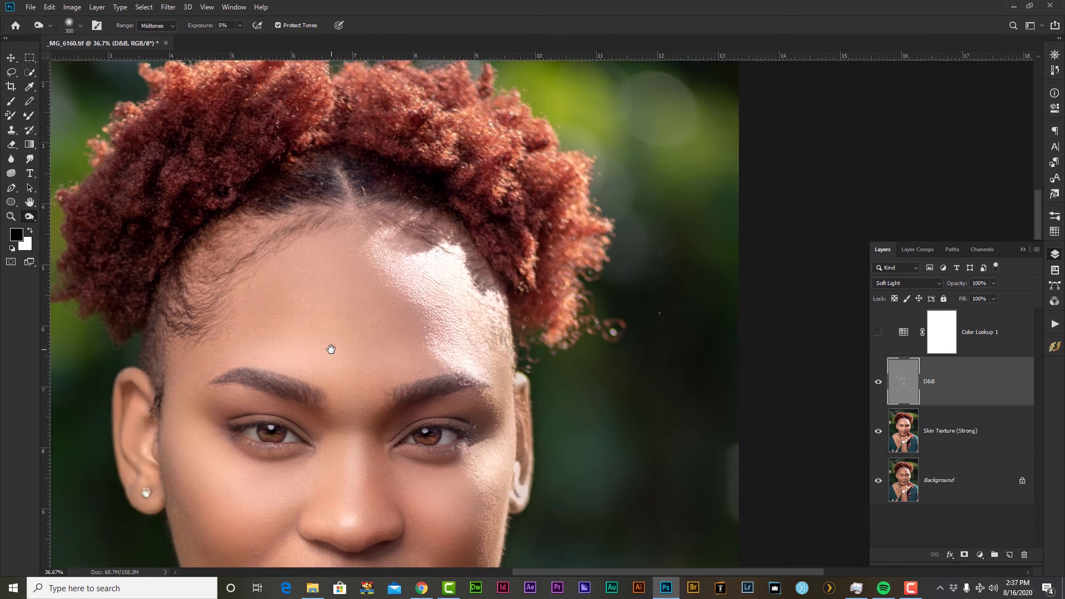
{"action": "key", "text": "bracketleft"}
{"action": "key", "text": "bracketleft"}
{"action": "key", "text": "bracketleft"}
{"action": "key", "text": "bracketleft"}
{"action": "left_click_drag", "start_coordinate": [340, 493], "coordinate": [352, 383]}
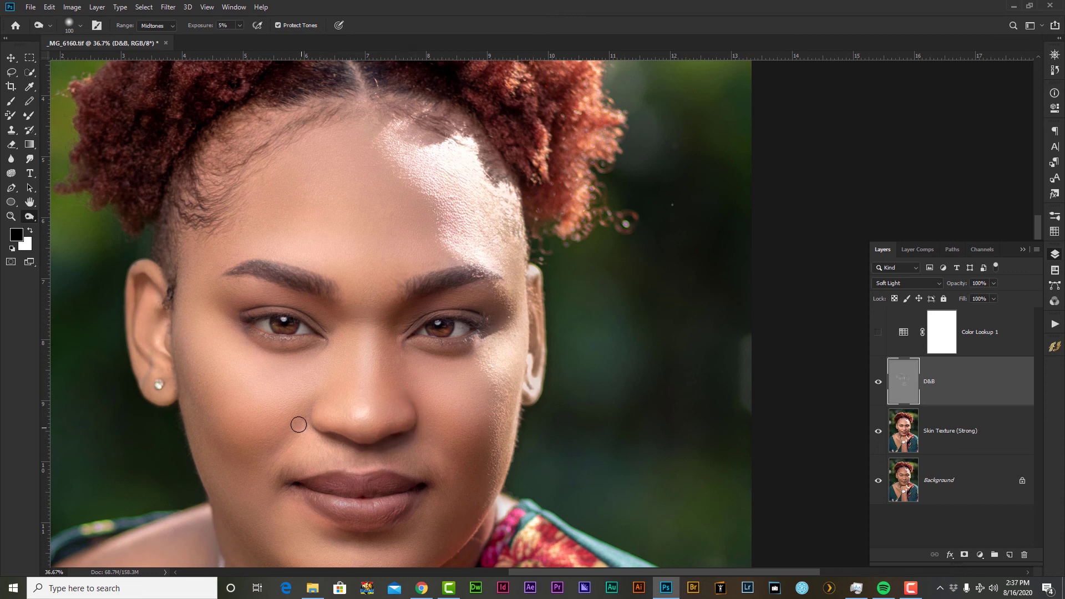
Burn the broader facial shadows and contours on the D&B layer with a 175 px brush
{"action": "key", "text": "bracketright"}
{"action": "key", "text": "bracketright"}
{"action": "key", "text": "bracketright"}
{"action": "left_click_drag", "start_coordinate": [361, 480], "coordinate": [384, 379]}
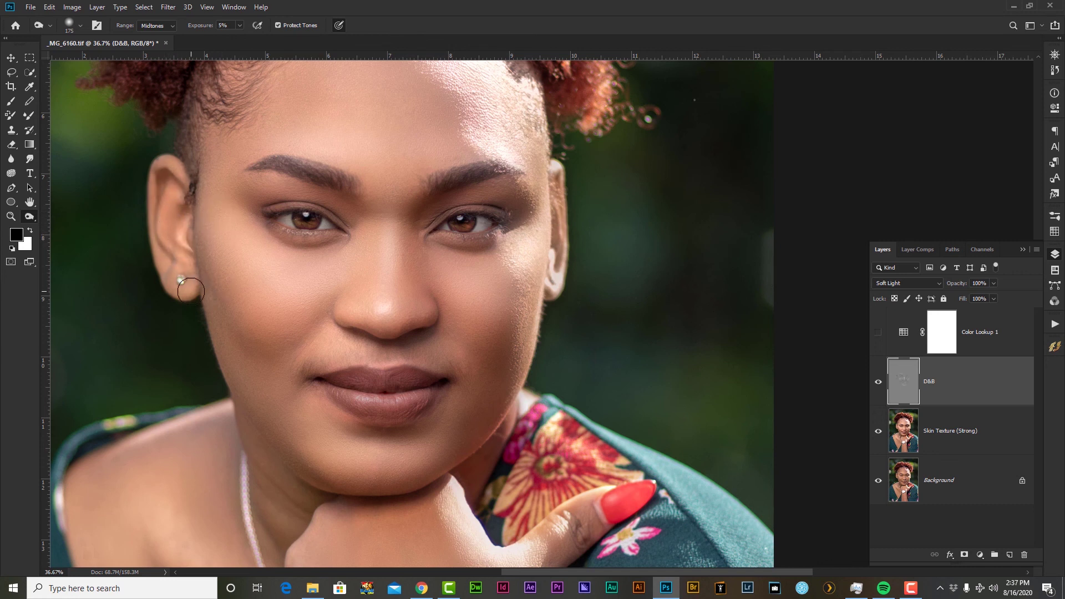
{"action": "key", "text": "v"}
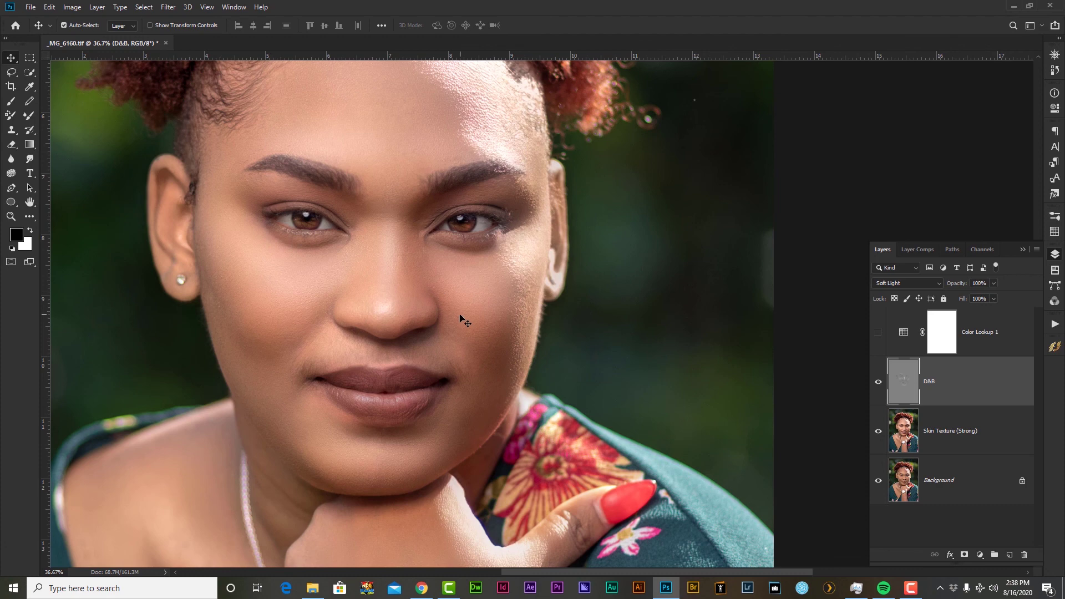
Compare the whole portrait with and without the D&B layer, leaving the layer visible
{"action": "scroll", "coordinate": [471, 314], "scroll_direction": "down", "scroll_amount": 3}
{"action": "scroll", "coordinate": [522, 305], "scroll_direction": "down", "scroll_amount": 1}
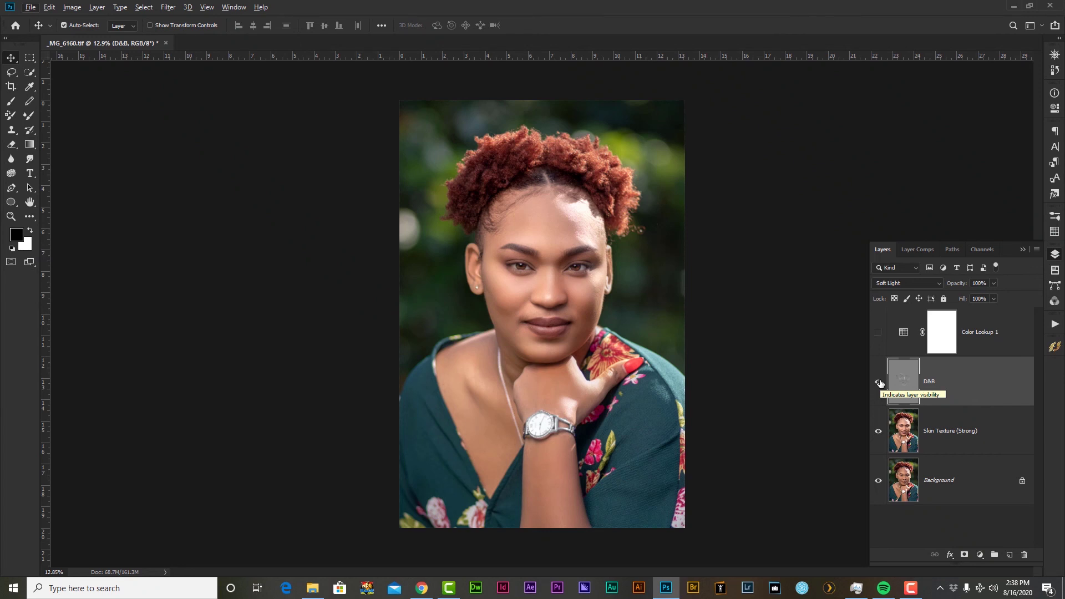
{"action": "left_click", "coordinate": [878, 382]}
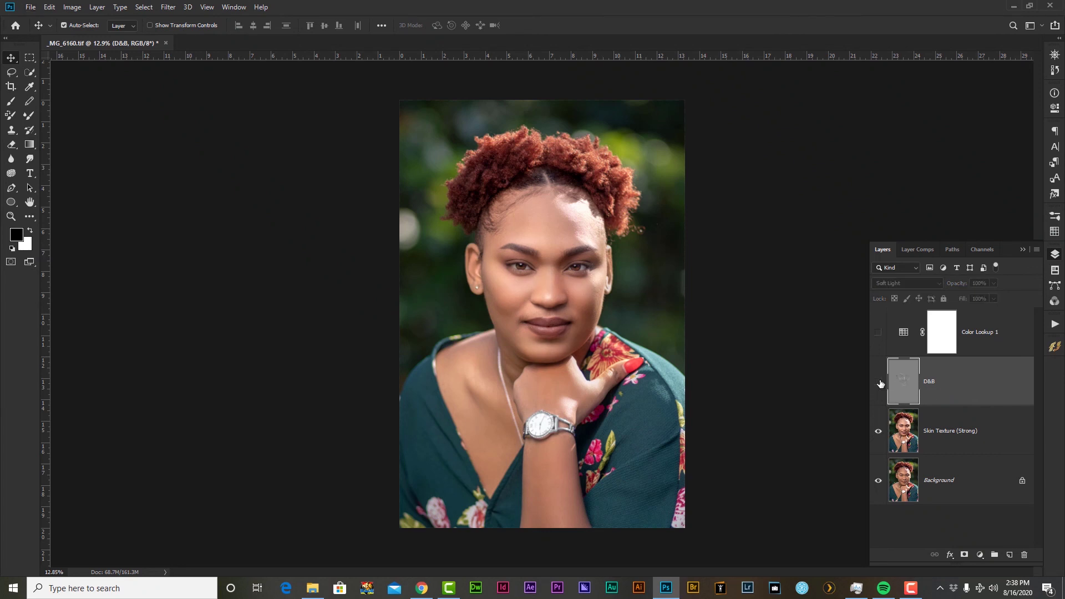
{"action": "left_click", "coordinate": [879, 381]}
{"action": "left_click", "coordinate": [879, 383]}
{"action": "left_click", "coordinate": [879, 382]}
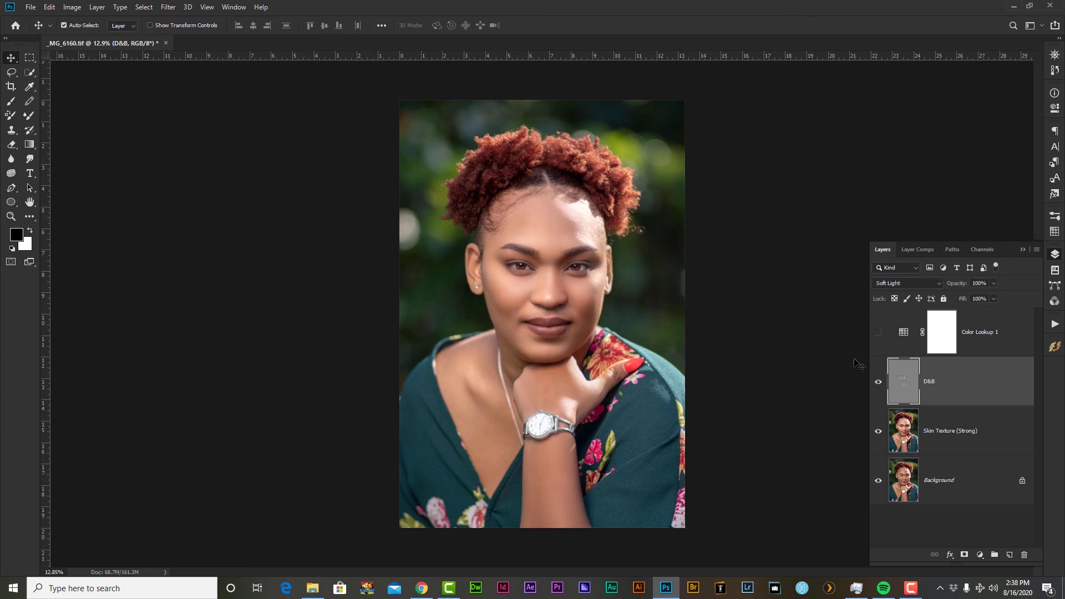
Show the Color Lookup 1 layer again and review the graded, dodged and burned portrait
{"action": "scroll", "coordinate": [638, 363], "scroll_direction": "up", "scroll_amount": 2}
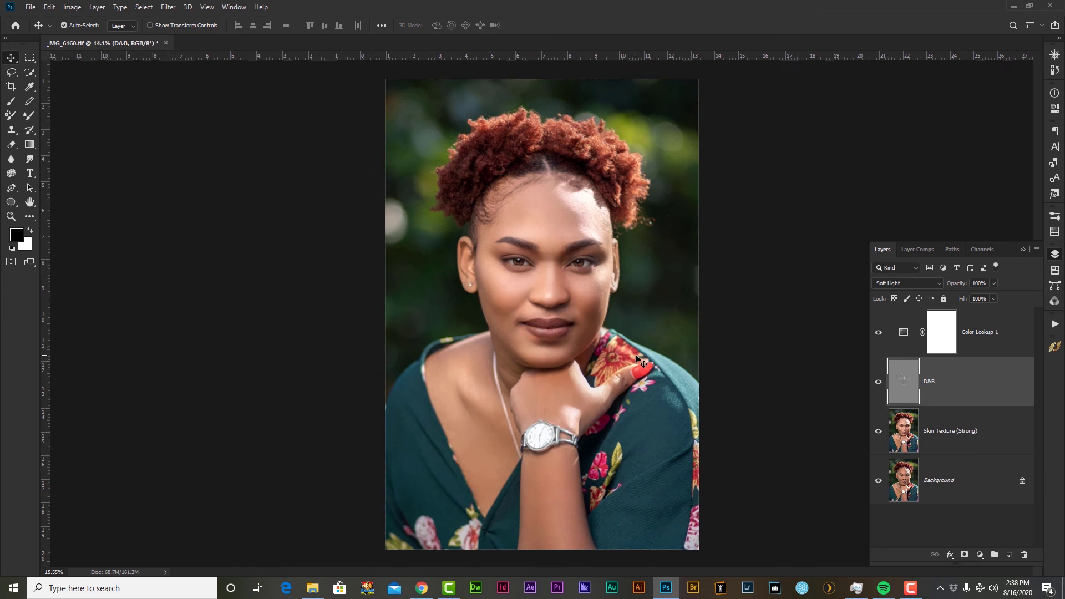
{"action": "scroll", "coordinate": [637, 363], "scroll_direction": "down", "scroll_amount": 4}
{"action": "scroll", "coordinate": [638, 364], "scroll_direction": "up", "scroll_amount": 1}
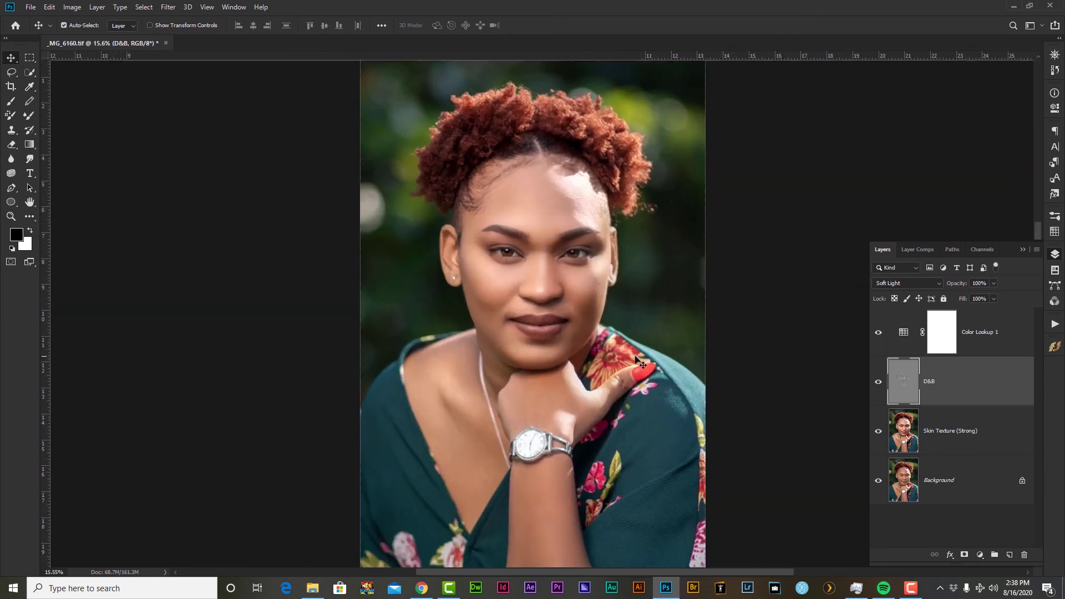
Isolate the Background layer to examine the original, unretouched portrait
{"action": "scroll", "coordinate": [637, 363], "scroll_direction": "down", "scroll_amount": 2}
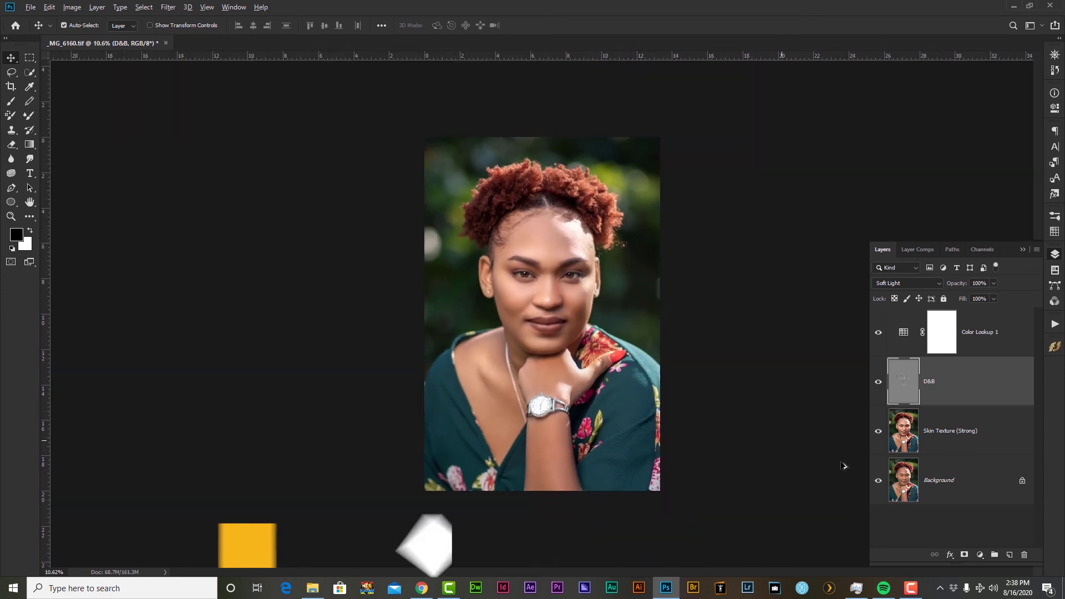
{"action": "left_click", "coordinate": [880, 481], "text": "alt"}
{"action": "scroll", "coordinate": [653, 385], "scroll_direction": "up", "scroll_amount": 3}
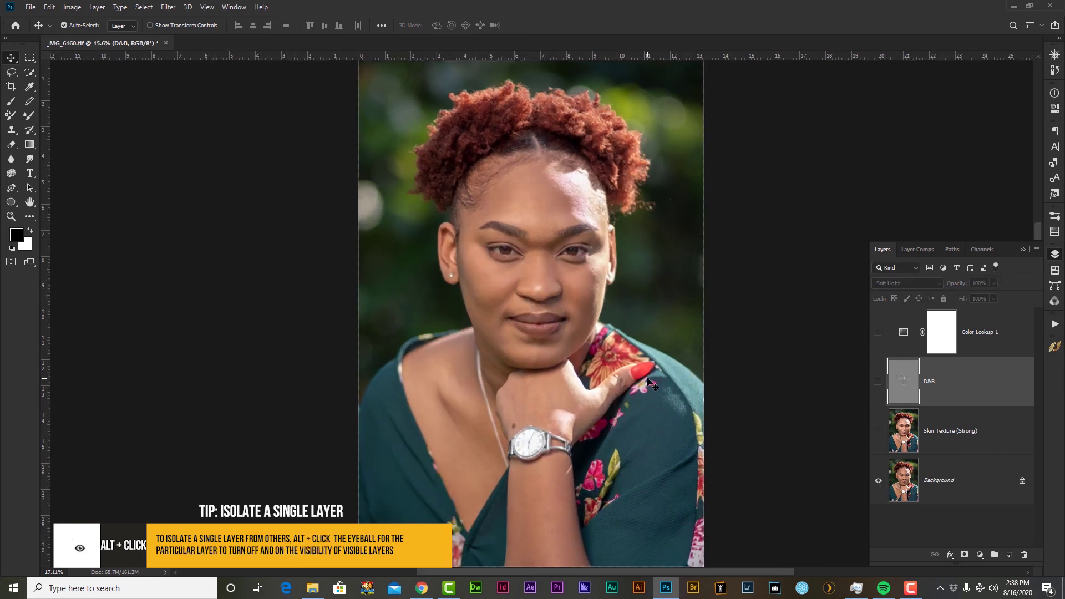
{"action": "scroll", "coordinate": [653, 384], "scroll_direction": "up", "scroll_amount": 1}
{"action": "scroll", "coordinate": [665, 360], "scroll_direction": "down", "scroll_amount": 3}
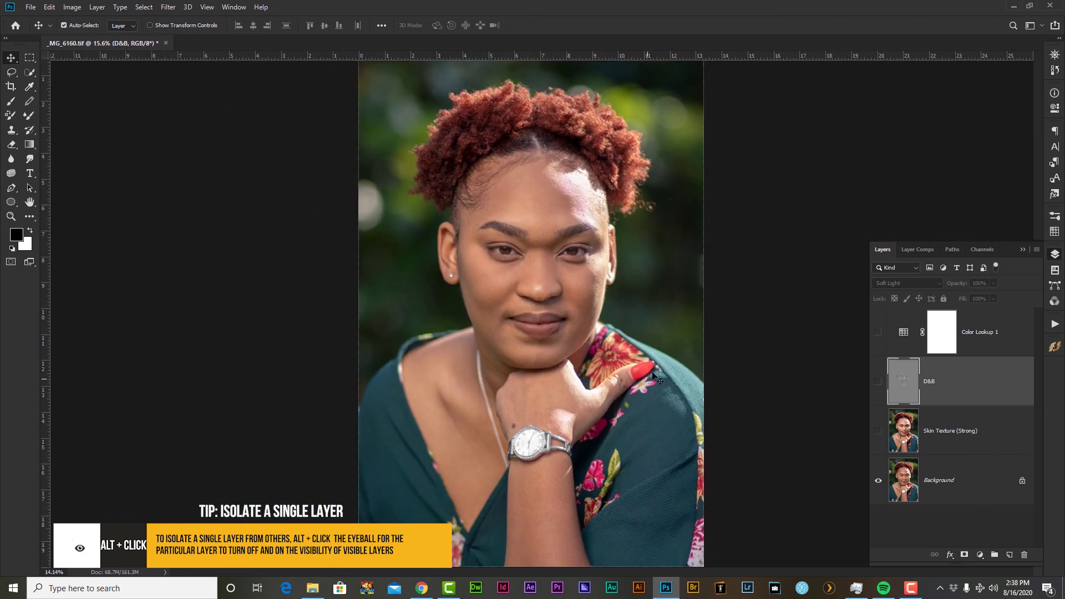
Restore the visibility of all layers and review the finished retouch across the whole portrait and the face
{"action": "left_click", "coordinate": [881, 483], "text": "alt"}
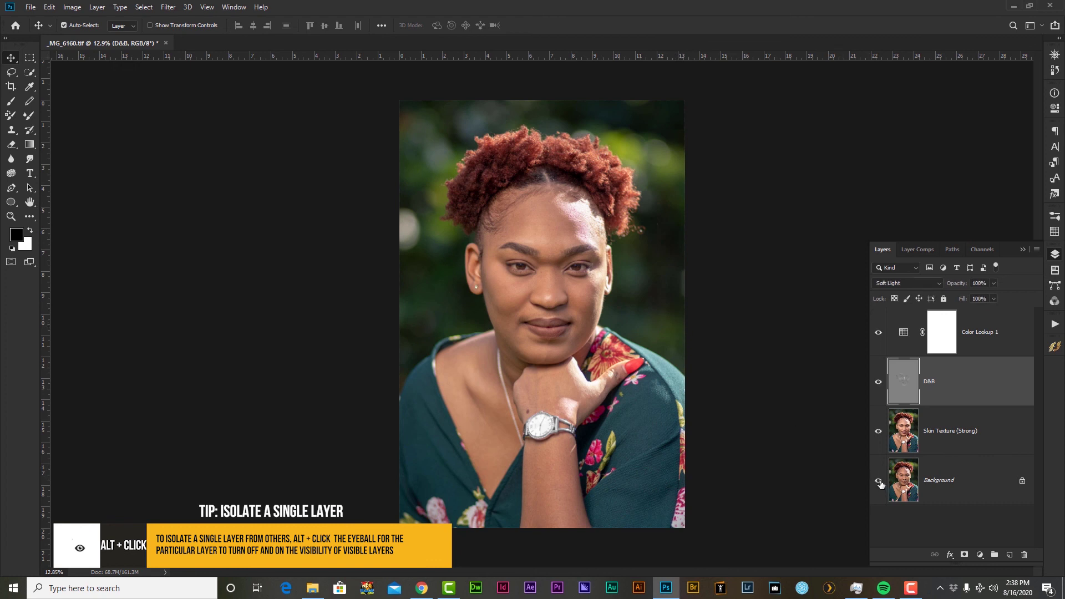
{"action": "scroll", "coordinate": [679, 358], "scroll_direction": "down", "scroll_amount": 2}
{"action": "scroll", "coordinate": [680, 356], "scroll_direction": "up", "scroll_amount": 3}
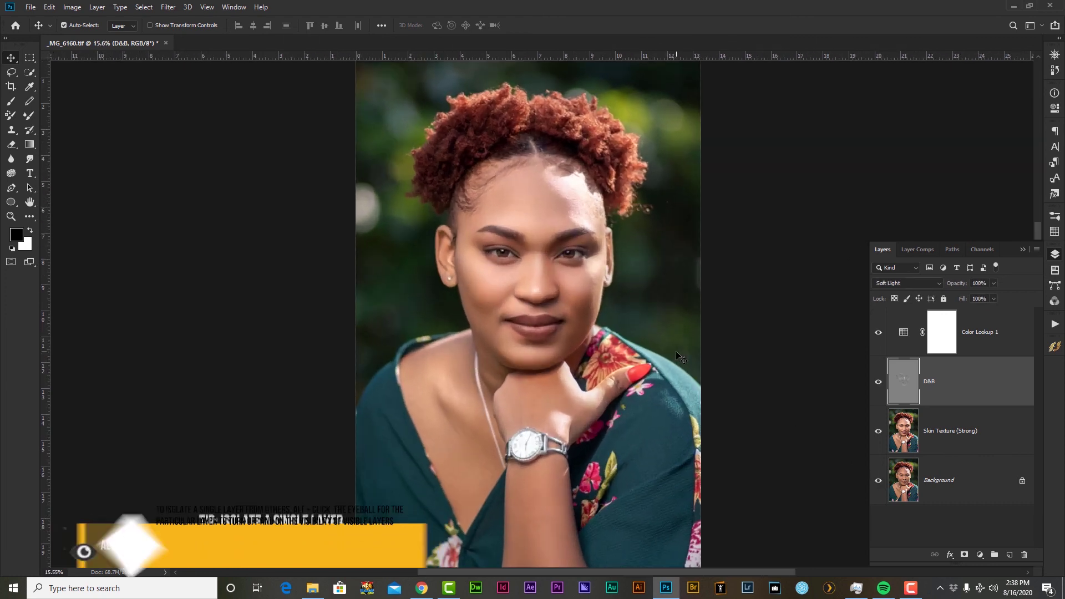
{"action": "scroll", "coordinate": [604, 311], "scroll_direction": "up", "scroll_amount": 2}
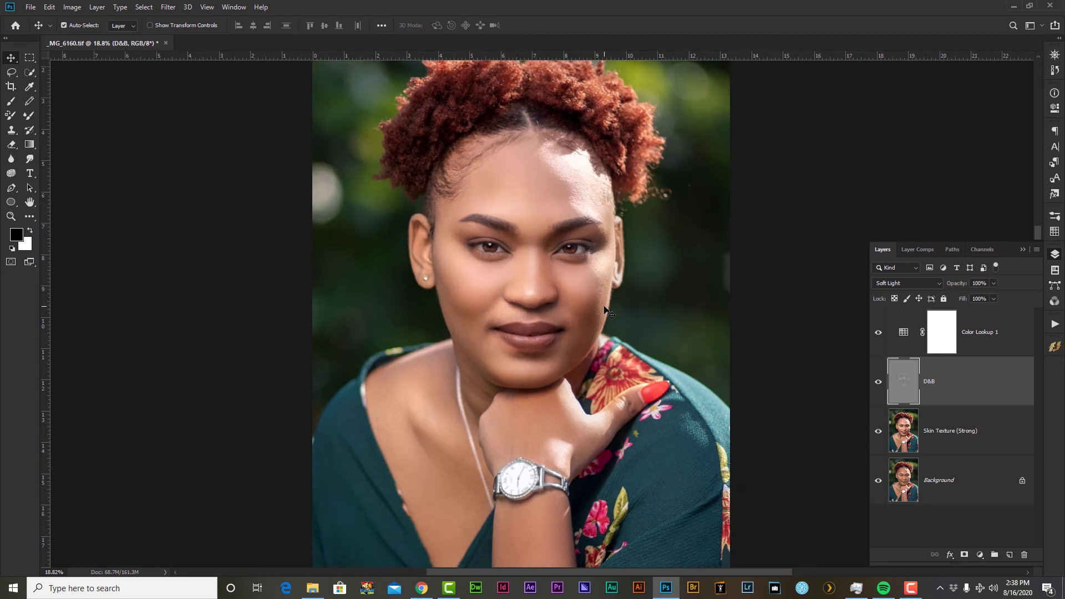
{"action": "scroll", "coordinate": [605, 311], "scroll_direction": "up", "scroll_amount": 1}
{"action": "scroll", "coordinate": [604, 311], "scroll_direction": "down", "scroll_amount": 3}
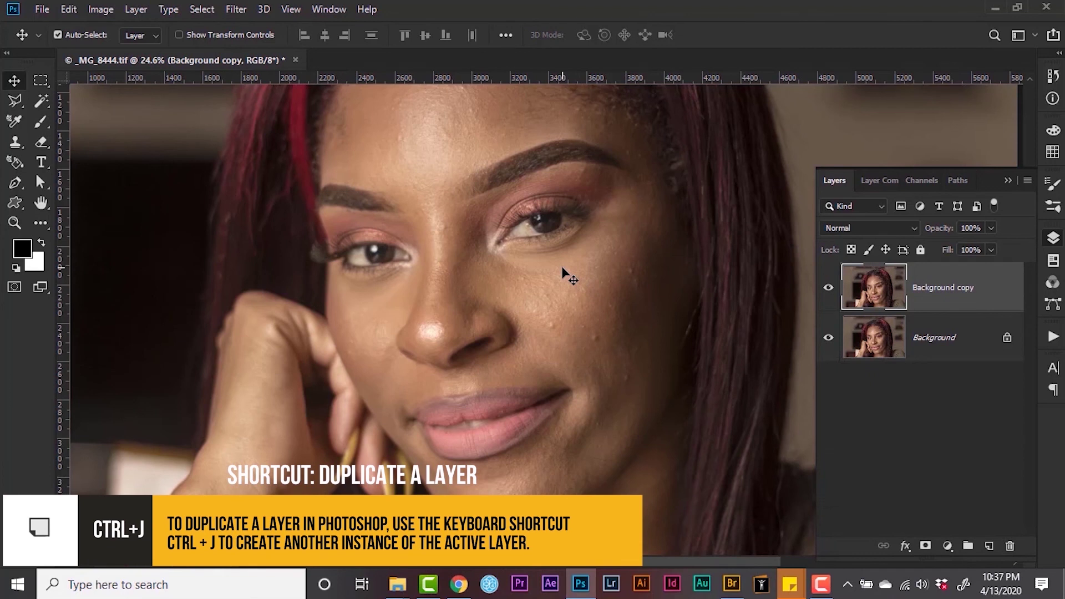
{"action": "scroll", "coordinate": [568, 275], "scroll_direction": "up", "scroll_amount": 1}
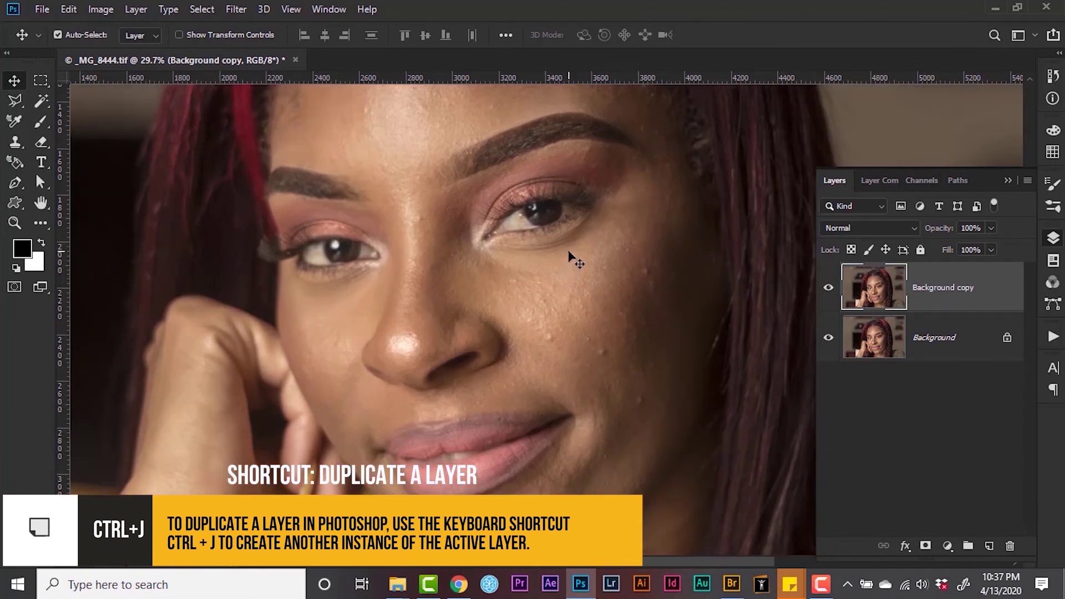
{"action": "key", "text": "j"}
{"action": "scroll", "coordinate": [595, 270], "scroll_direction": "up", "scroll_amount": 2}
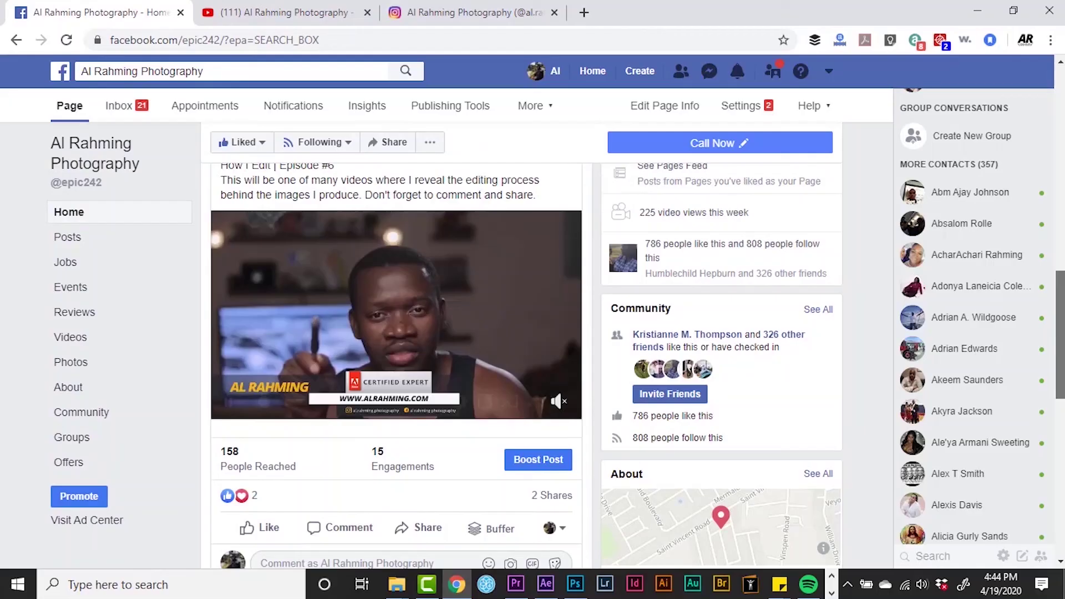
{"action": "scroll", "coordinate": [396, 361], "scroll_direction": "down", "scroll_amount": 5}
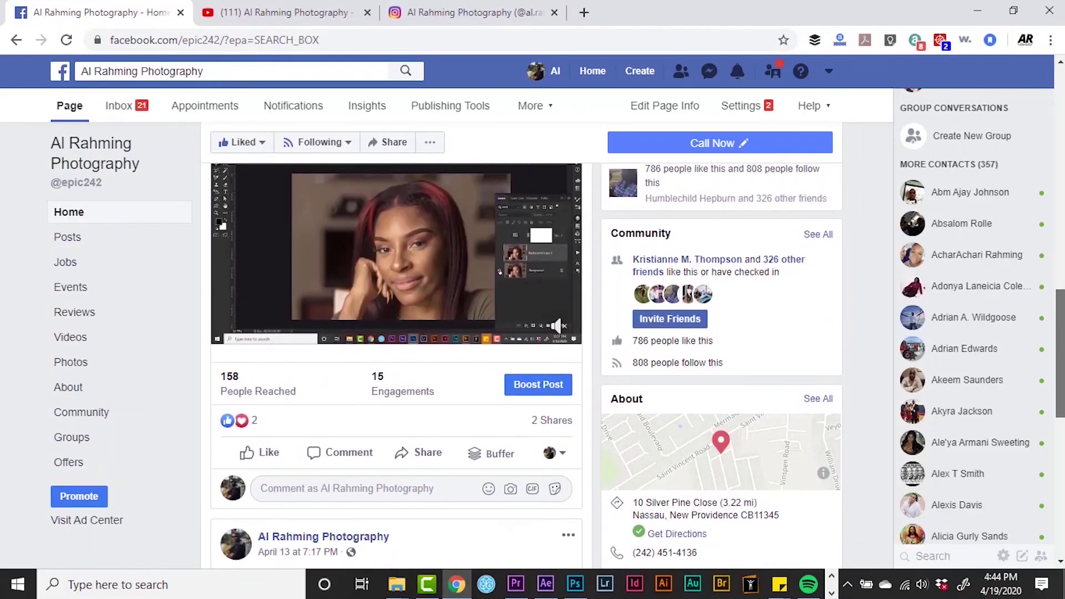
{"action": "scroll", "coordinate": [396, 361], "scroll_direction": "down", "scroll_amount": 5}
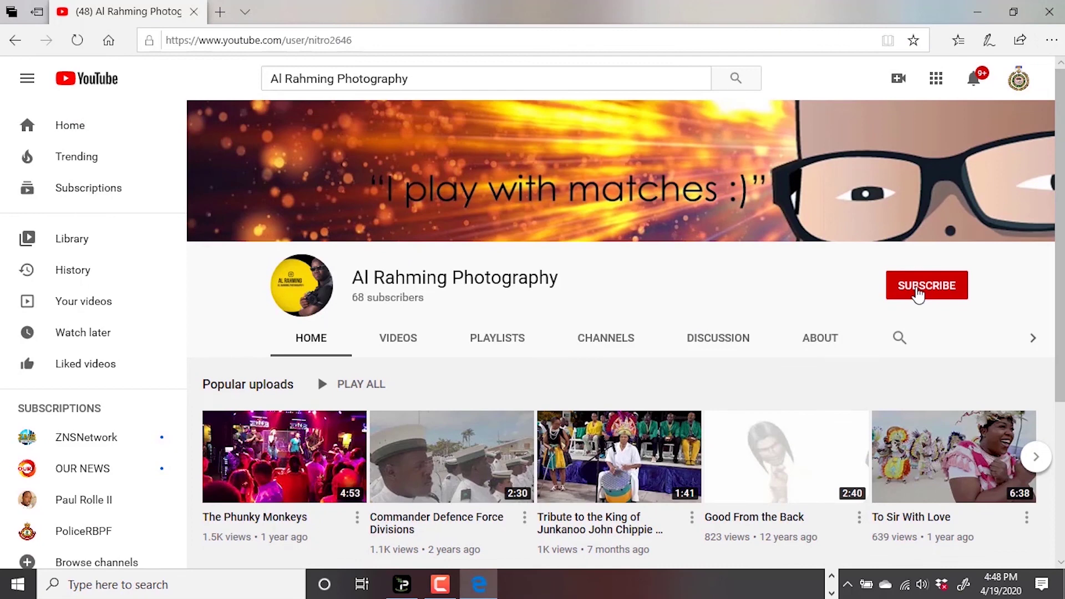
{"action": "left_click", "coordinate": [917, 294]}
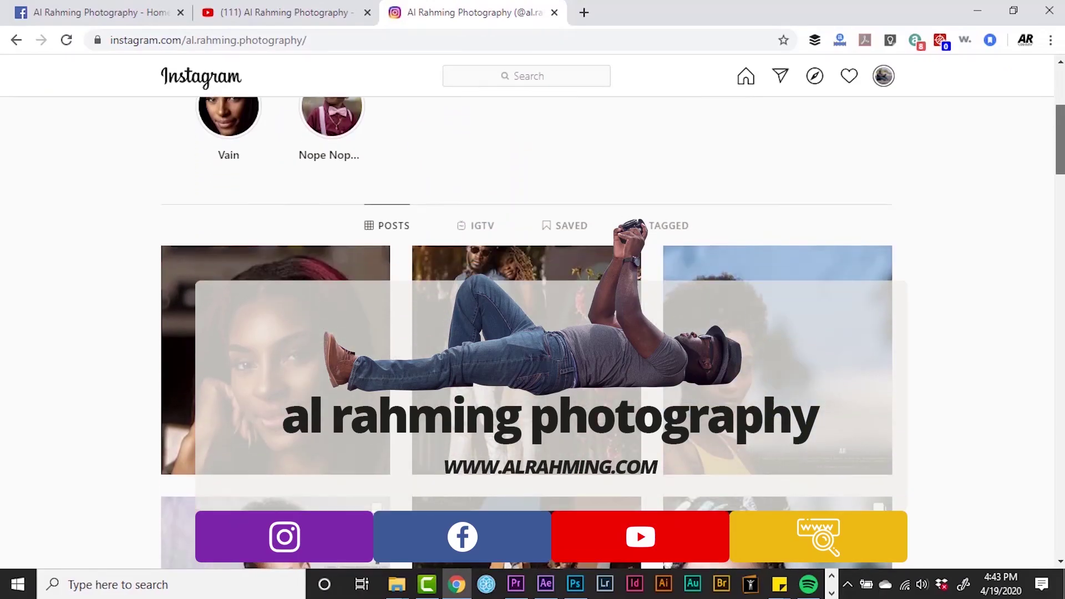
{"action": "scroll", "coordinate": [525, 333], "scroll_direction": "down", "scroll_amount": 4}
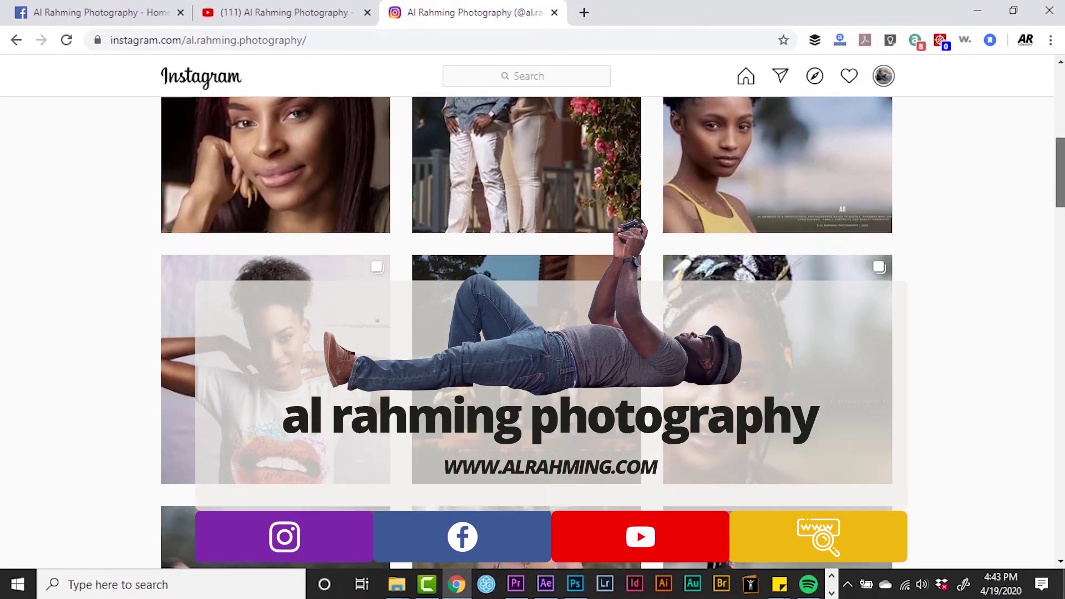
{"action": "scroll", "coordinate": [526, 333], "scroll_direction": "down", "scroll_amount": 2}
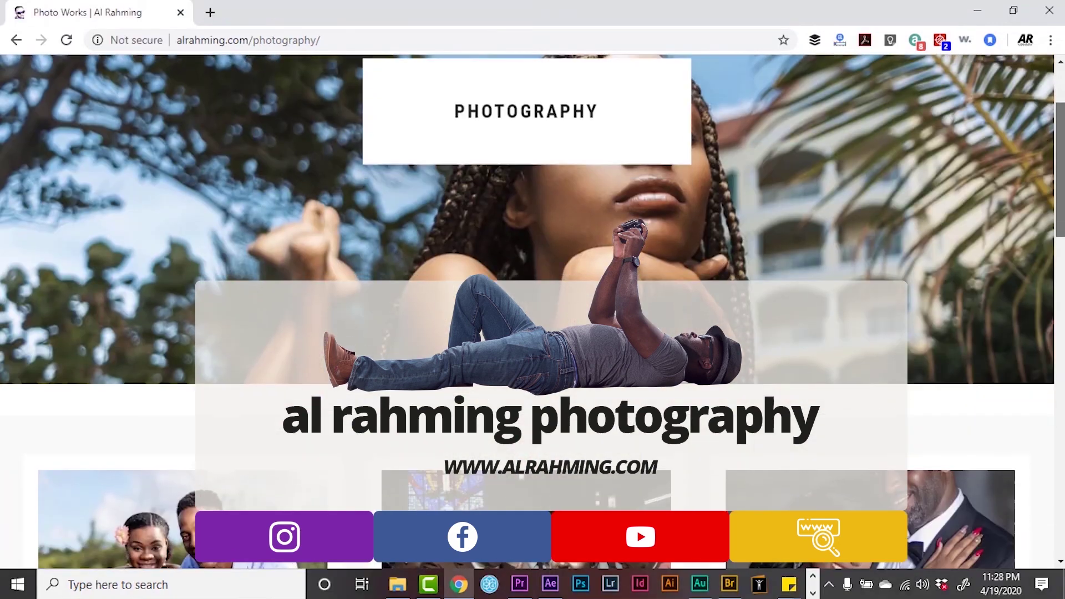
{"action": "scroll", "coordinate": [532, 221], "scroll_direction": "down", "scroll_amount": 3}
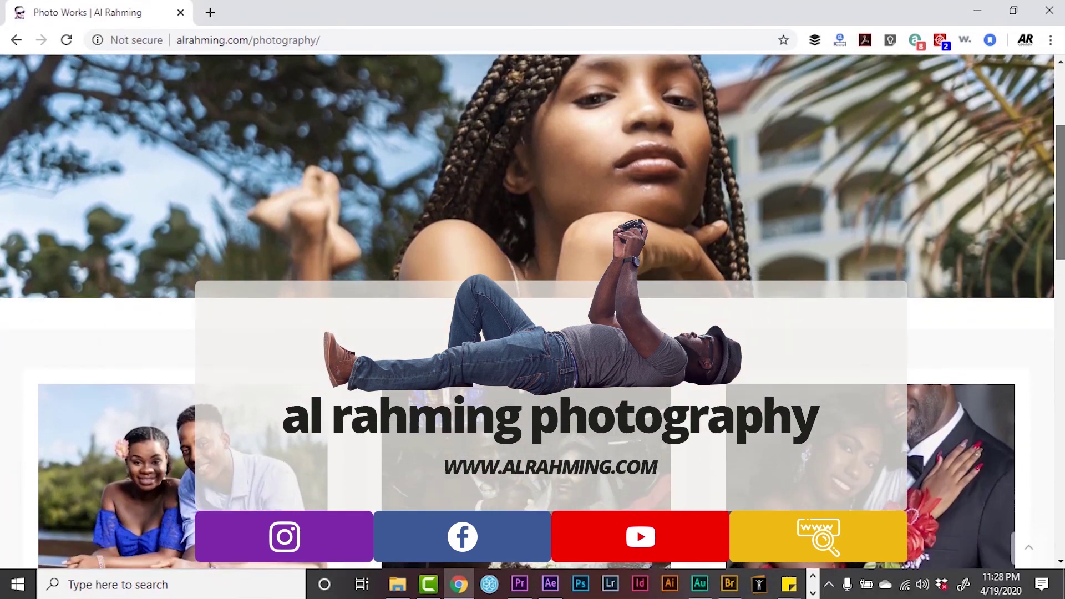
{"action": "scroll", "coordinate": [533, 221], "scroll_direction": "down", "scroll_amount": 2}
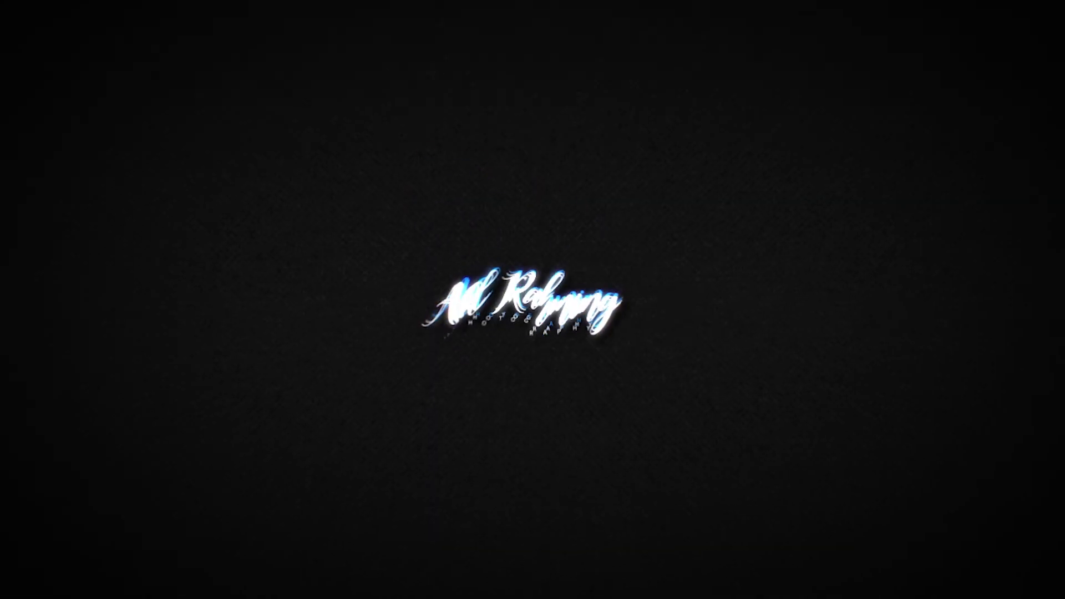